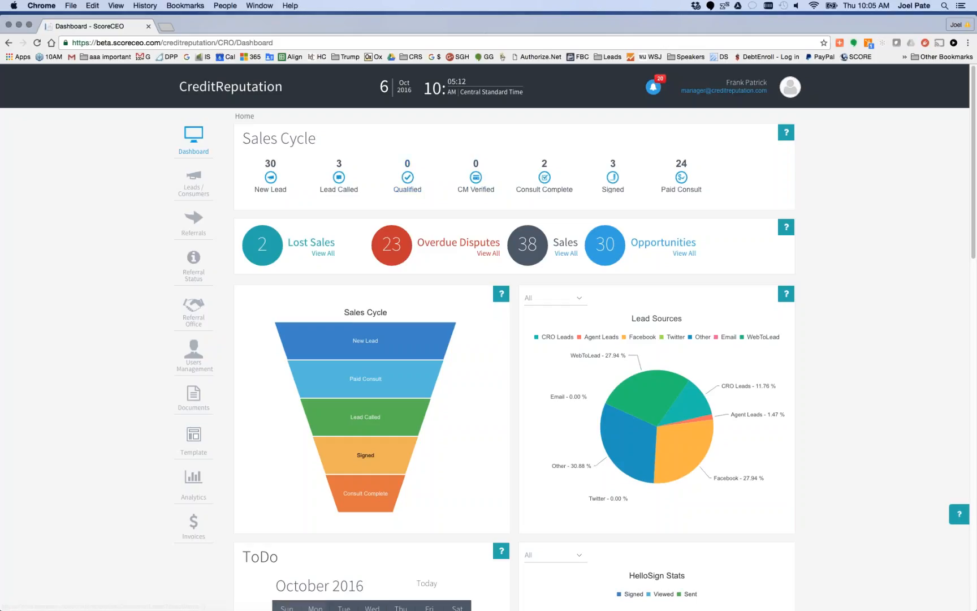
mouse_move(792, 89)
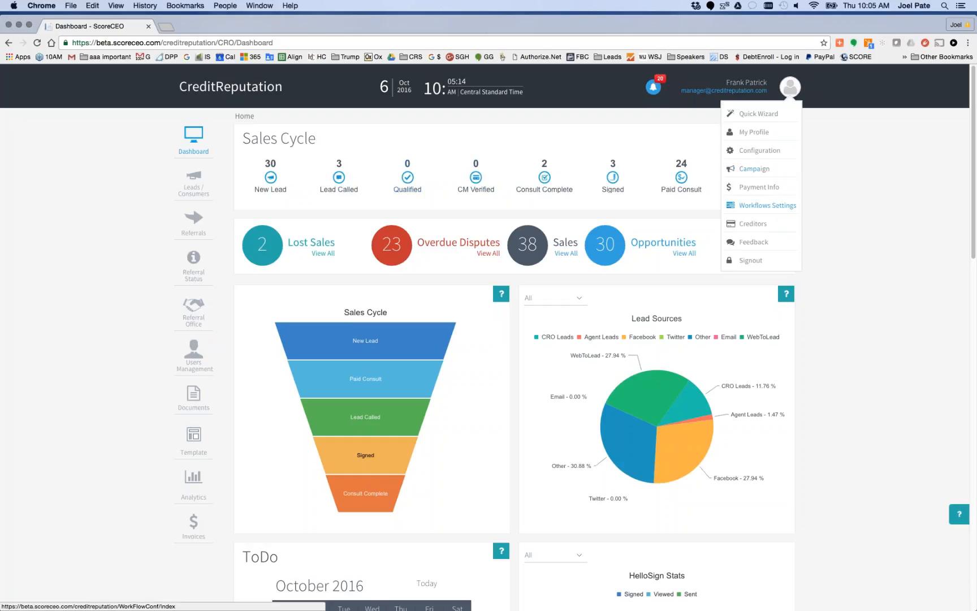
click(769, 205)
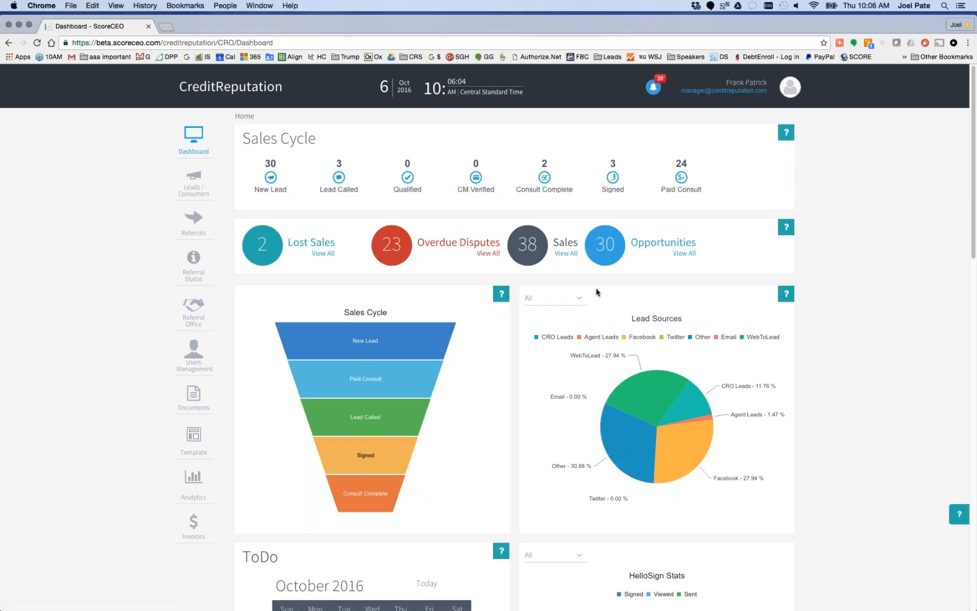
Examine the dashboard's sales cycle, lead sources, ToDo calendar and HelloSign statistics
scroll(704, 290, down, 3)
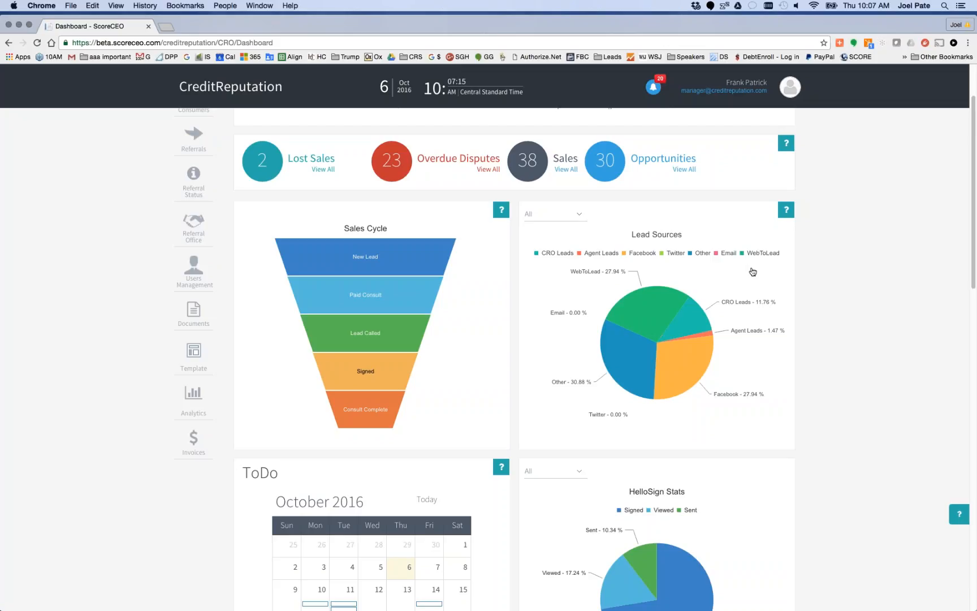
scroll(702, 390, down, 4)
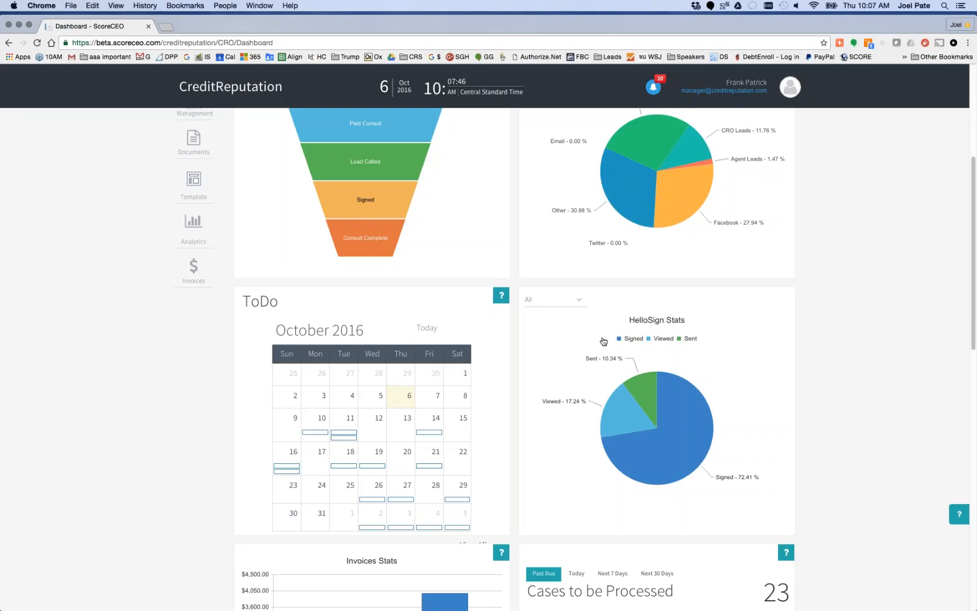
scroll(599, 339, up, 4)
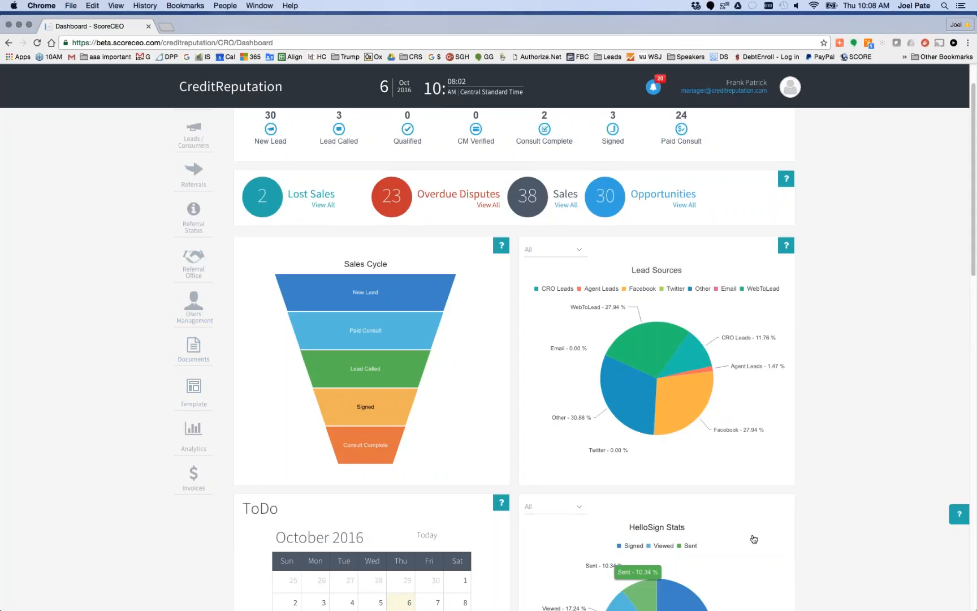
scroll(781, 559, down, 5)
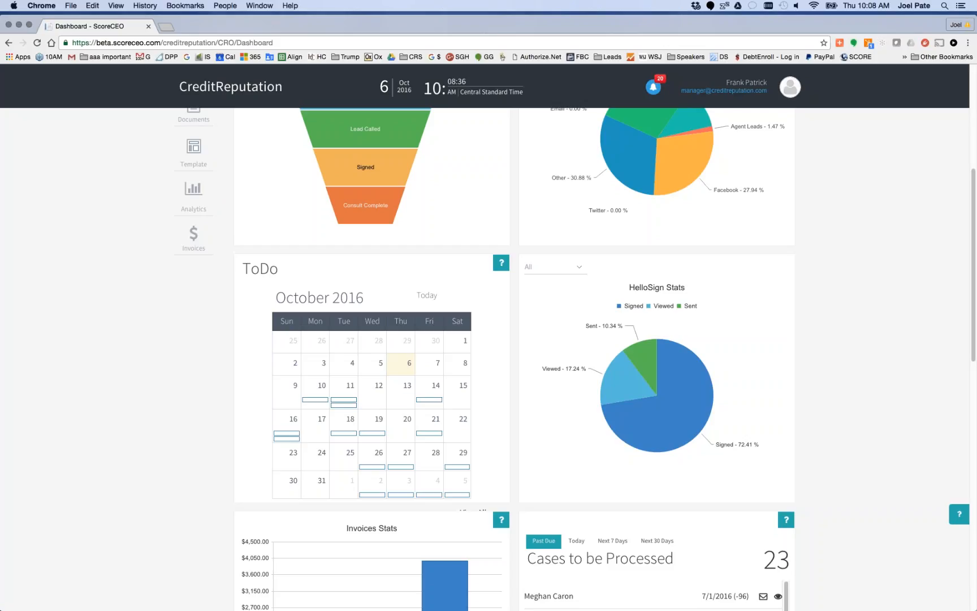
scroll(938, 414, up, 10)
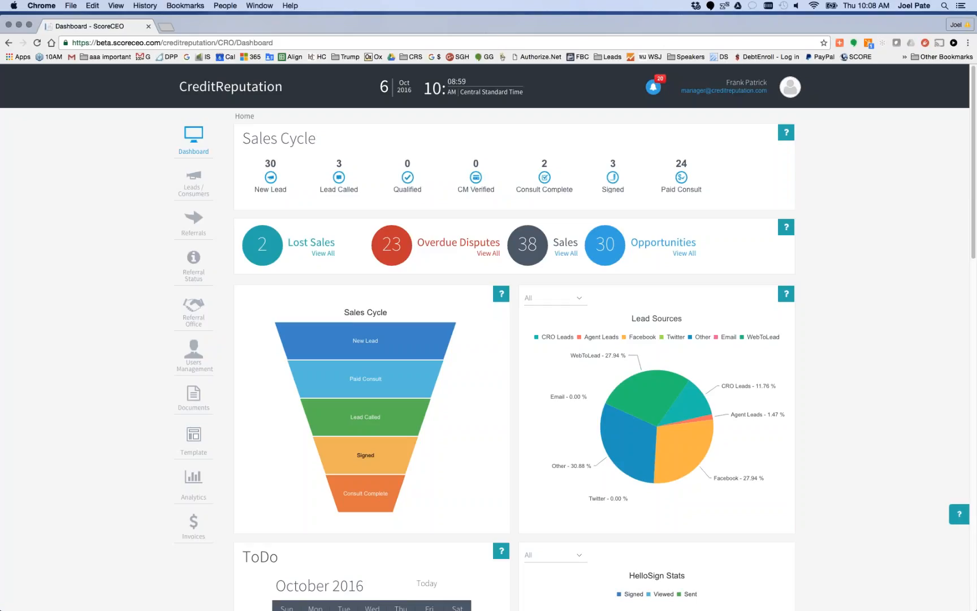
scroll(487, 351, down, 5)
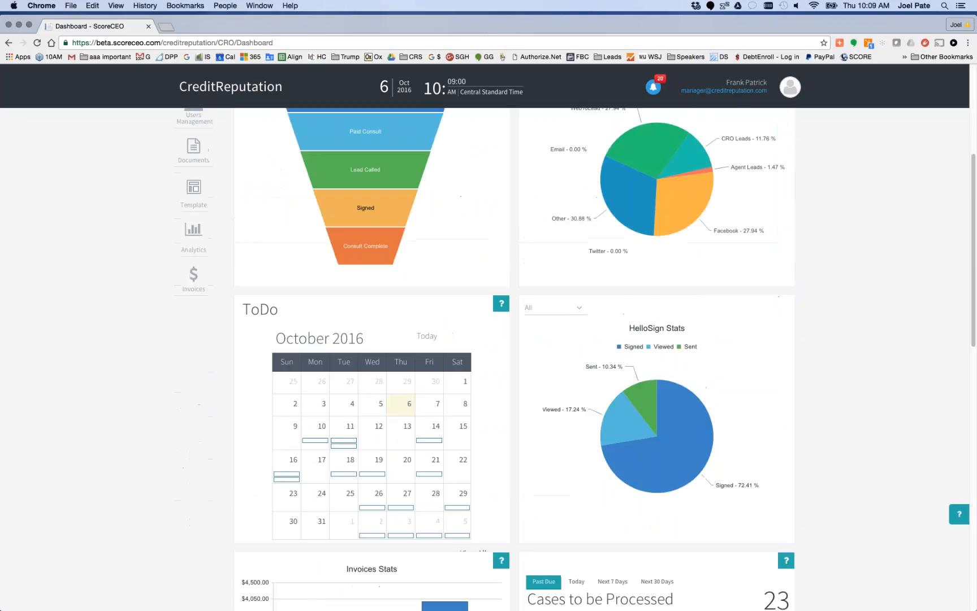
scroll(803, 395, up, 5)
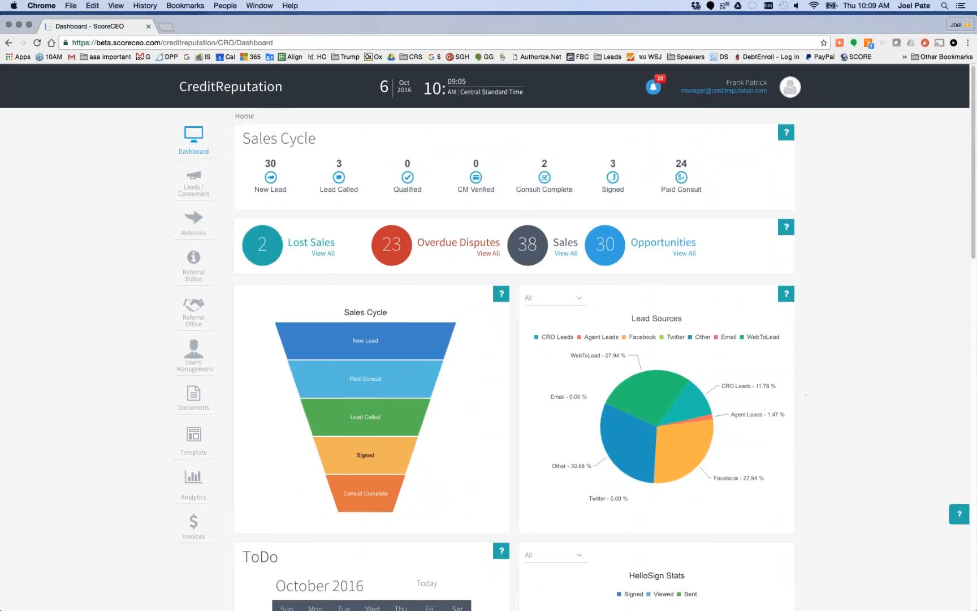
click(790, 87)
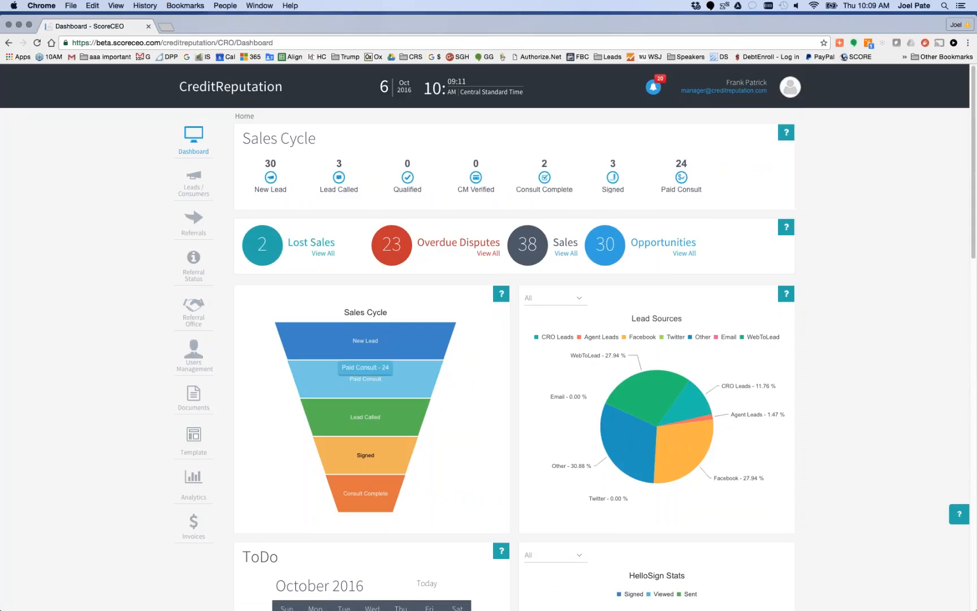
View the details of the referral email template that introduces the actual credit repair company doing the work
click(191, 443)
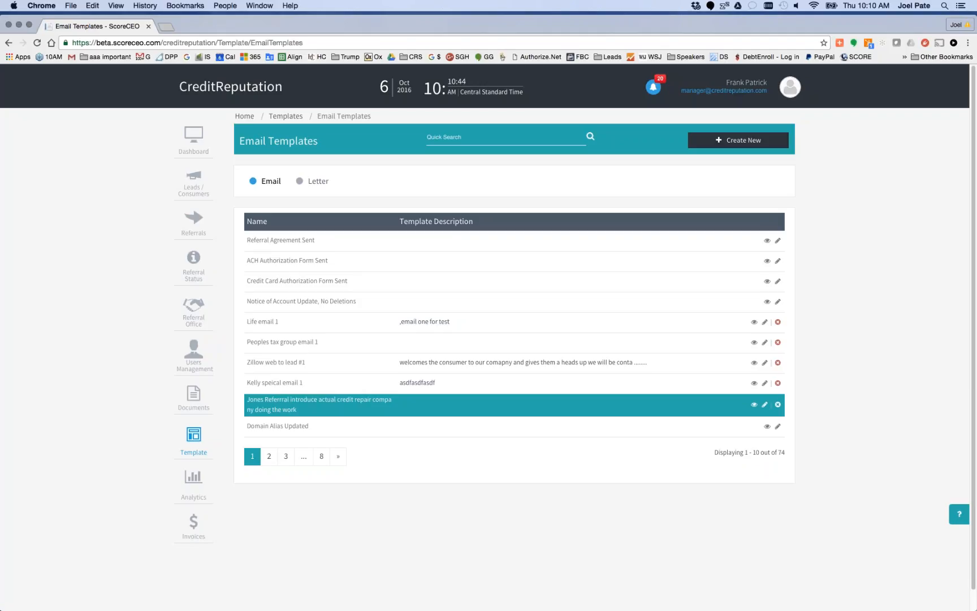
click(754, 404)
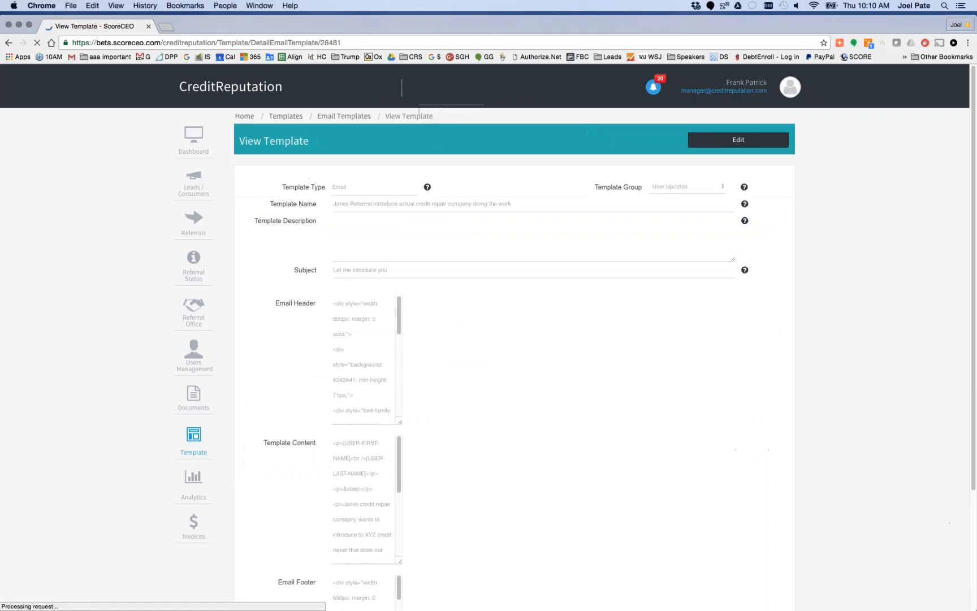
right_click(376, 414)
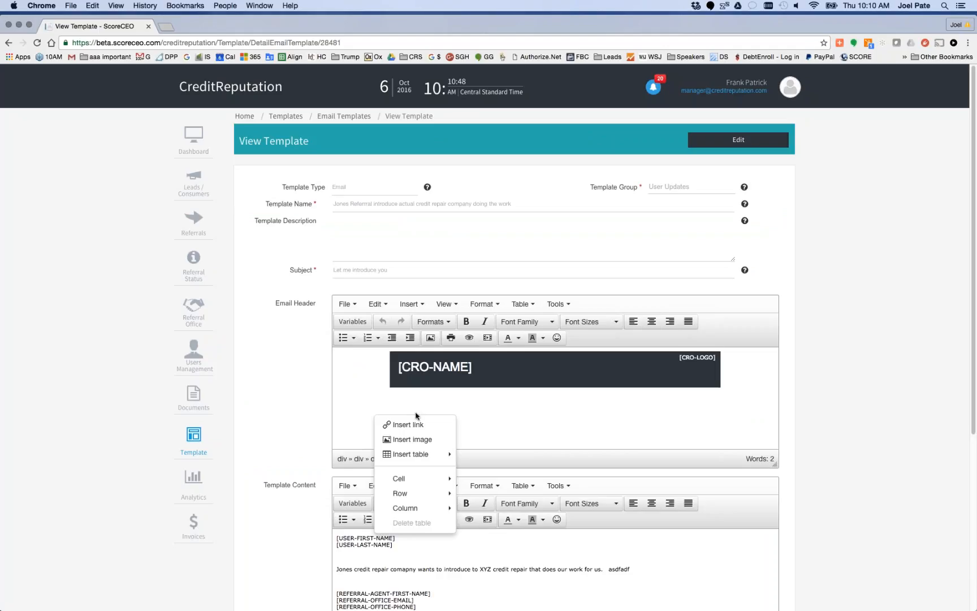
click(856, 413)
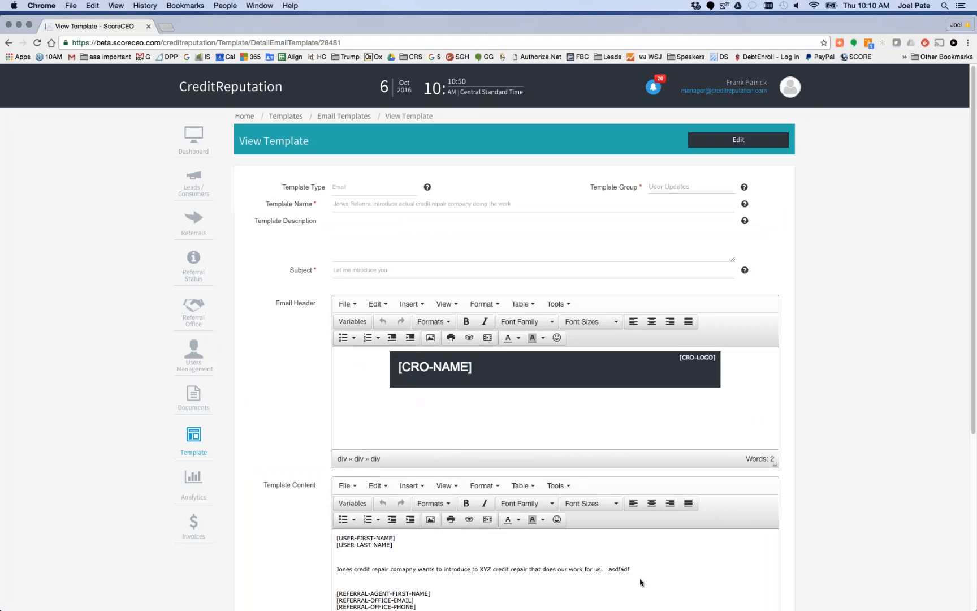
Search the campaign list for "new" and open the New Lead Nurturing Campaign
click(199, 141)
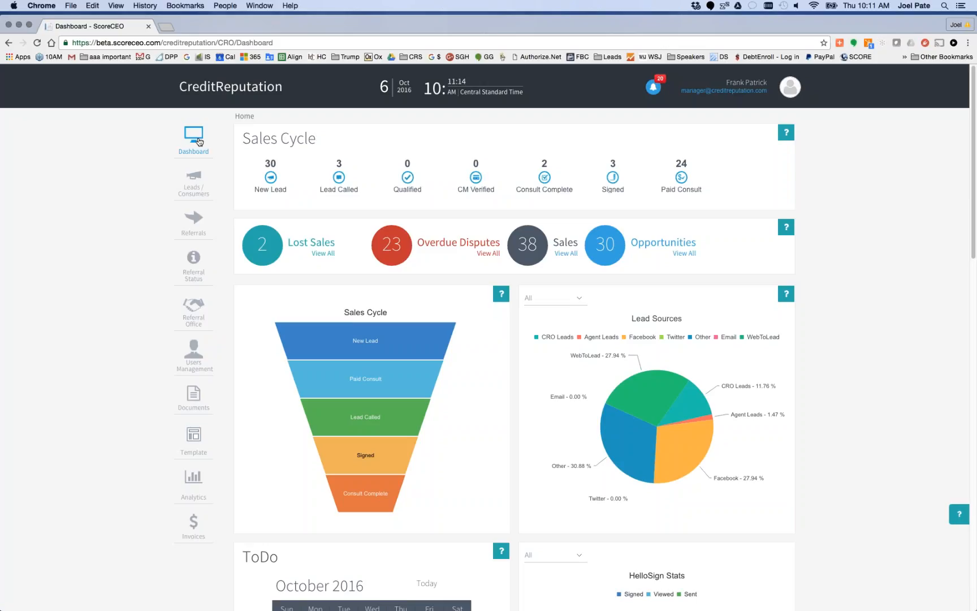
click(791, 88)
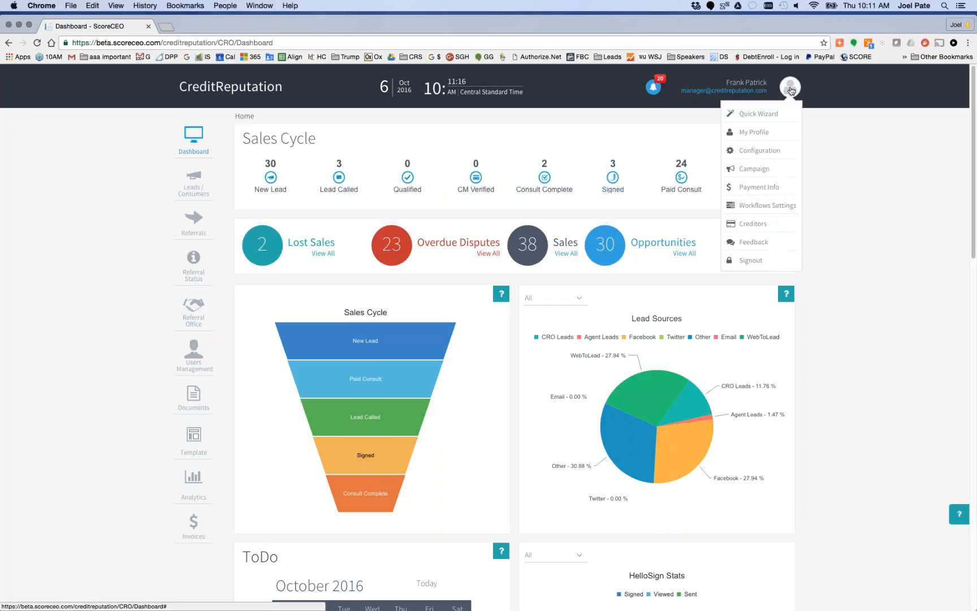
click(769, 171)
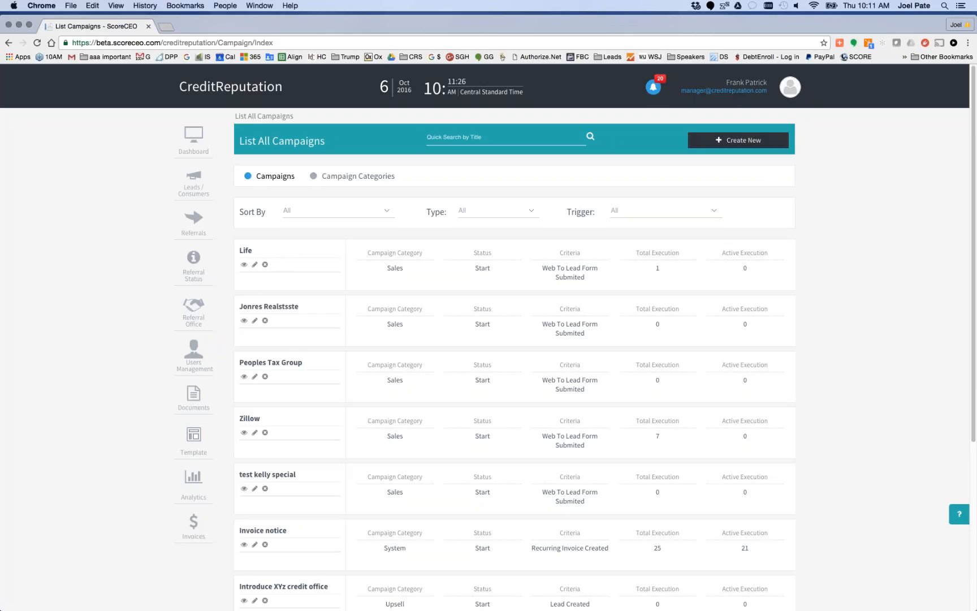
click(497, 137)
text(new)
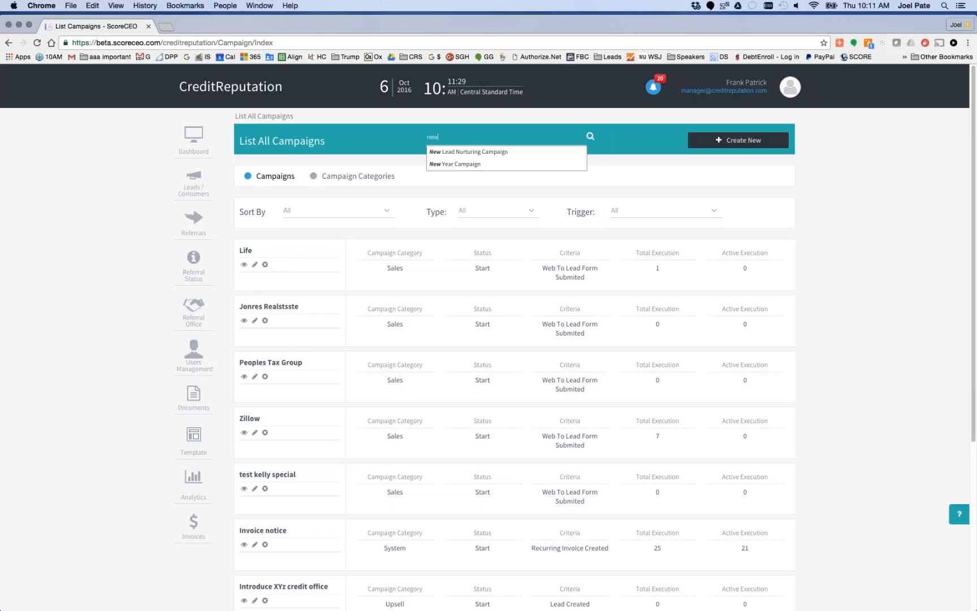
click(461, 152)
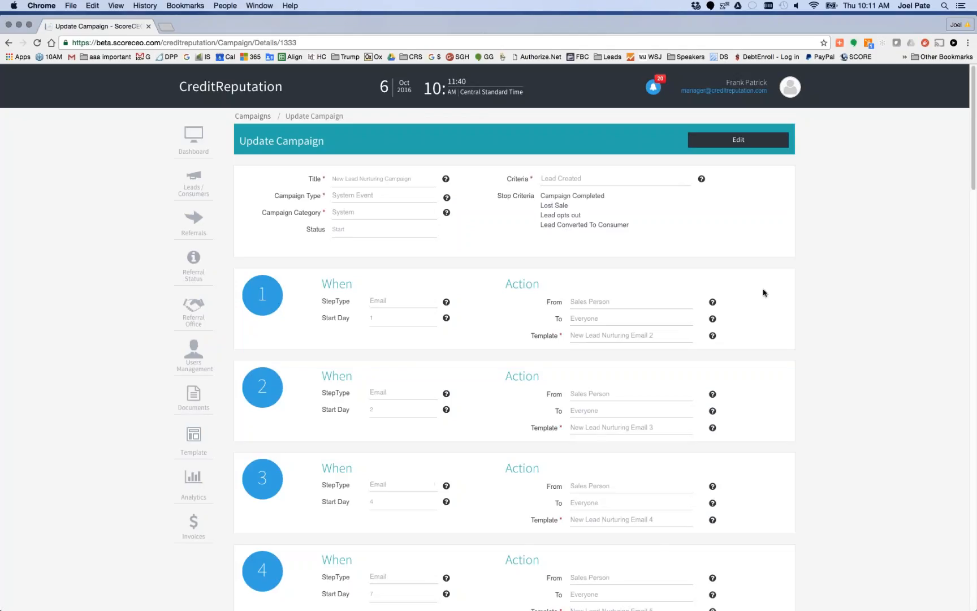
Review the New Lead Nurturing Campaign's title, stop criteria and scheduled email steps
scroll(764, 293, down, 3)
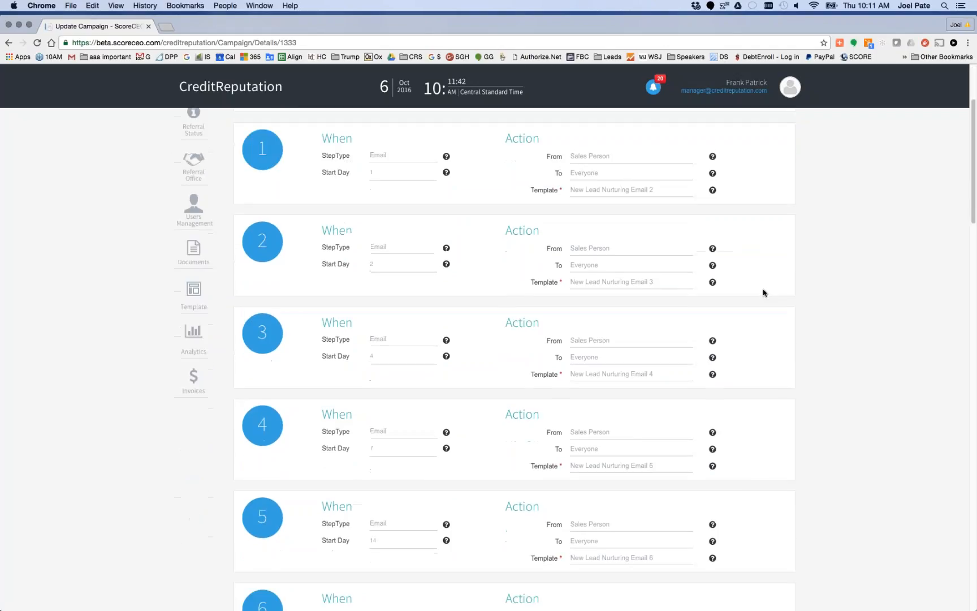
scroll(764, 293, up, 3)
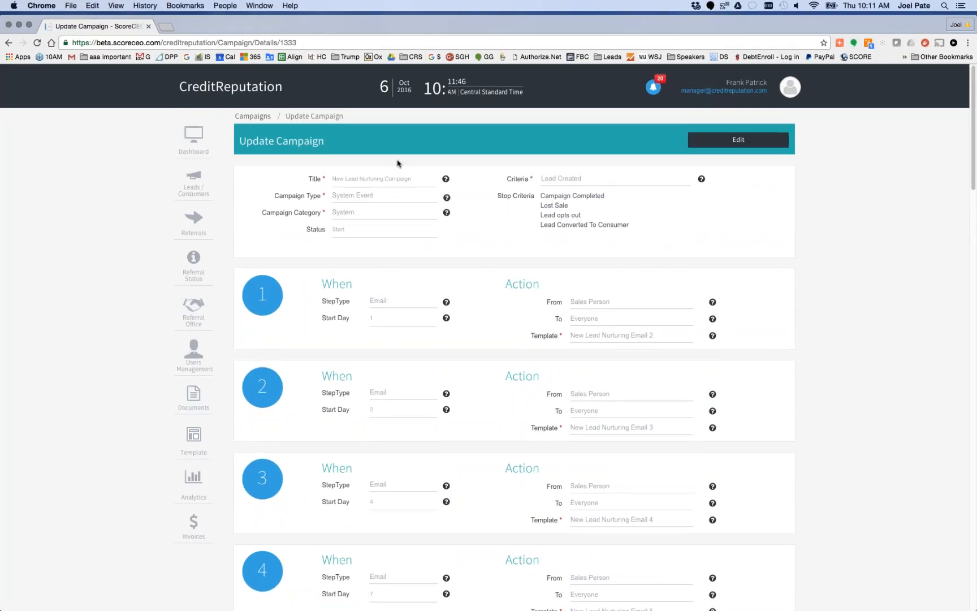
drag(414, 181, 333, 177)
click(478, 245)
drag(608, 195, 539, 216)
drag(629, 224, 536, 223)
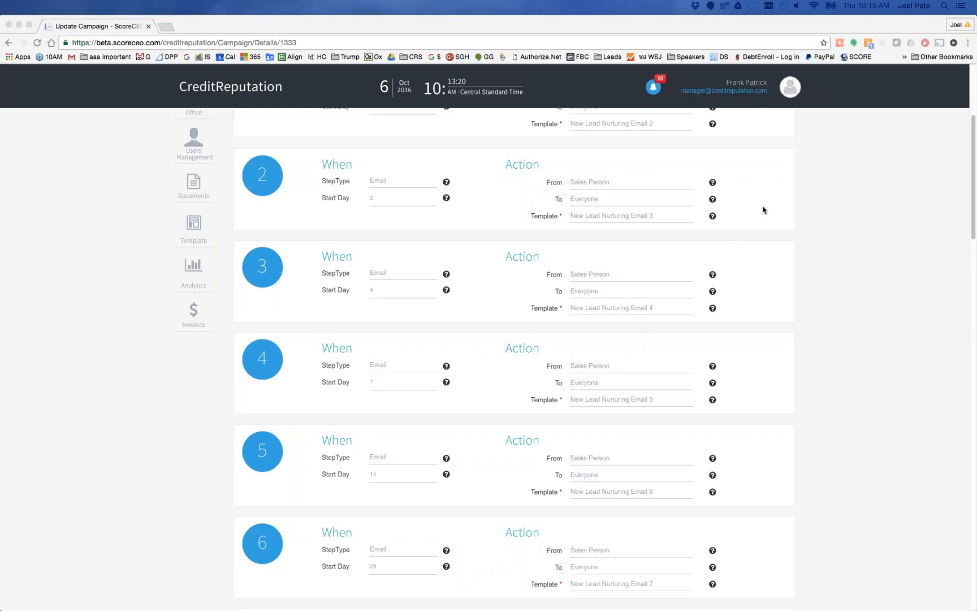
scroll(818, 228, up, 5)
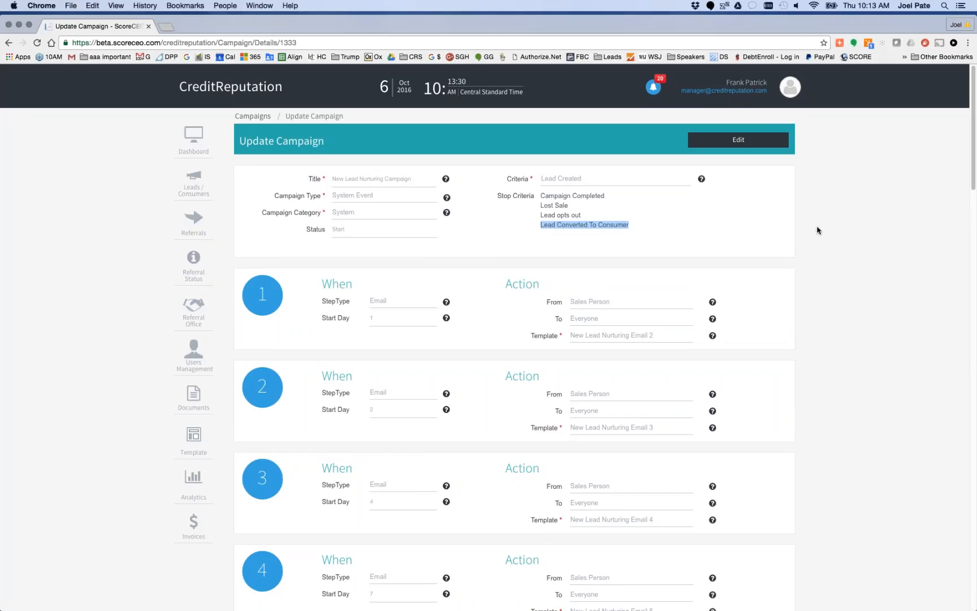
click(767, 194)
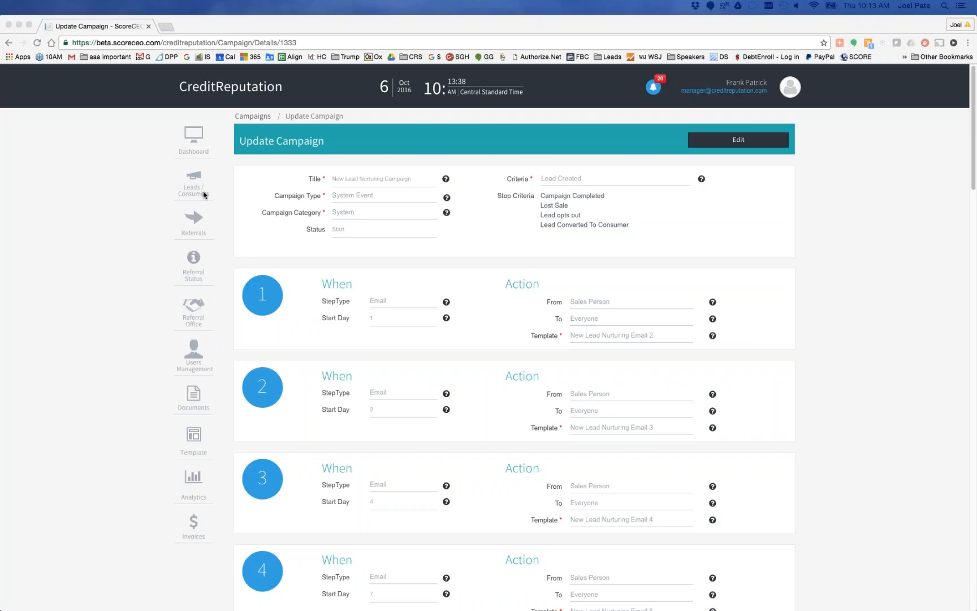
View the blank form for creating a referral office and return to the Referral Offices list
click(193, 312)
click(192, 312)
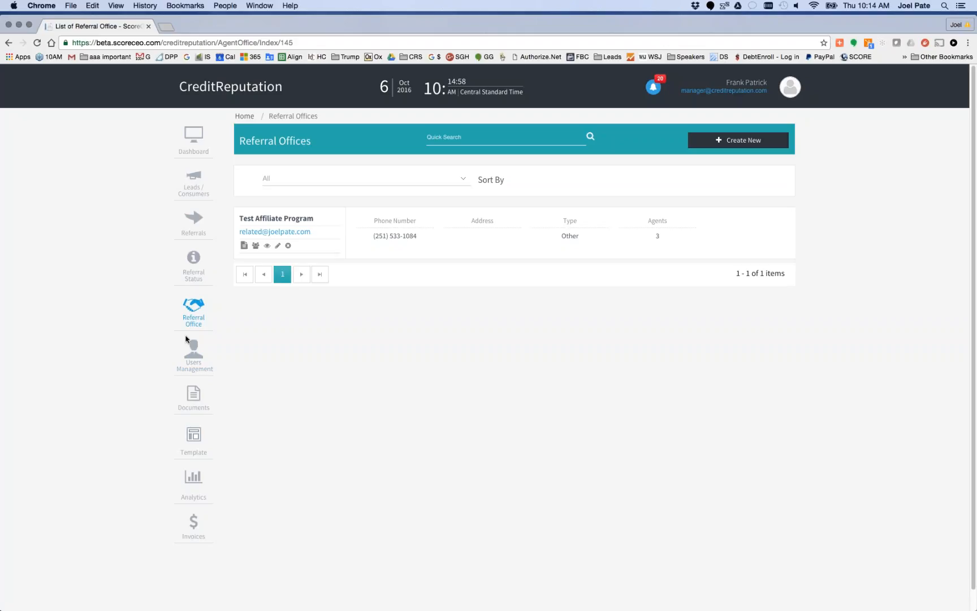
click(745, 141)
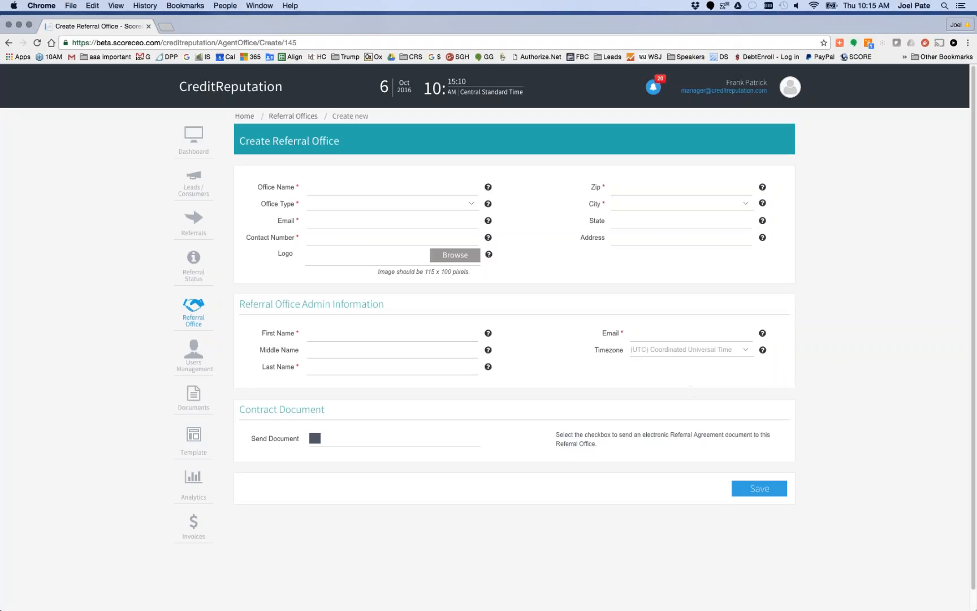
click(291, 118)
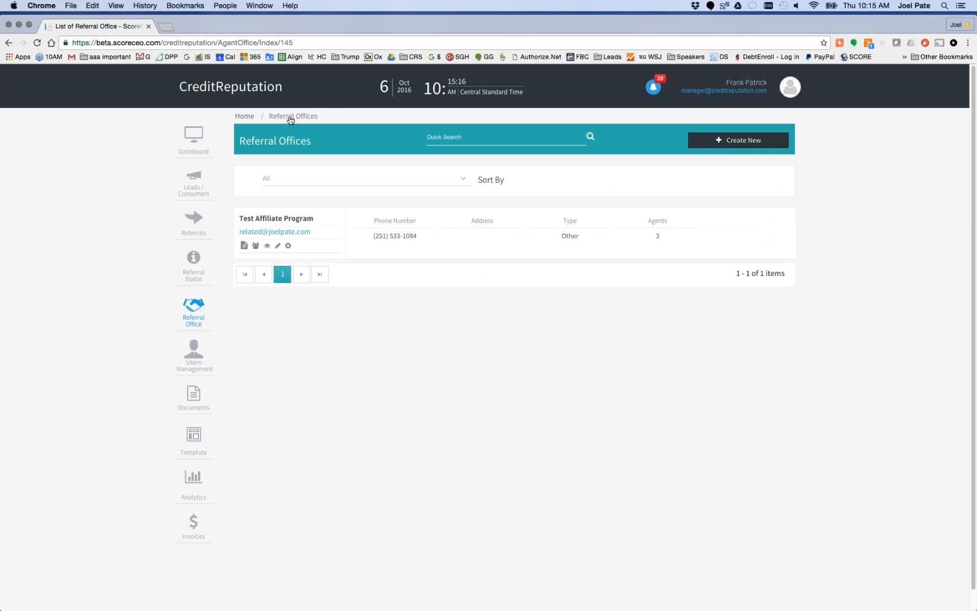
click(262, 218)
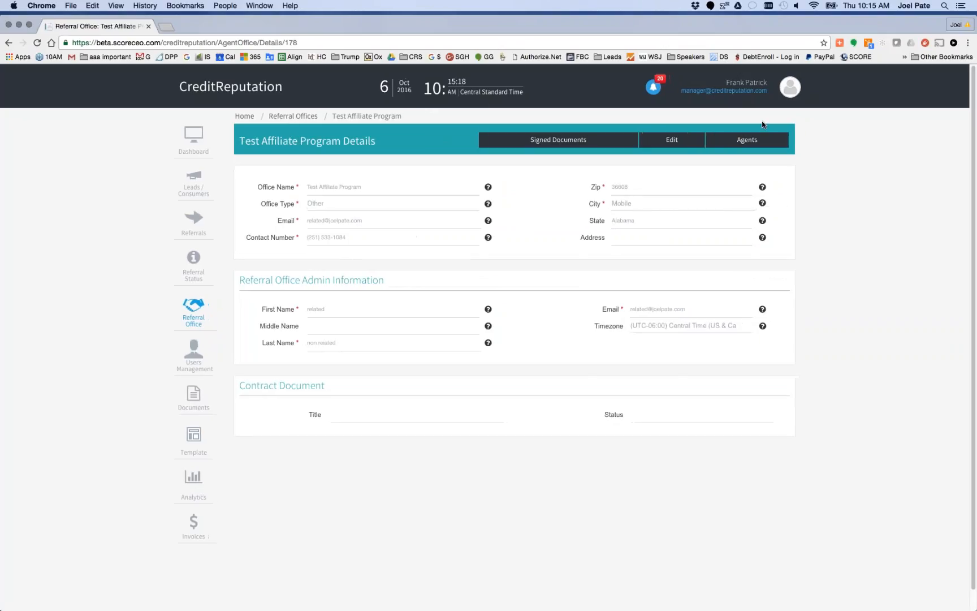
click(752, 139)
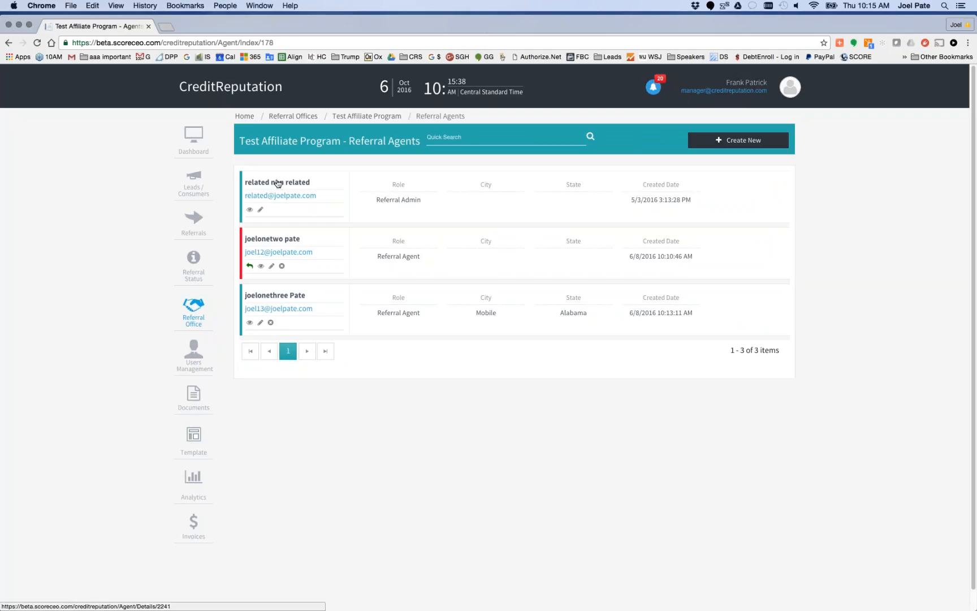
drag(323, 195, 243, 196)
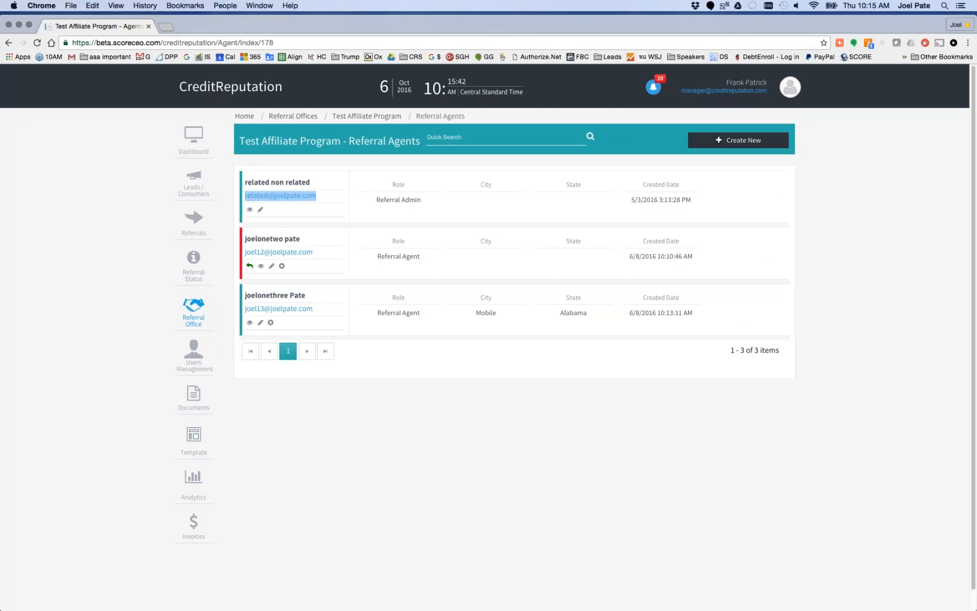
key(super+c)
Switch to Safari and open the beta.scoreceo.com/creditreputation login page in a new window
key(super+Tab)
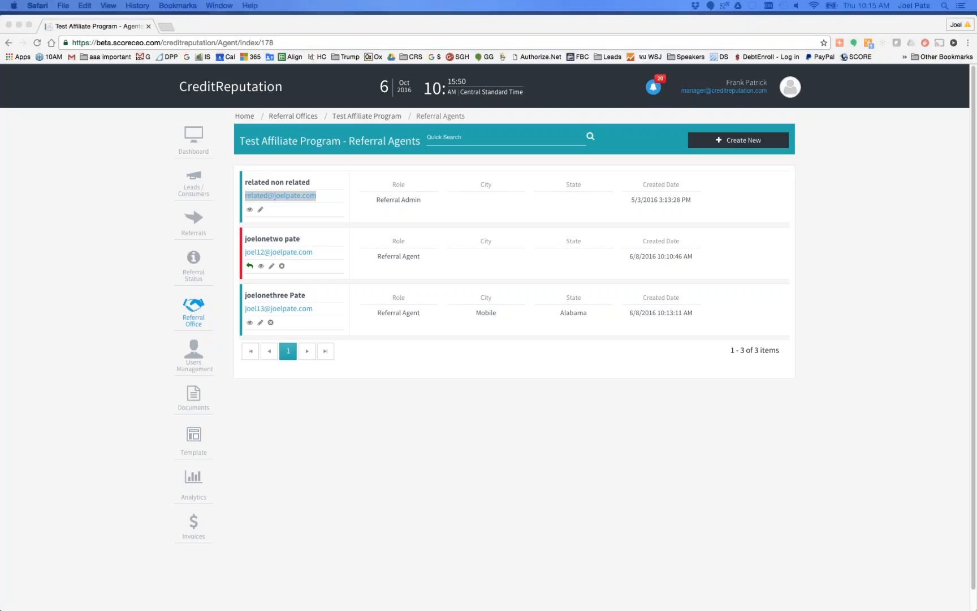
key(super+n)
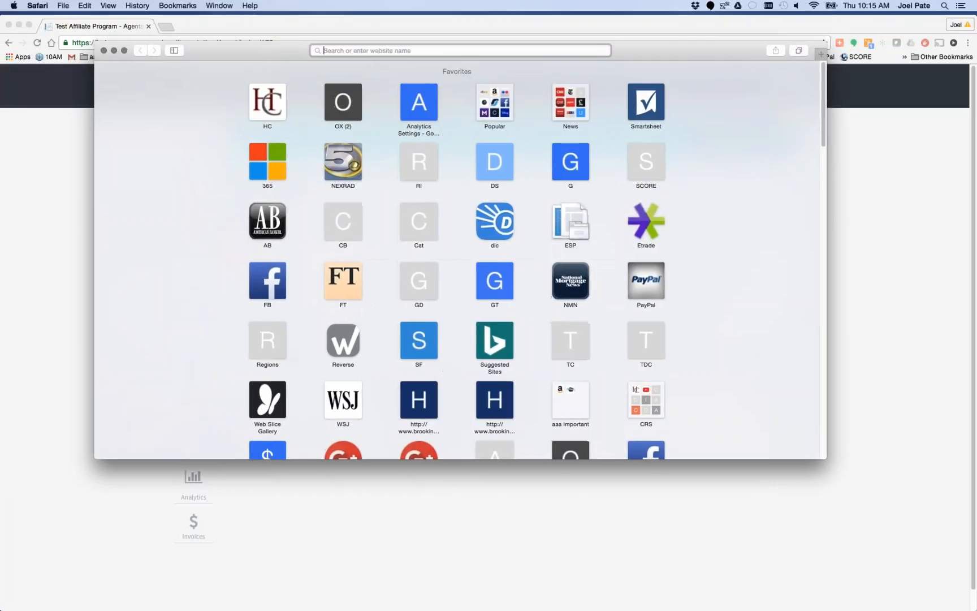
text(beta.s)
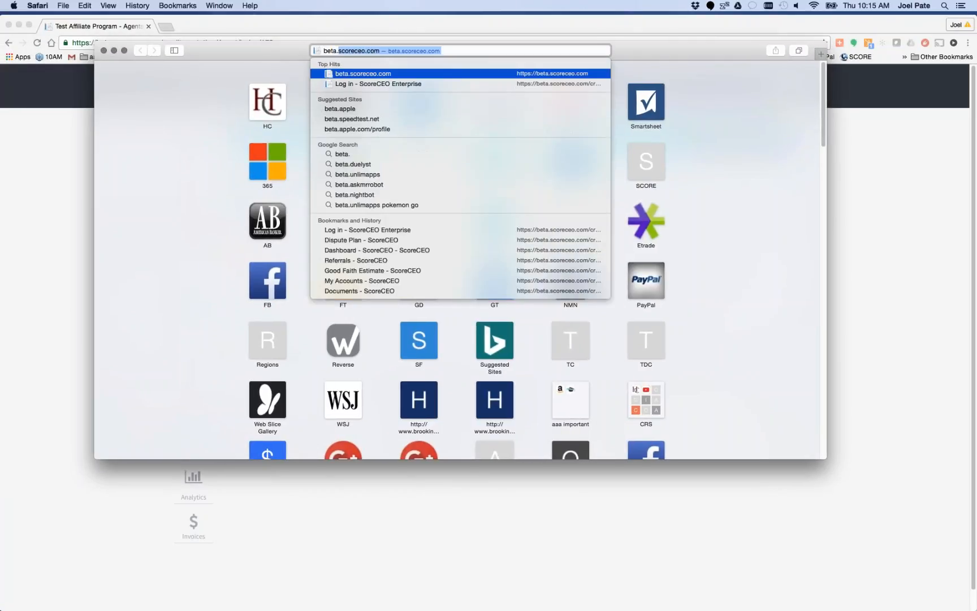
text(coreci)
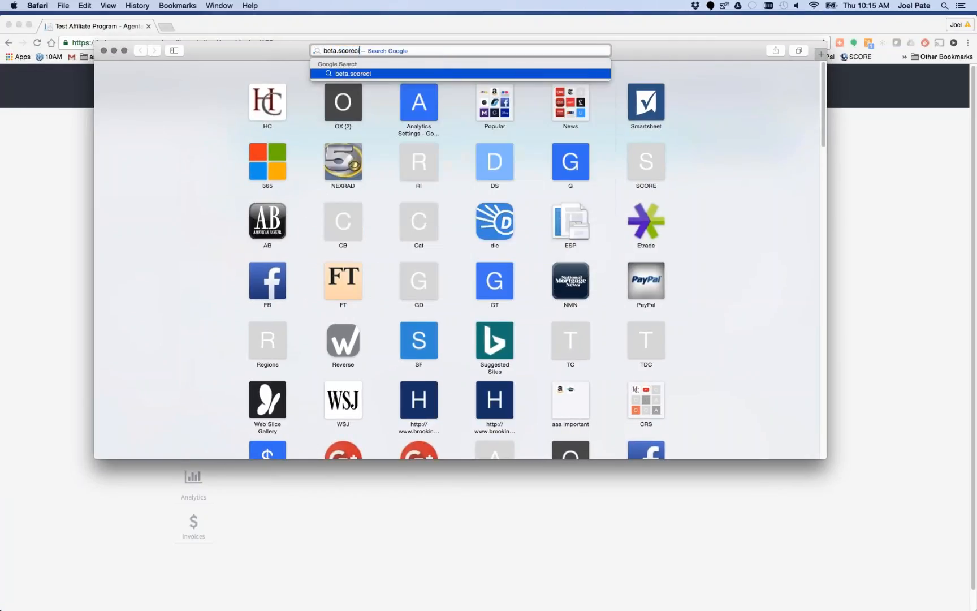
key(BackSpace)
text(eo.com)
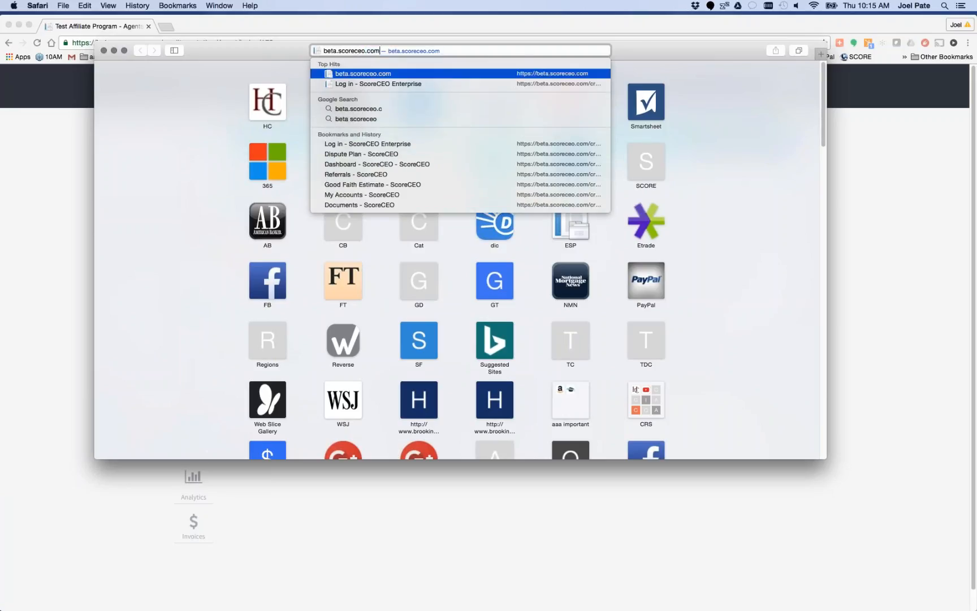
text(/creditreputation)
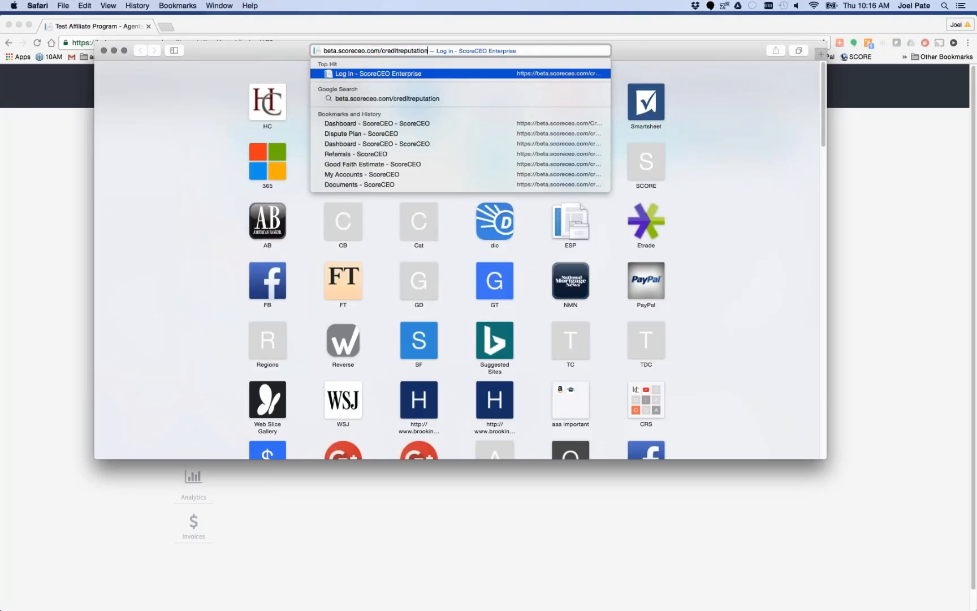
key(Return)
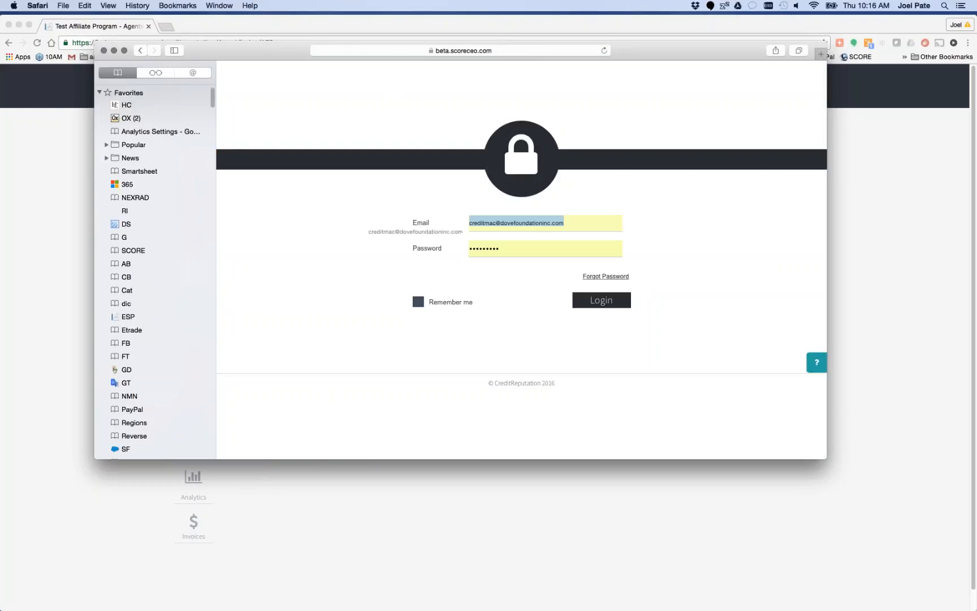
Log in with the referral admin's email and the account password, declining to save the password in the browser
click(579, 214)
drag(571, 220, 468, 223)
key(BackSpace)
key(Tab)
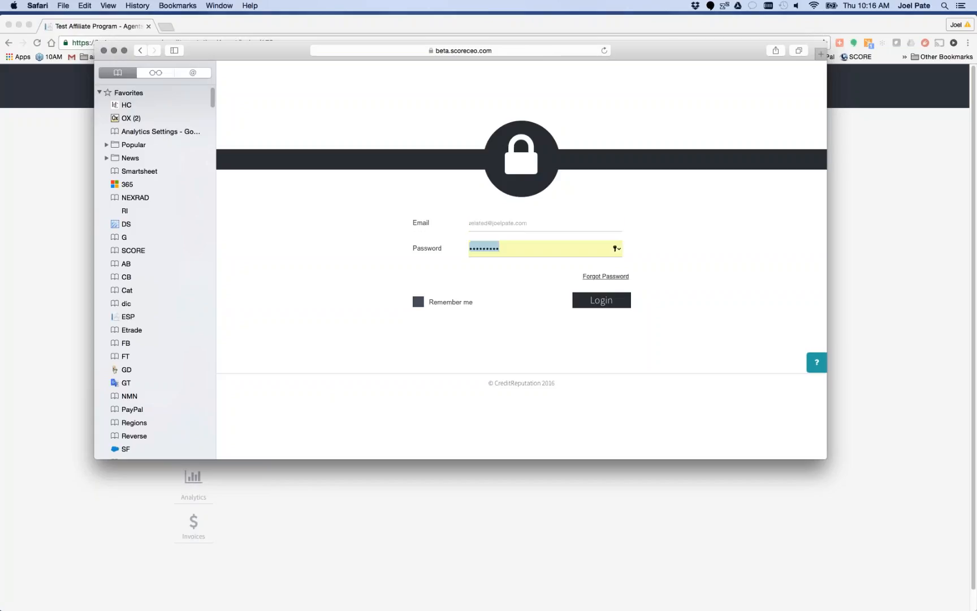
key(BackSpace)
text(•••••••••)
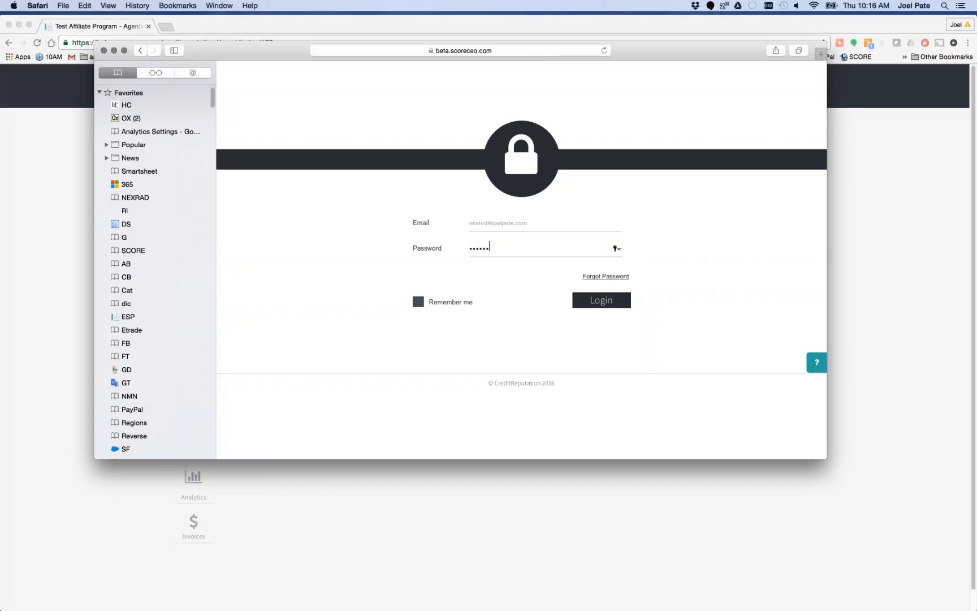
key(Return)
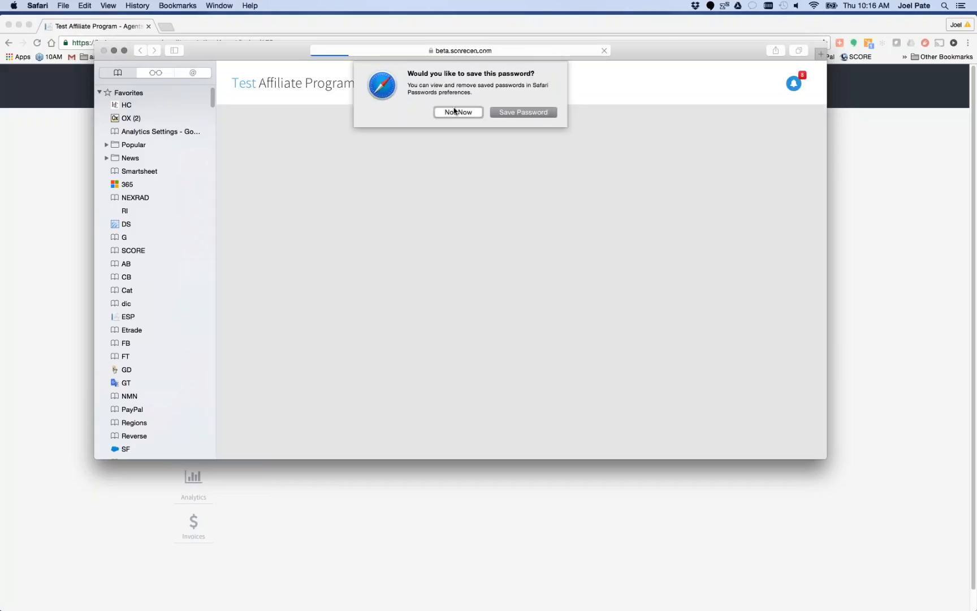
click(456, 112)
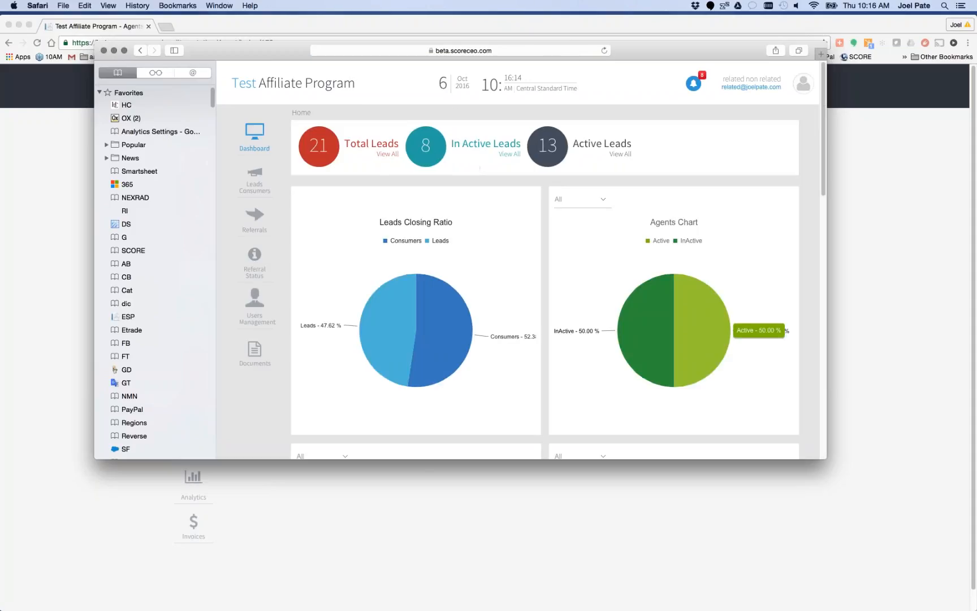
Enlarge the browser window and examine the affiliate dashboard's charts for closing ratio, agents, lead sources, points earned, total leads and top referrals
drag(826, 459, 934, 604)
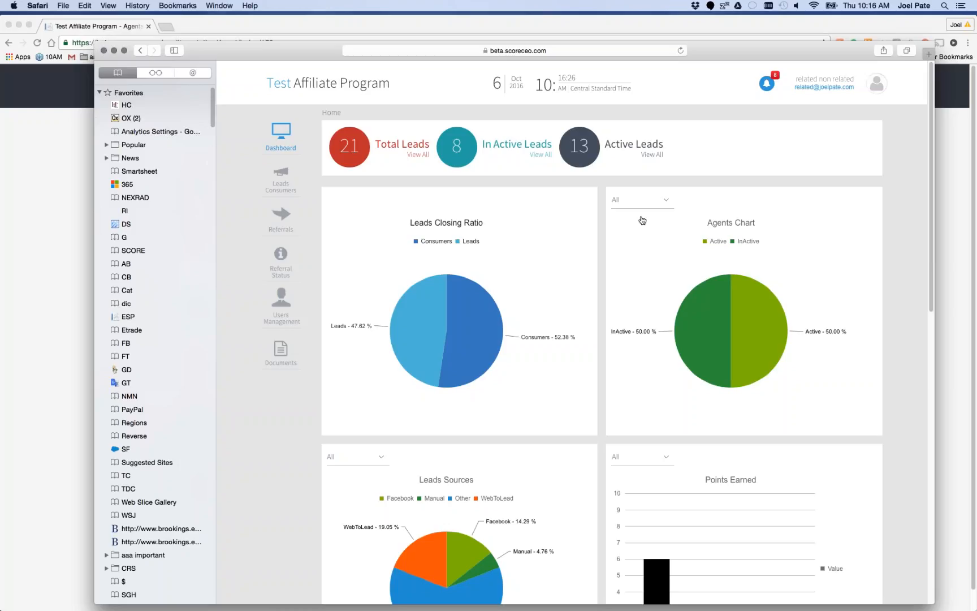
scroll(400, 304, down, 3)
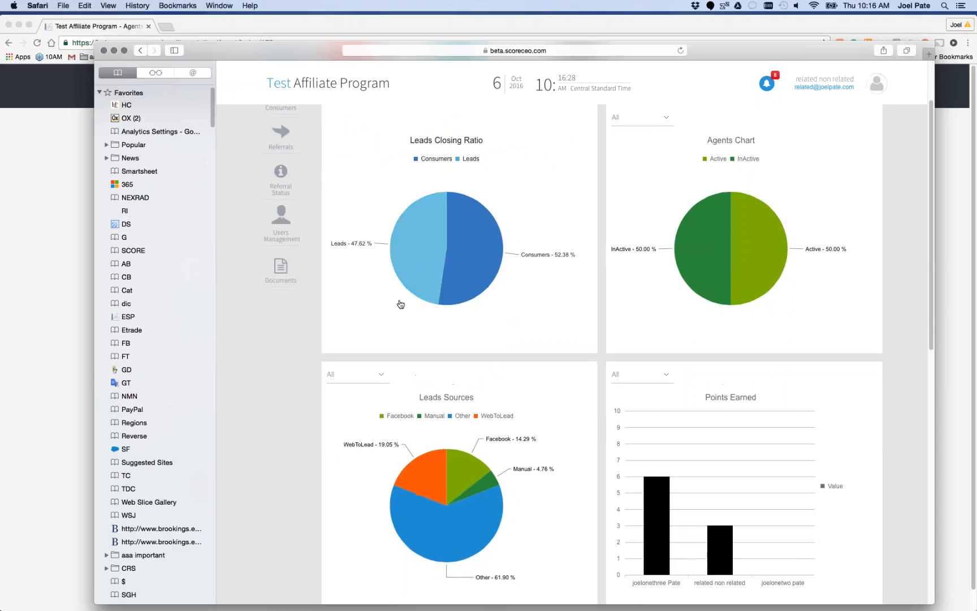
scroll(541, 299, up, 1)
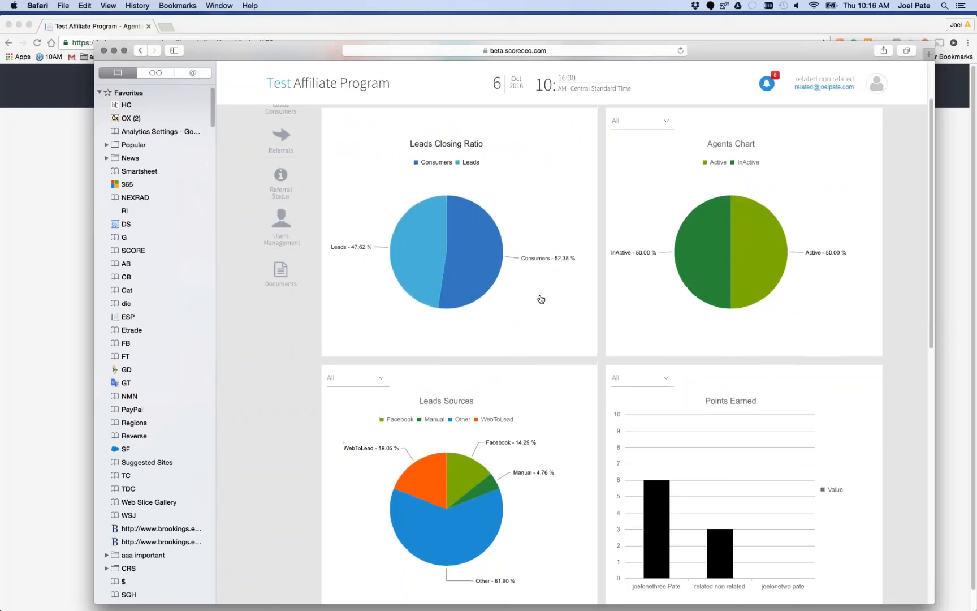
scroll(542, 299, up, 1)
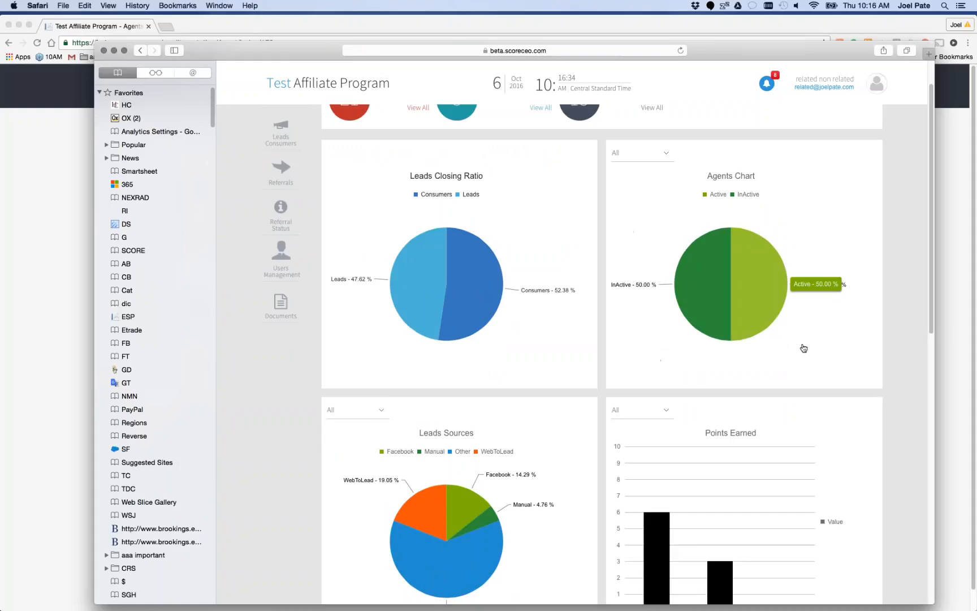
scroll(803, 348, down, 3)
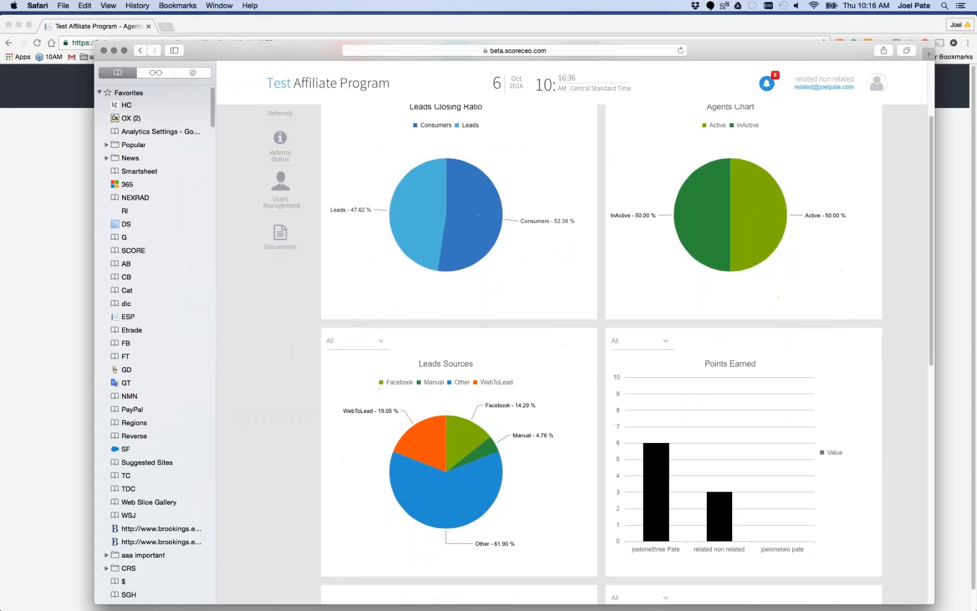
scroll(528, 350, down, 4)
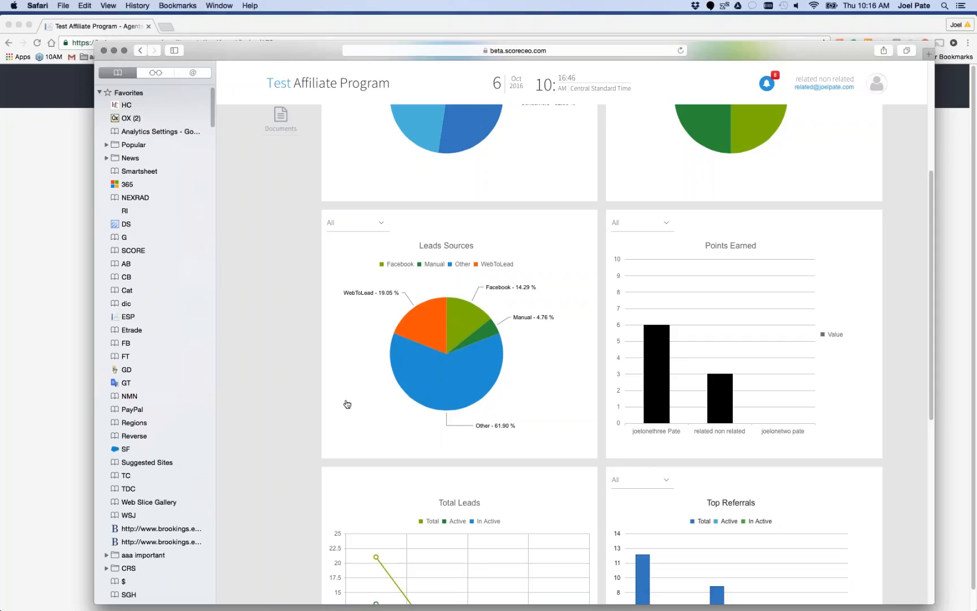
mouse_move(491, 328)
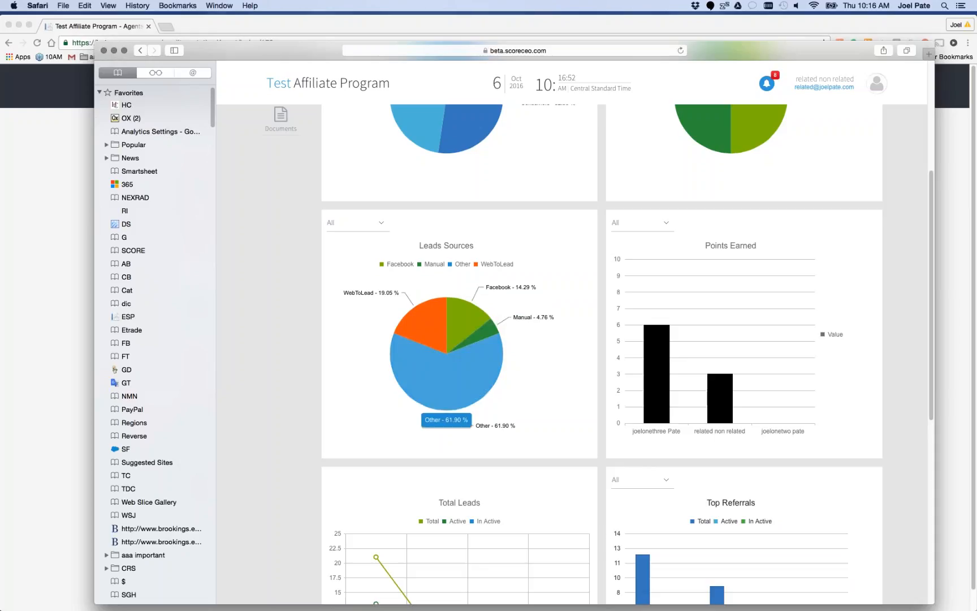
mouse_move(425, 320)
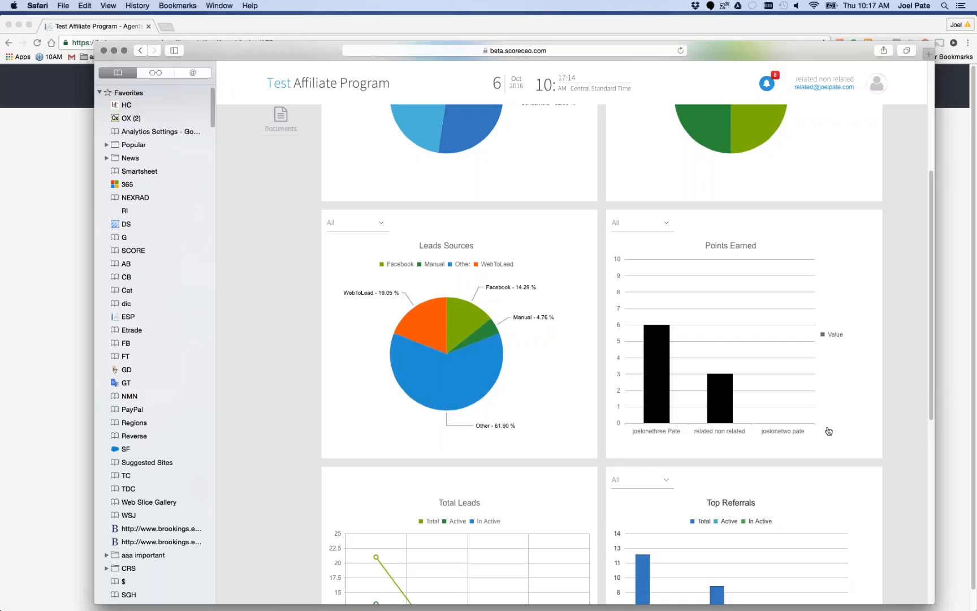
scroll(829, 431, down, 5)
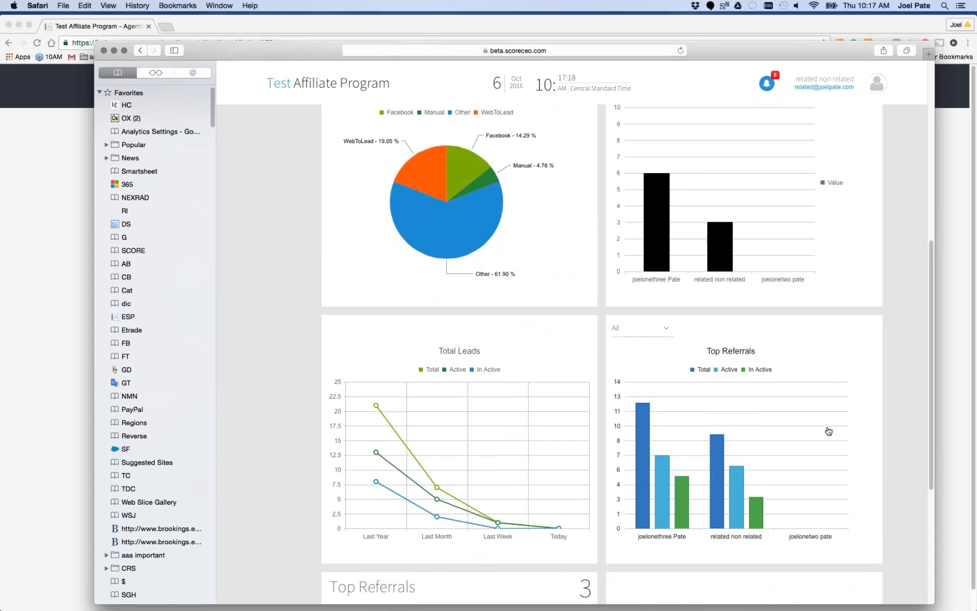
scroll(828, 431, up, 6)
scroll(468, 283, up, 4)
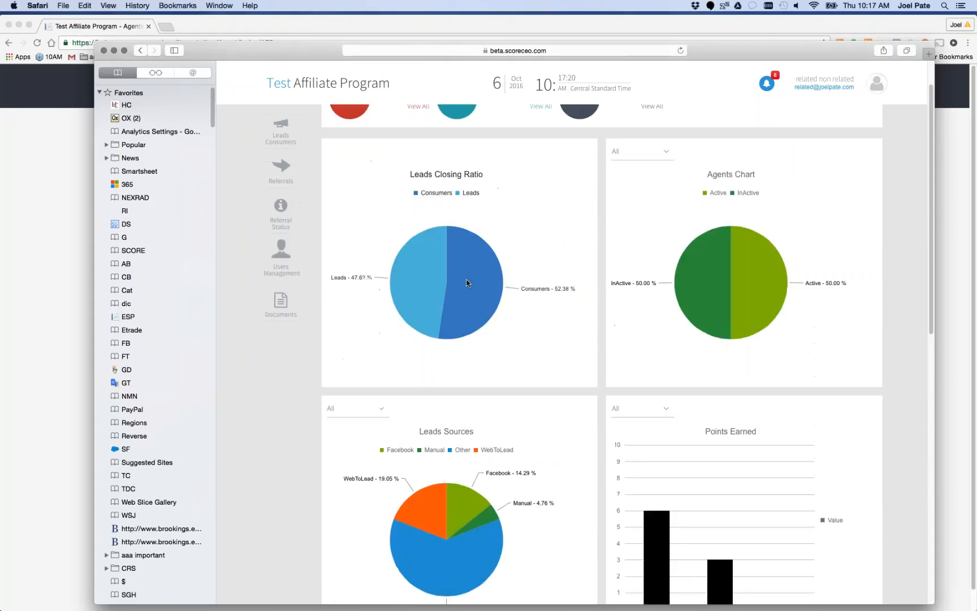
scroll(468, 283, up, 2)
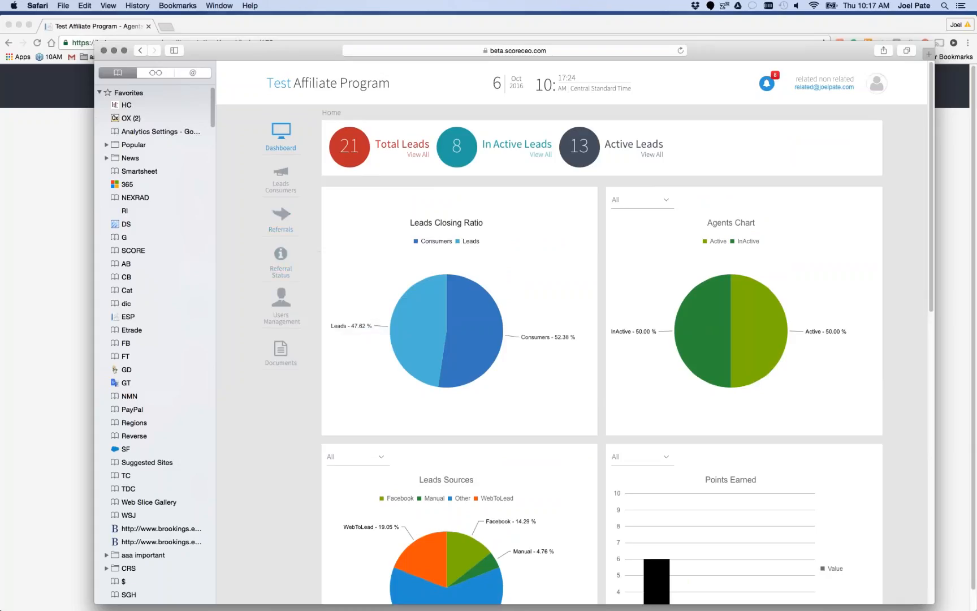
View the affiliate's Leads list and the blank Add New Lead form, and return to the list of leads
click(280, 183)
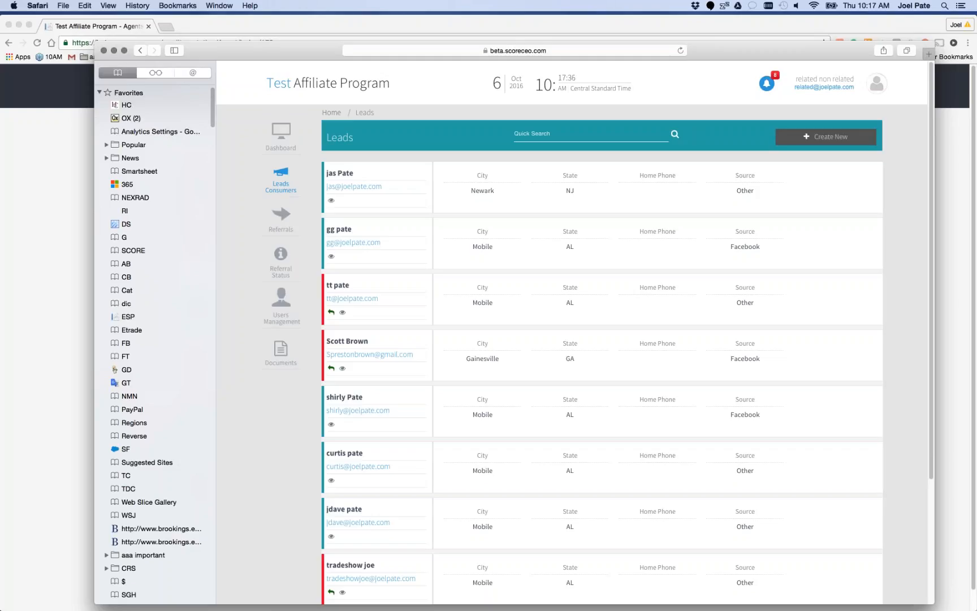
click(829, 137)
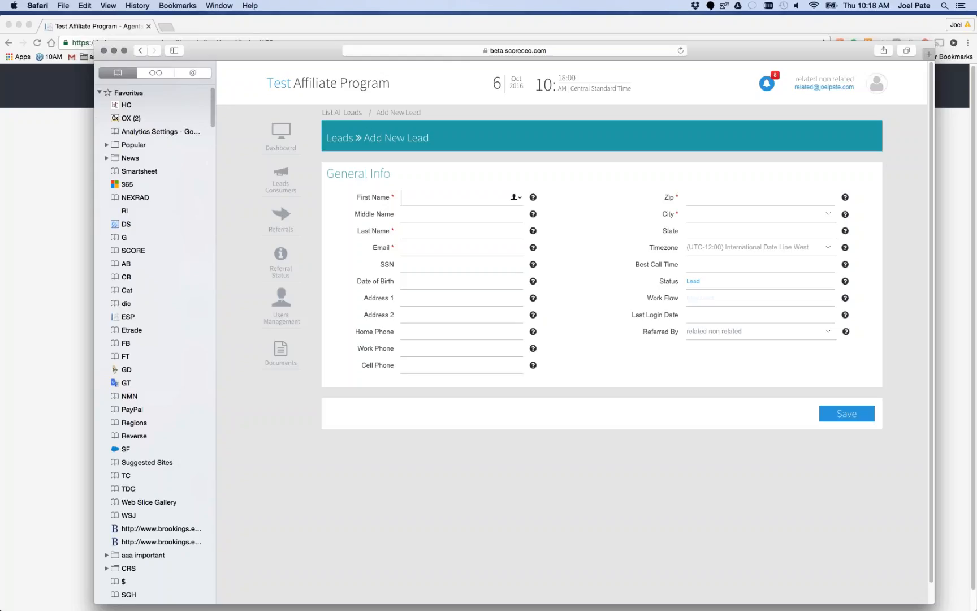
click(342, 113)
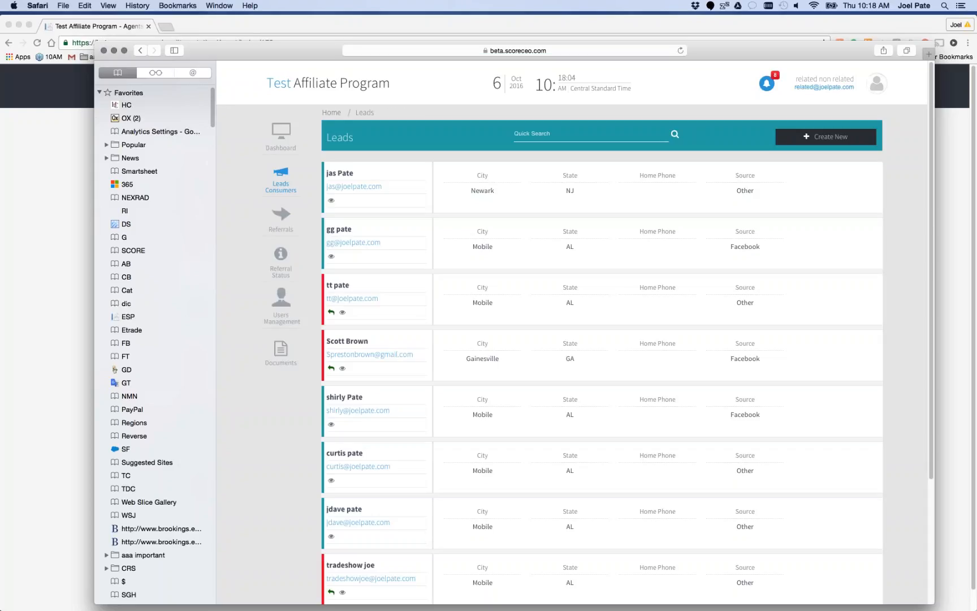
Share the affiliate's lead invite link from the Referrals page as a public post on the own Facebook timeline
click(281, 216)
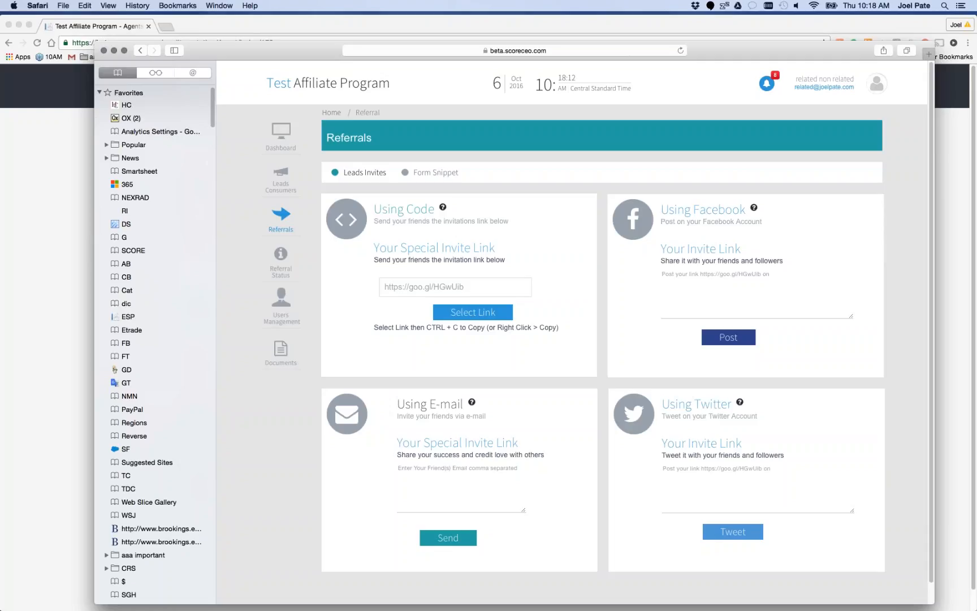
click(731, 339)
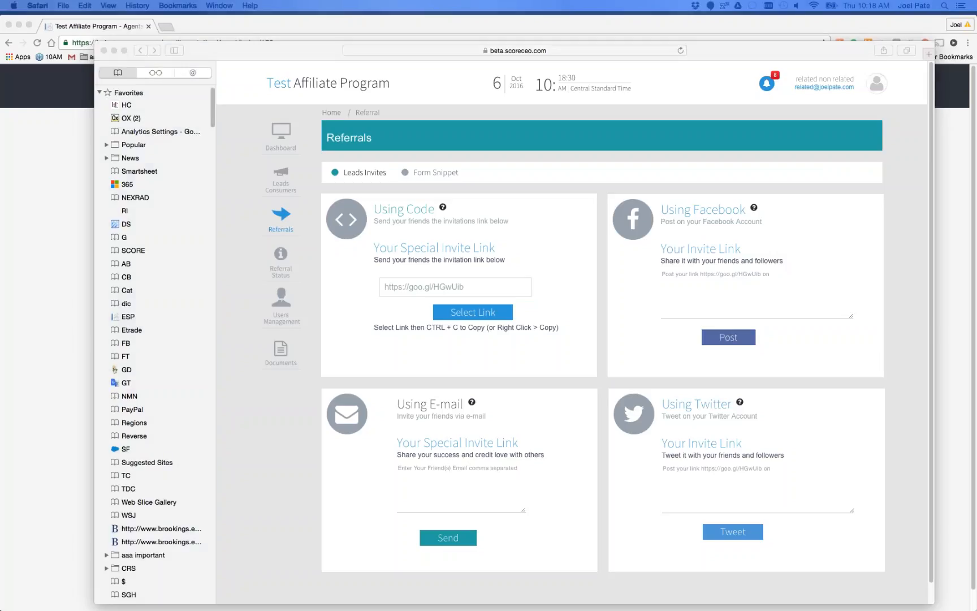
drag(0, 57, 484, 122)
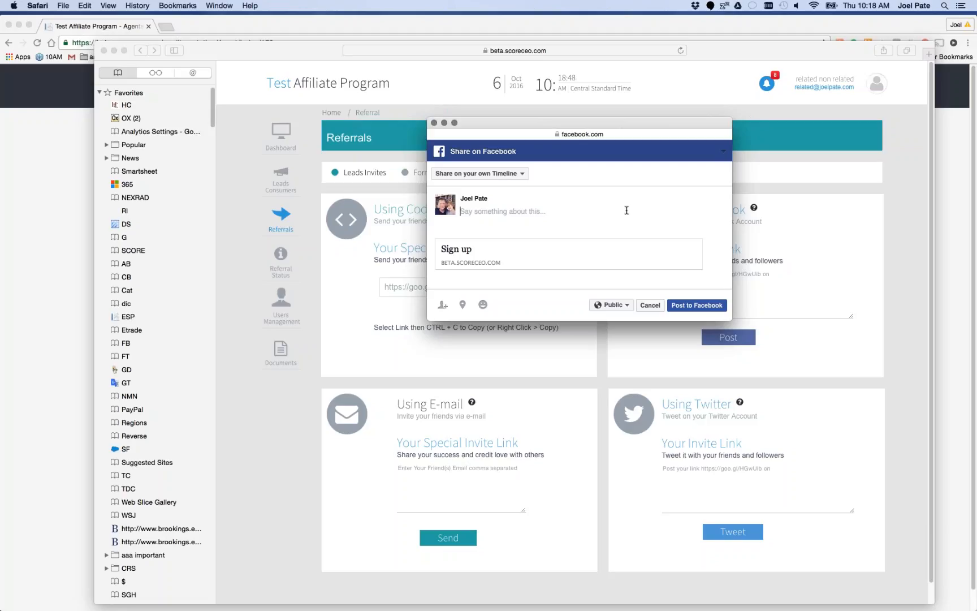
click(697, 305)
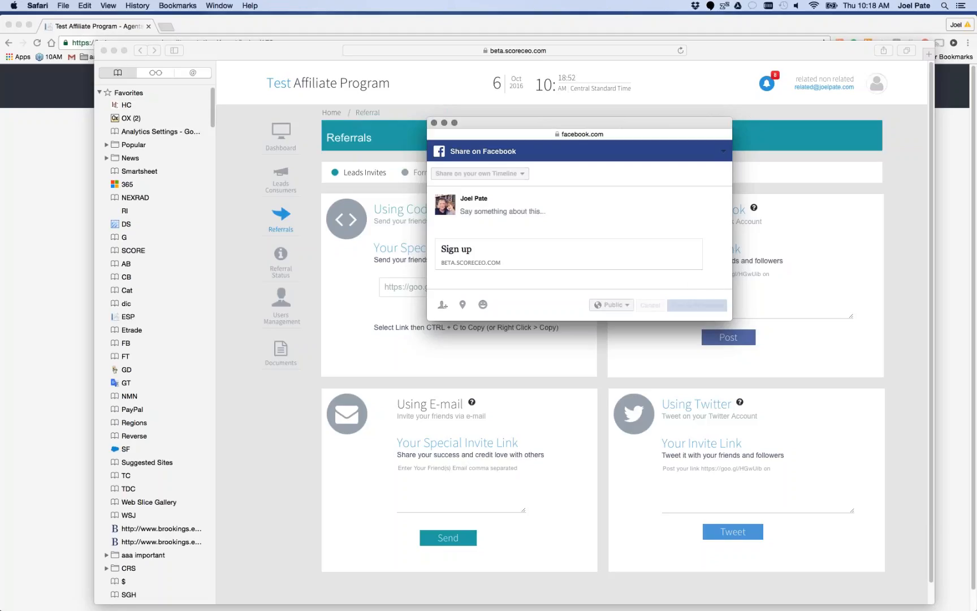
Open Facebook in a new Chrome tab and follow the shared Sign up link to the lead sign-up form
click(167, 27)
click(166, 27)
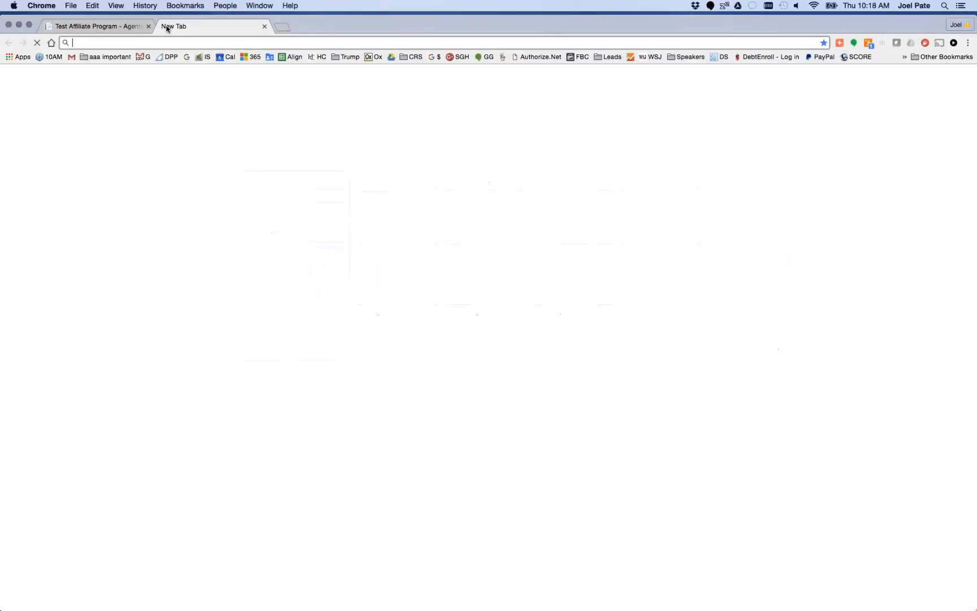
text(facebook.com)
key(Return)
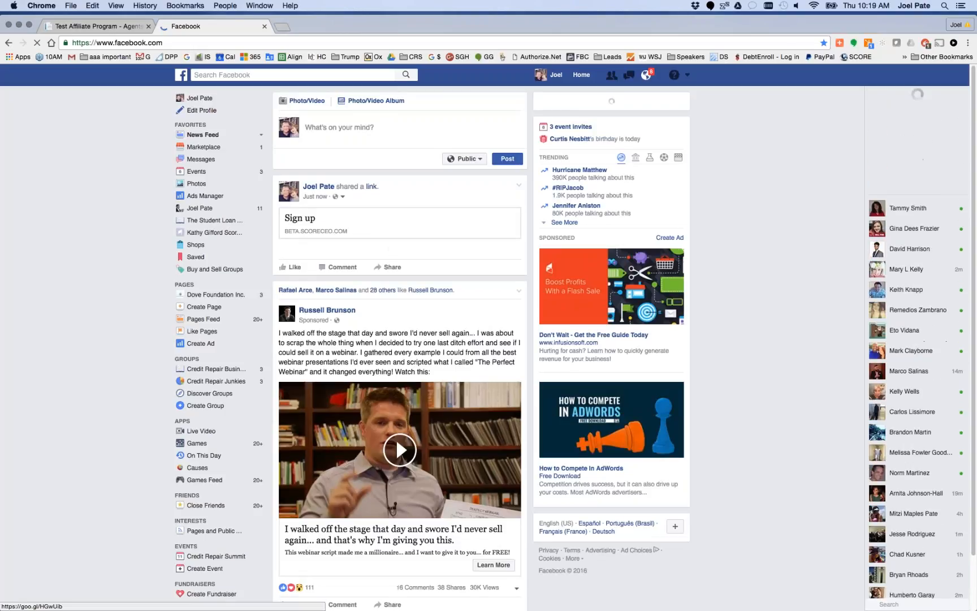
click(366, 232)
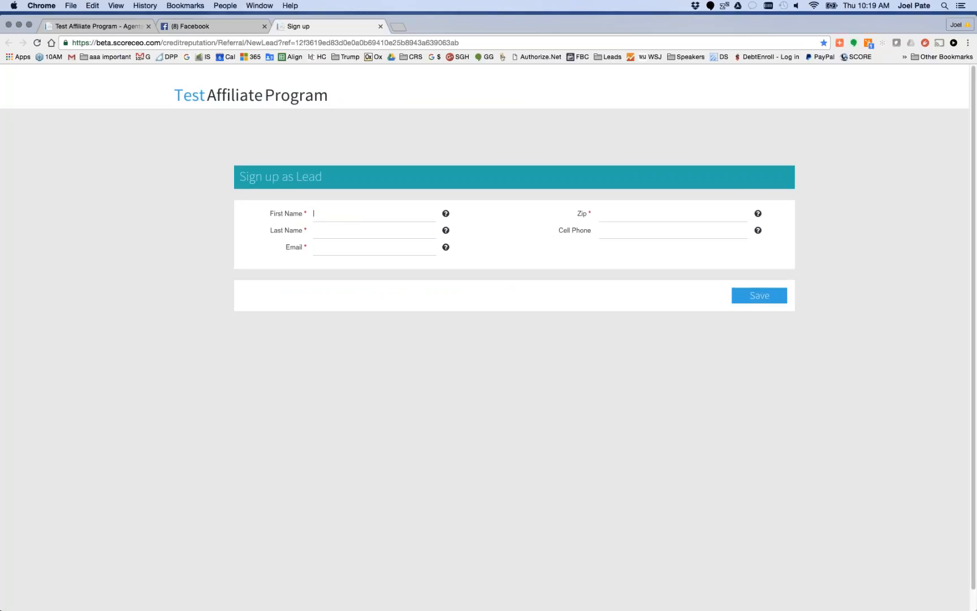
Return to the CreditReputation manager account's tab and show its Referrals Invites page
click(205, 27)
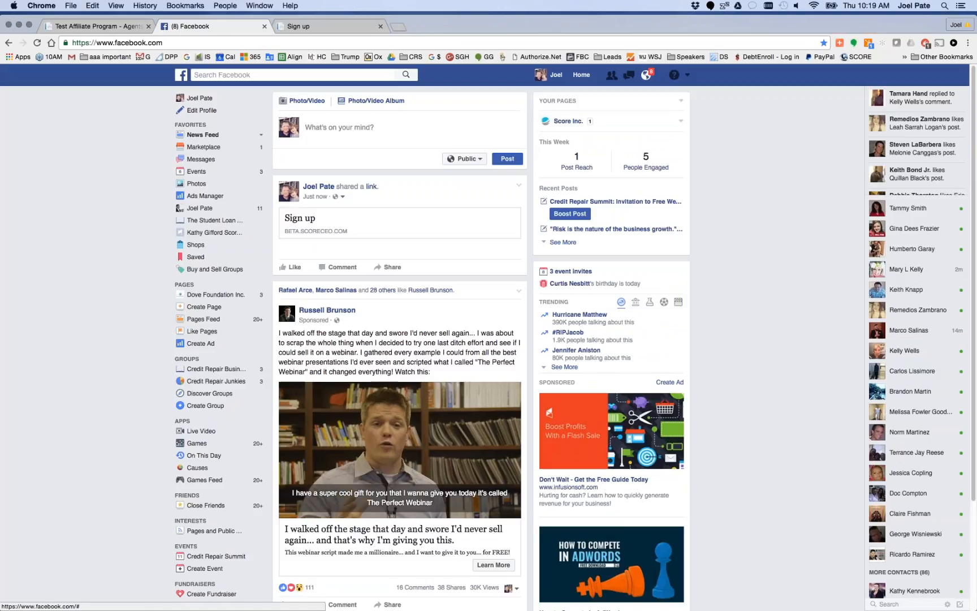
click(103, 27)
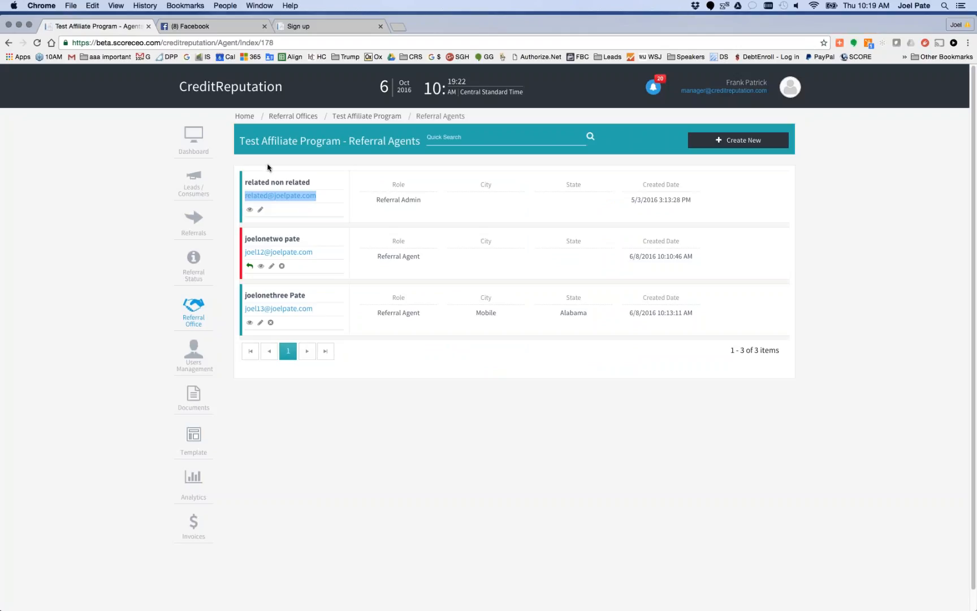
click(193, 220)
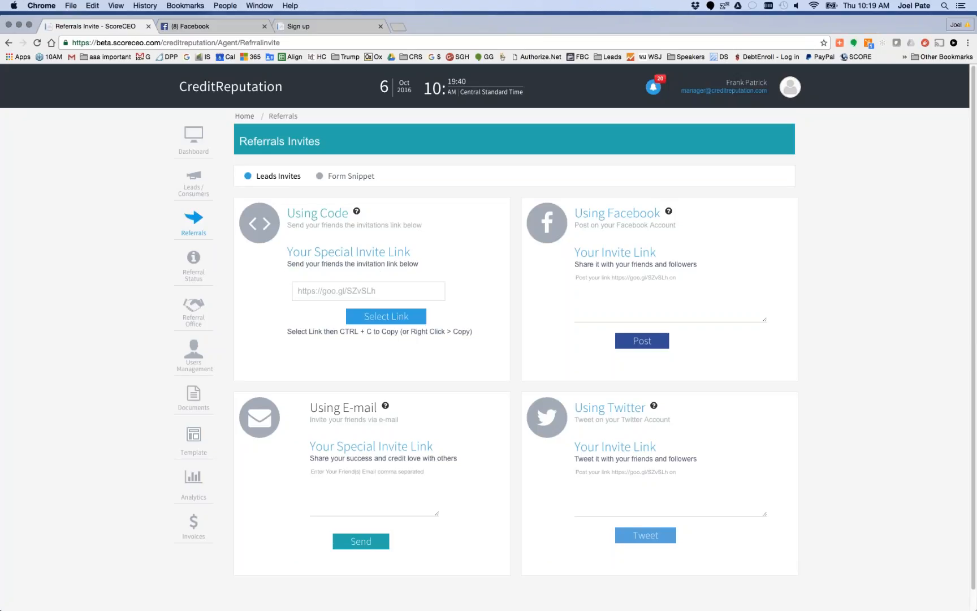
Copy the affiliate's special invite link from the Referrals page in Safari and open it in a new Chrome tab
key(super+Tab)
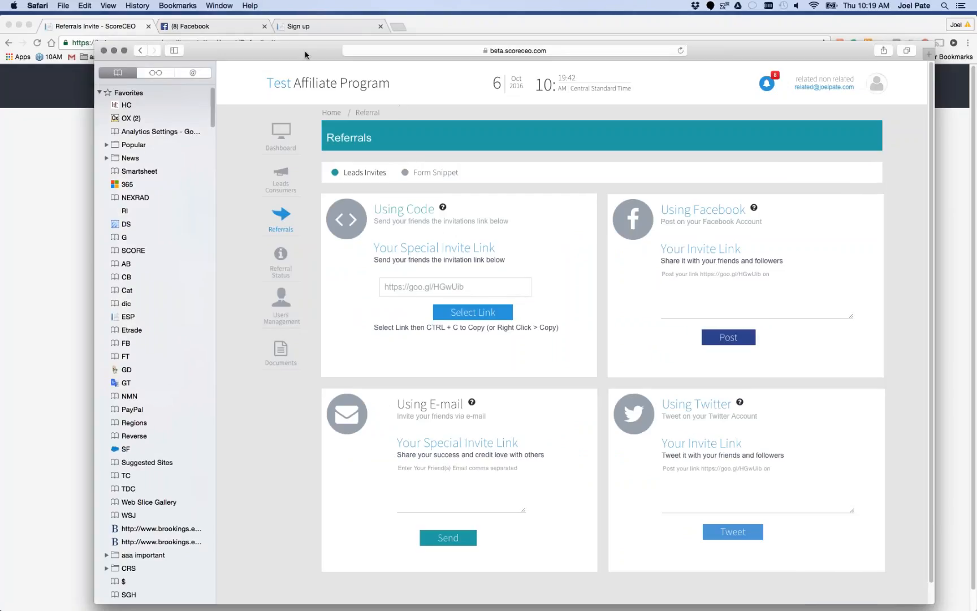
drag(307, 54, 261, 46)
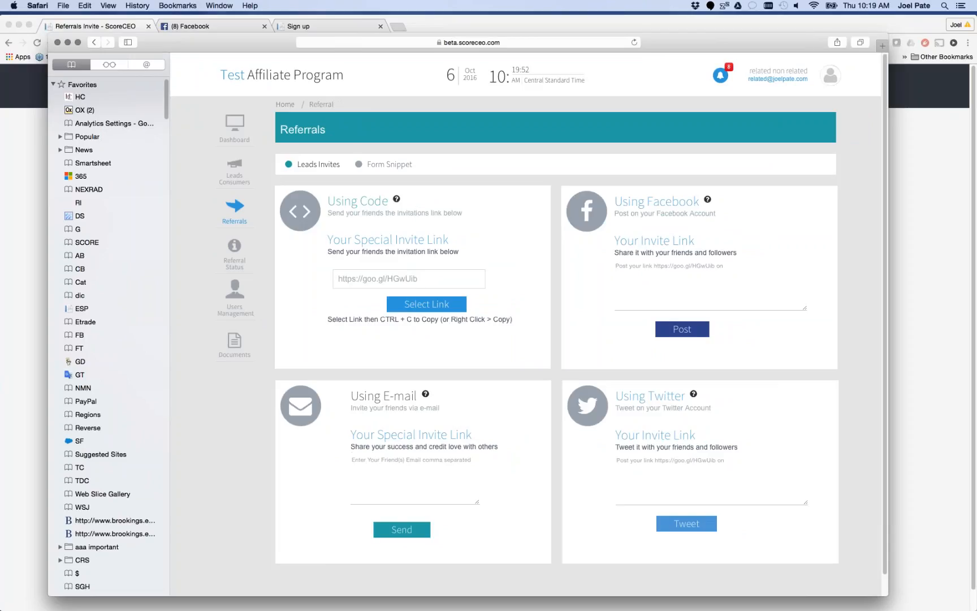
click(427, 306)
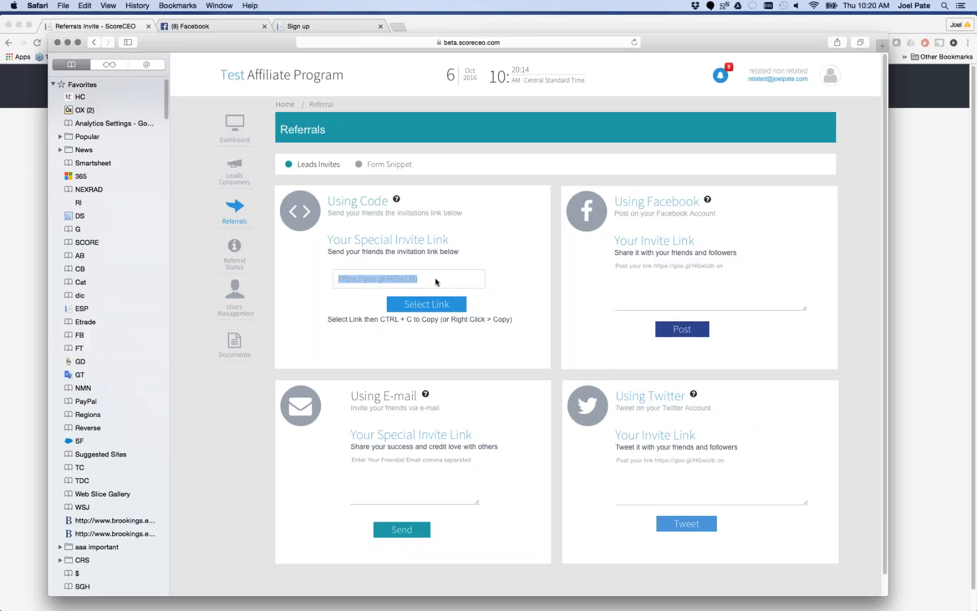
key(super+c)
click(399, 27)
click(399, 26)
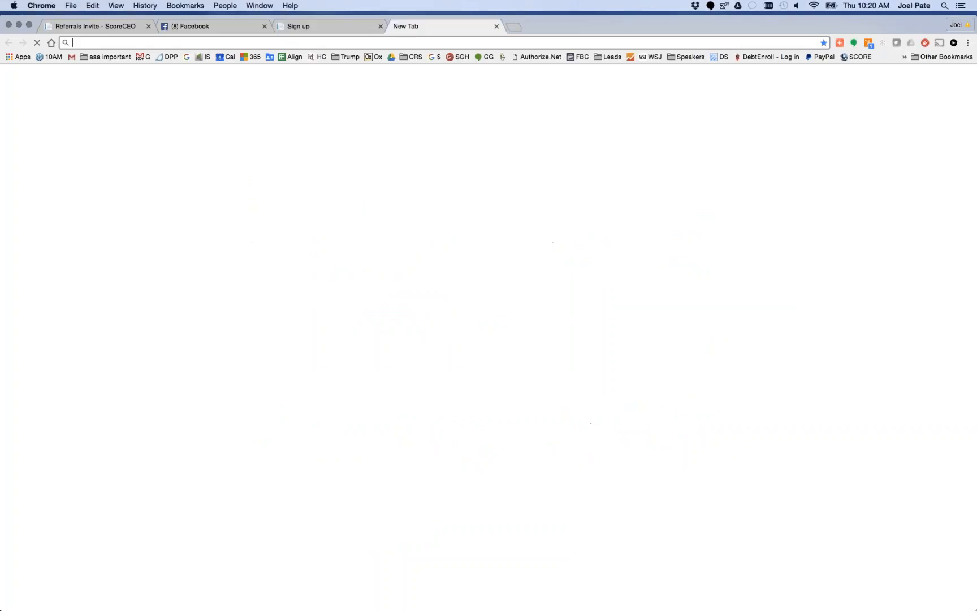
key(super+v)
key(Return)
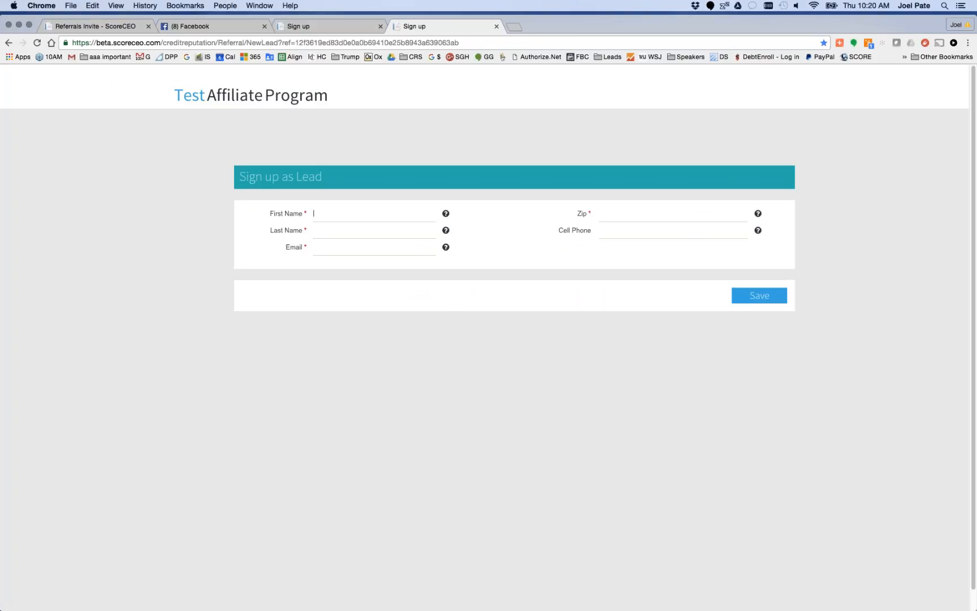
Enter the new lead's first name, last name and e-mail in the Sign up as Lead form
click(359, 211)
key(Tab)
key(Tab)
Enter the lead's ZIP code and cell phone number, and save the sign-up form
key(Tab)
text(36606)
key(Tab)
click(767, 299)
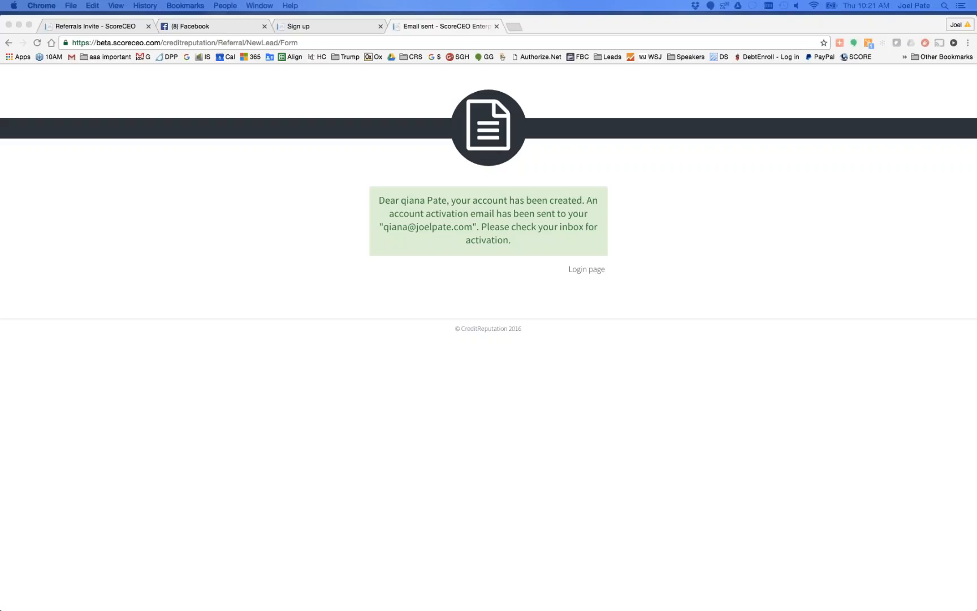
Review the CreditReputation welcome message in Mail and copy its Click Here account activation link
drag(0, 67, 393, 92)
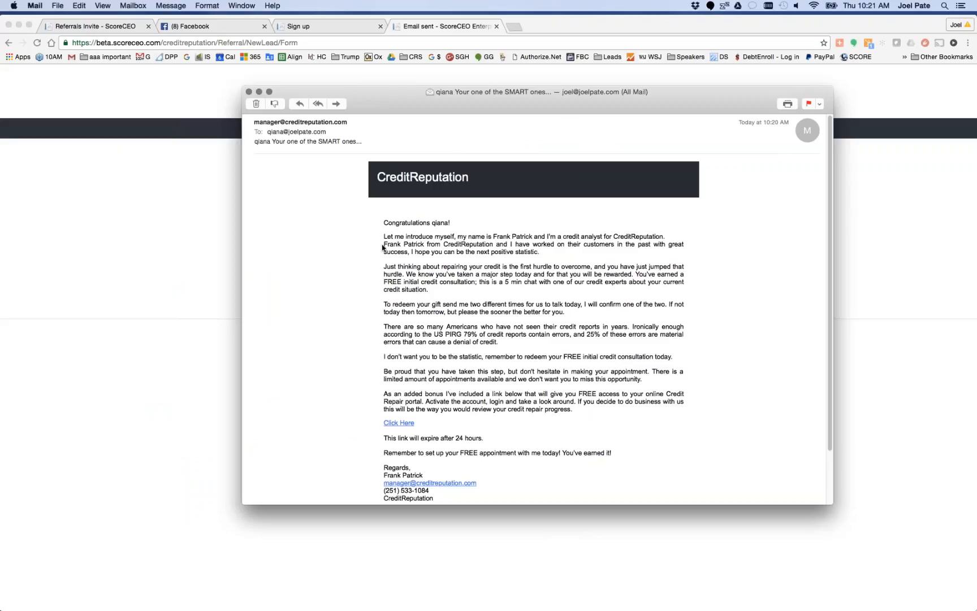
drag(383, 247, 425, 240)
drag(444, 244, 494, 242)
right_click(398, 425)
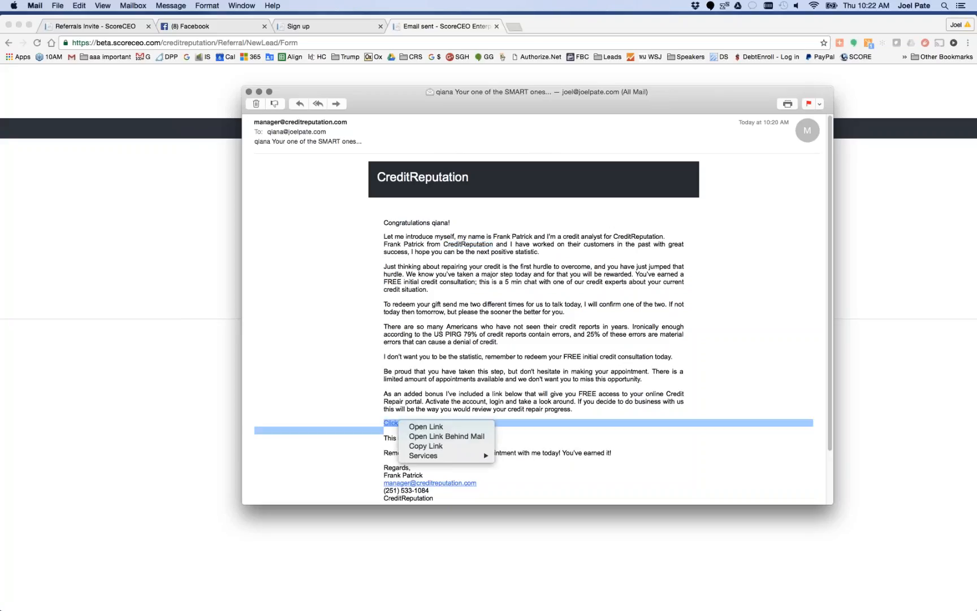
click(426, 446)
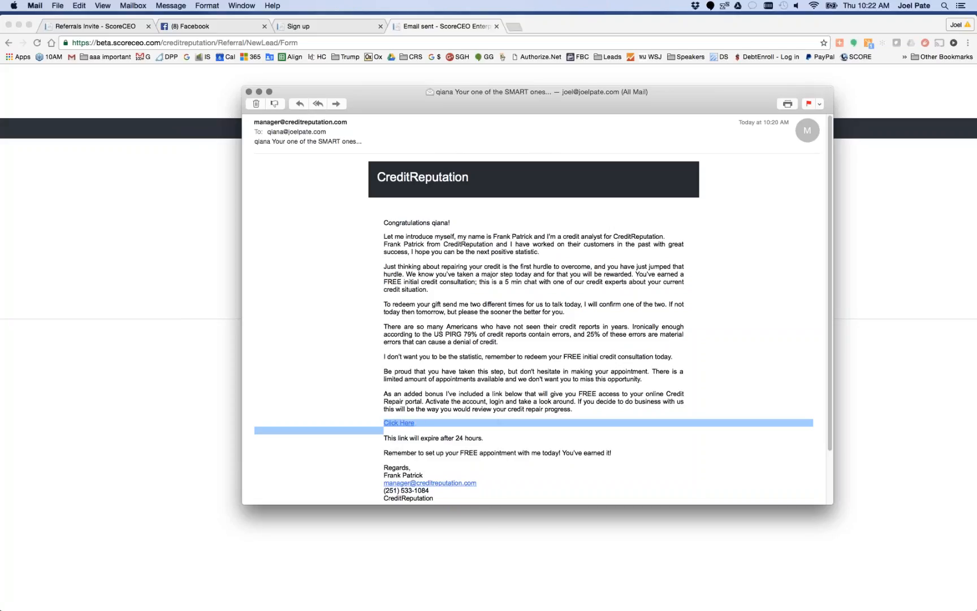
Sign the affiliate out of the portal in Safari and open the copied account activation link there
key(super+Tab)
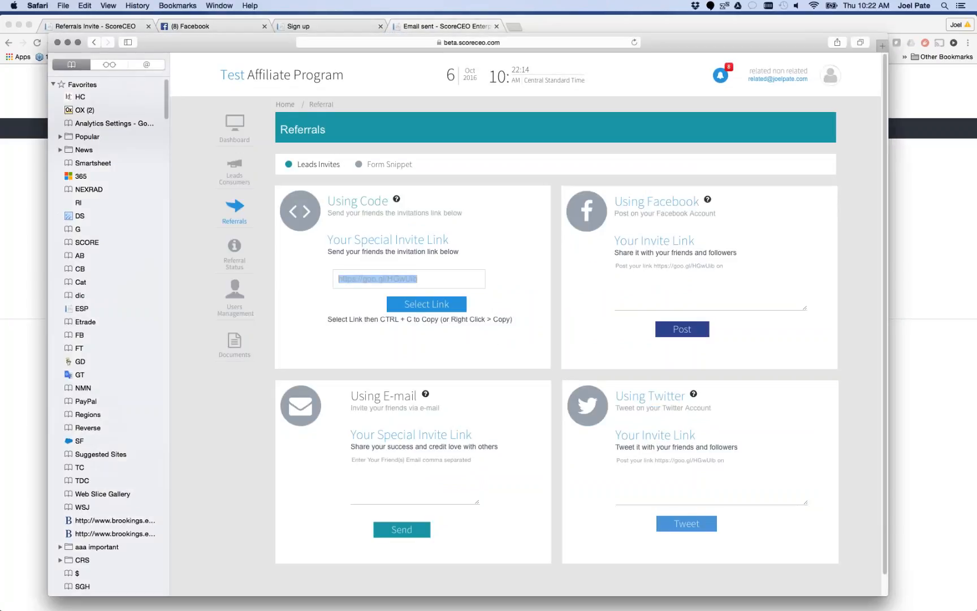
click(830, 74)
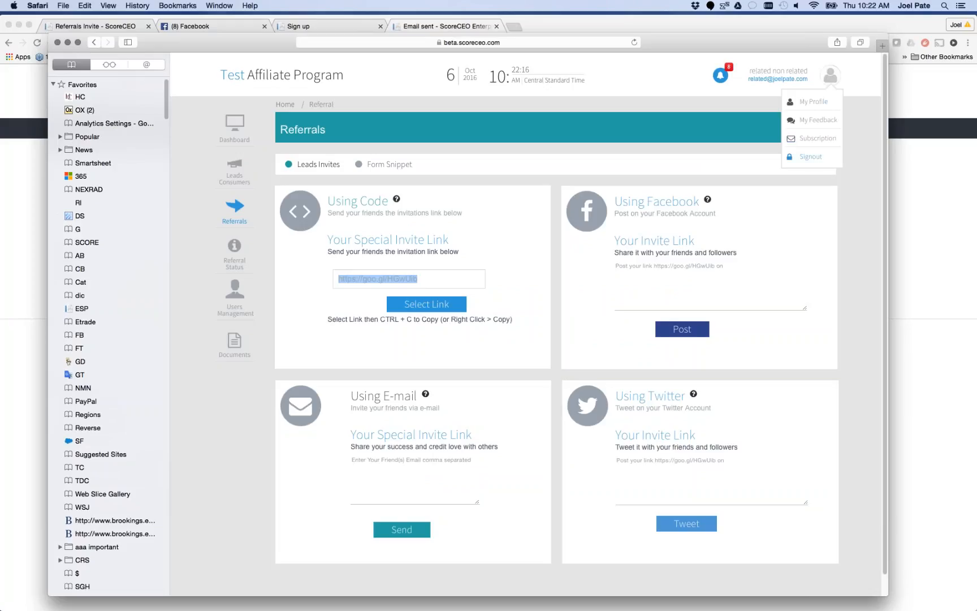
click(811, 156)
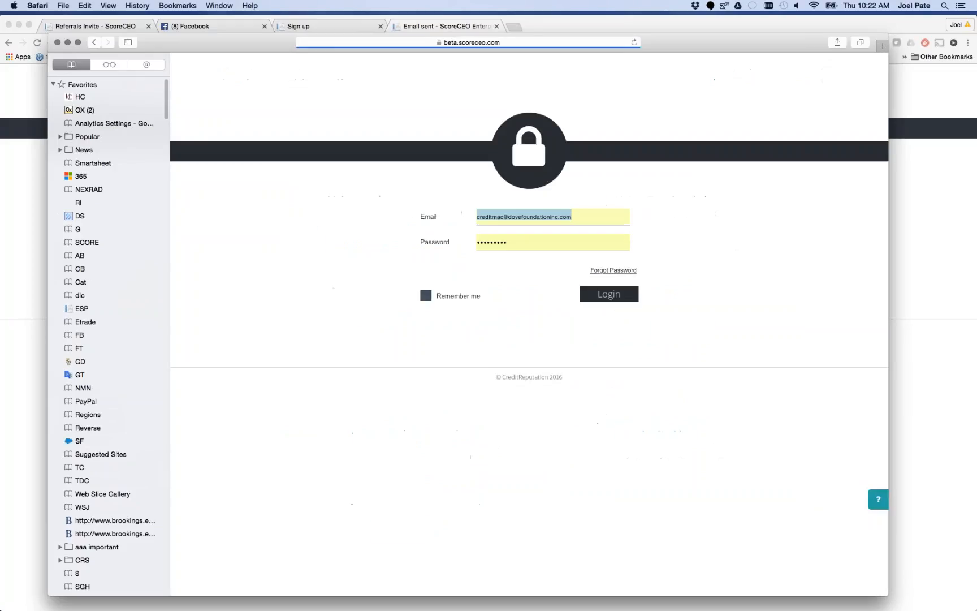
click(516, 43)
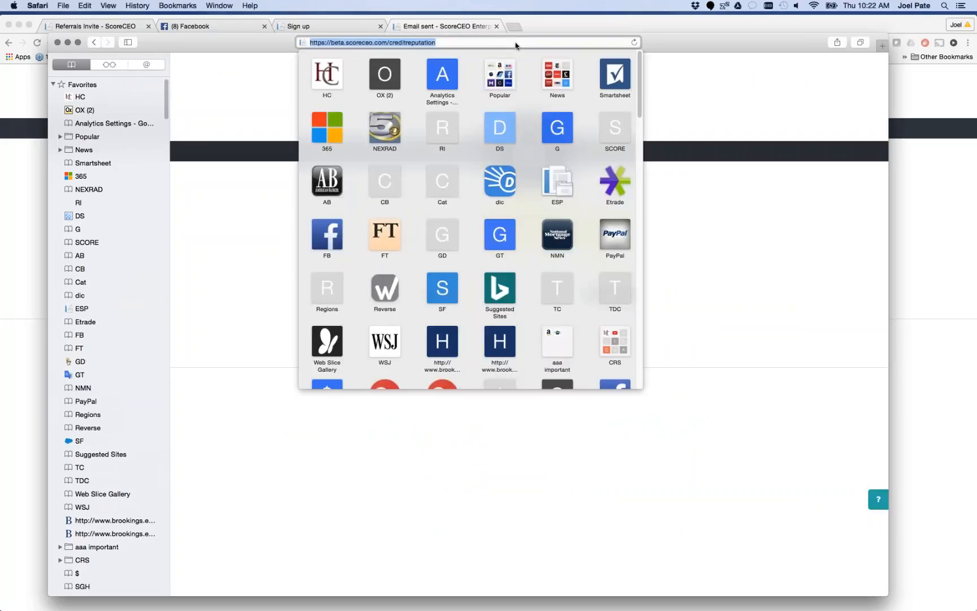
key(super+v)
key(Return)
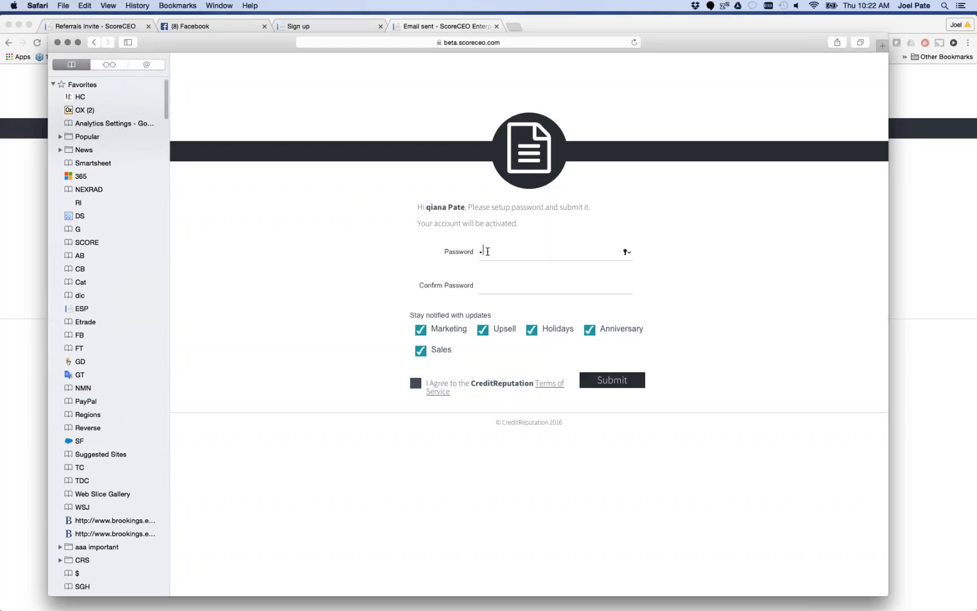
Enter the new account password and repeat it in the confirmation field
text(••••••••)
key(BackSpace)
key(BackSpace)
key(BackSpace)
key(BackSpace)
key(BackSpace)
key(BackSpace)
key(BackSpace)
key(BackSpace)
key(BackSpace)
text(•••••••••)
key(BackSpace)
key(BackSpace)
key(BackSpace)
key(BackSpace)
key(BackSpace)
key(BackSpace)
key(BackSpace)
key(BackSpace)
text(•••••••••)
key(Tab)
text(•••••••••)
Agree to the Terms of Service, submit the account activation, and decline saving the password in the browser
click(416, 383)
click(601, 383)
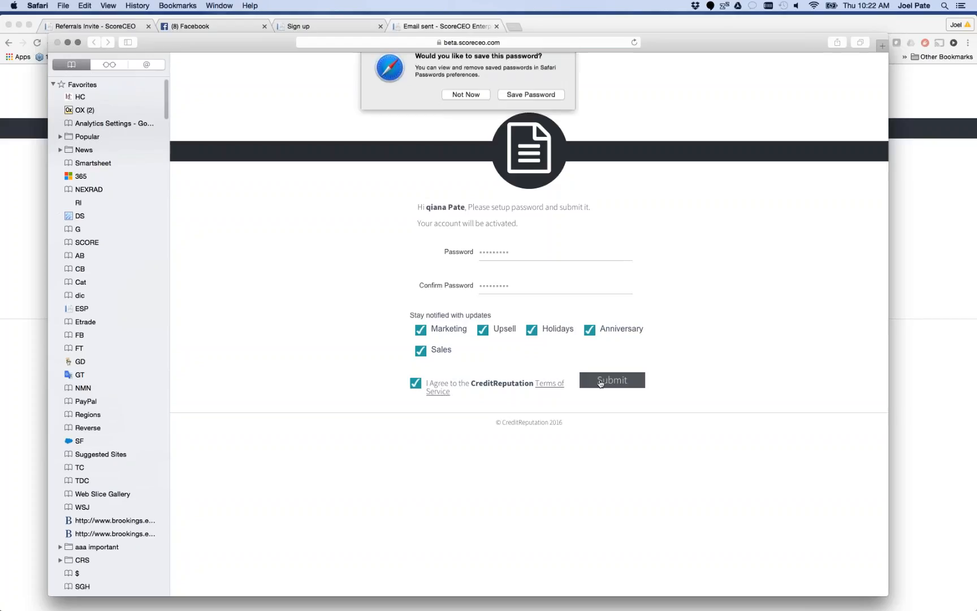
click(470, 105)
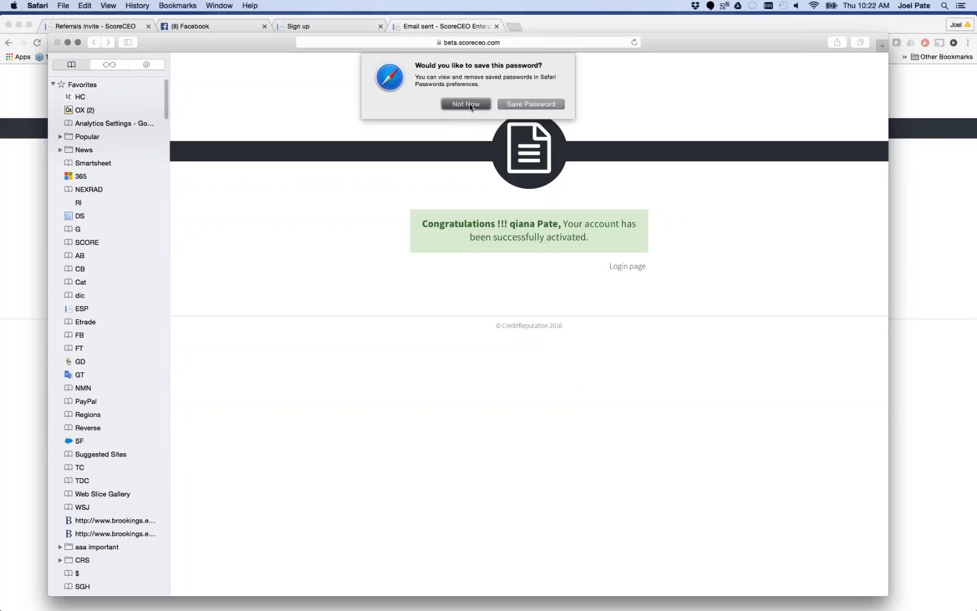
Go to the login page and replace the prefilled address with the new lead's e-mail
click(627, 266)
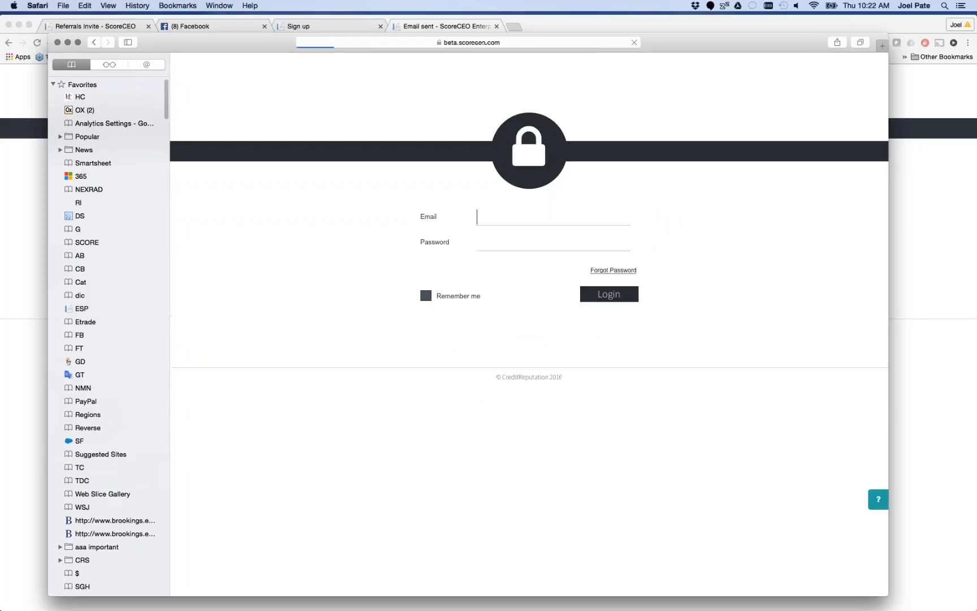
drag(575, 219, 455, 221)
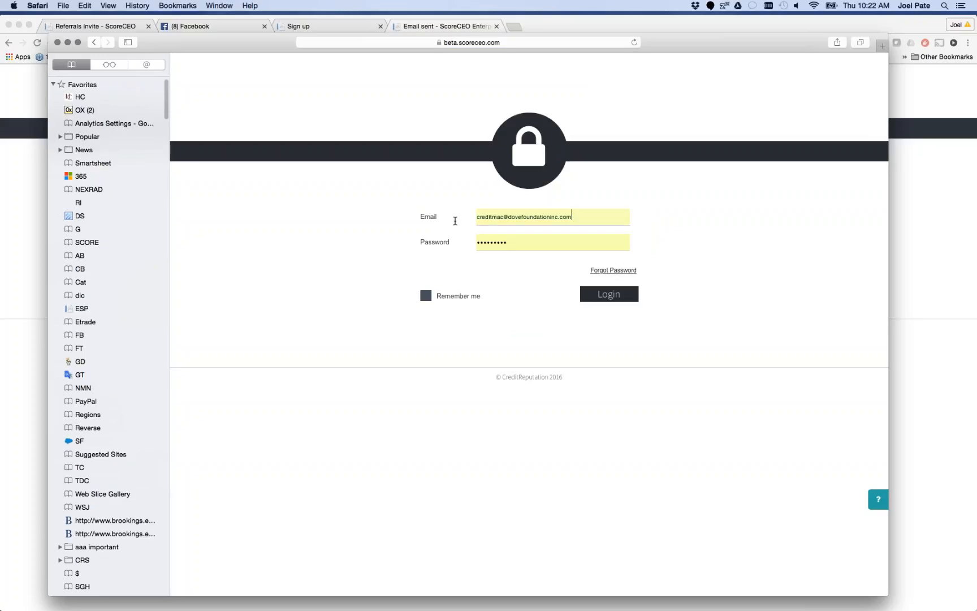
key(BackSpace)
key(BackSpace)
key(BackSpace)
key(BackSpace)
key(BackSpace)
key(BackSpace)
key(BackSpace)
key(BackSpace)
key(BackSpace)
key(BackSpace)
key(BackSpace)
key(BackSpace)
key(BackSpace)
key(BackSpace)
key(BackSpace)
key(BackSpace)
key(BackSpace)
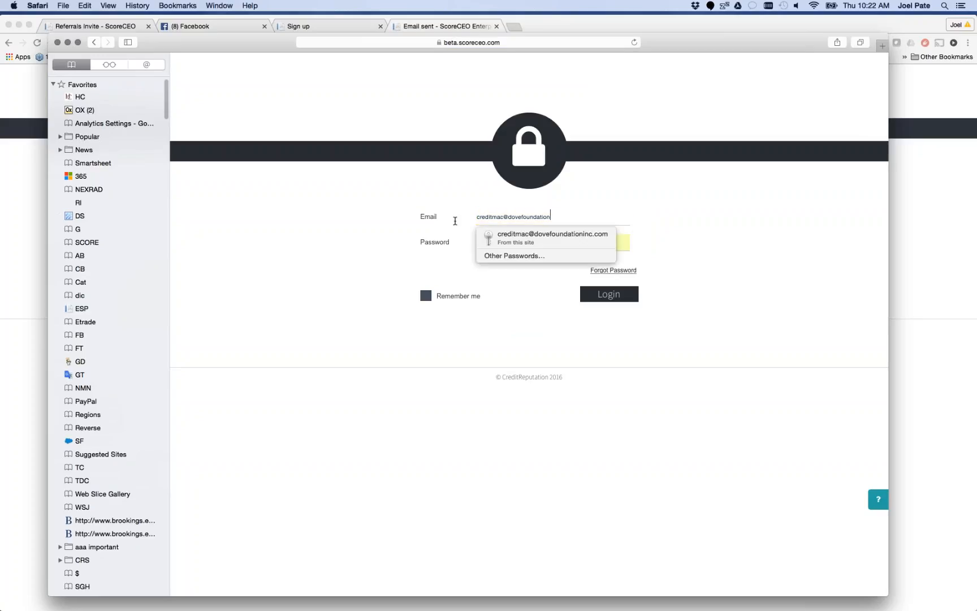
key(BackSpace)
key(BackSpace)
key(BackSpace)
key(BackSpace)
key(BackSpace)
key(BackSpace)
key(BackSpace)
key(BackSpace)
key(BackSpace)
key(BackSpace)
key(BackSpace)
key(BackSpace)
key(BackSpace)
key(BackSpace)
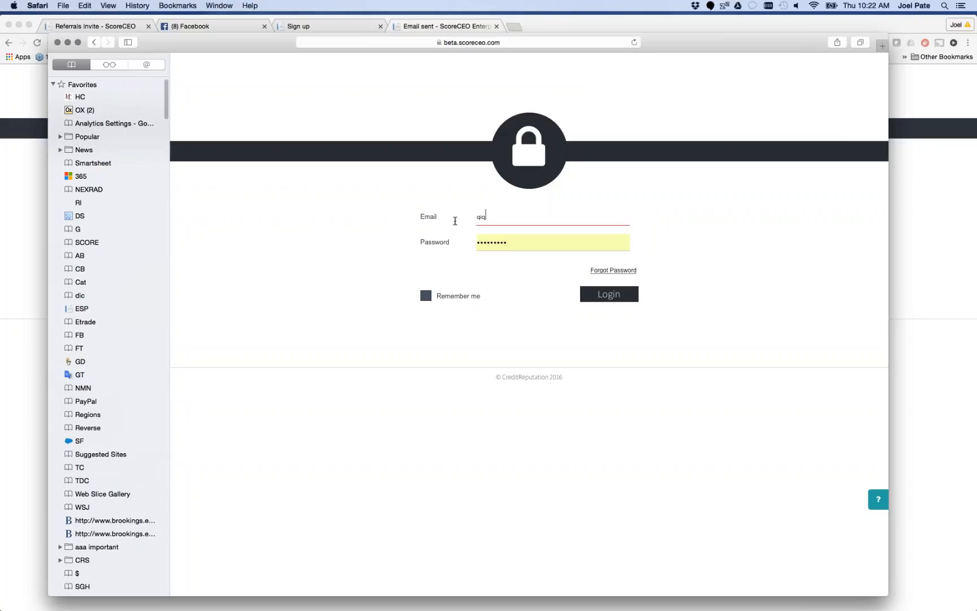
Enter the lead's account password, log in, and decline saving the password in the browser
key(Tab)
key(BackSpace)
text(•••••••)
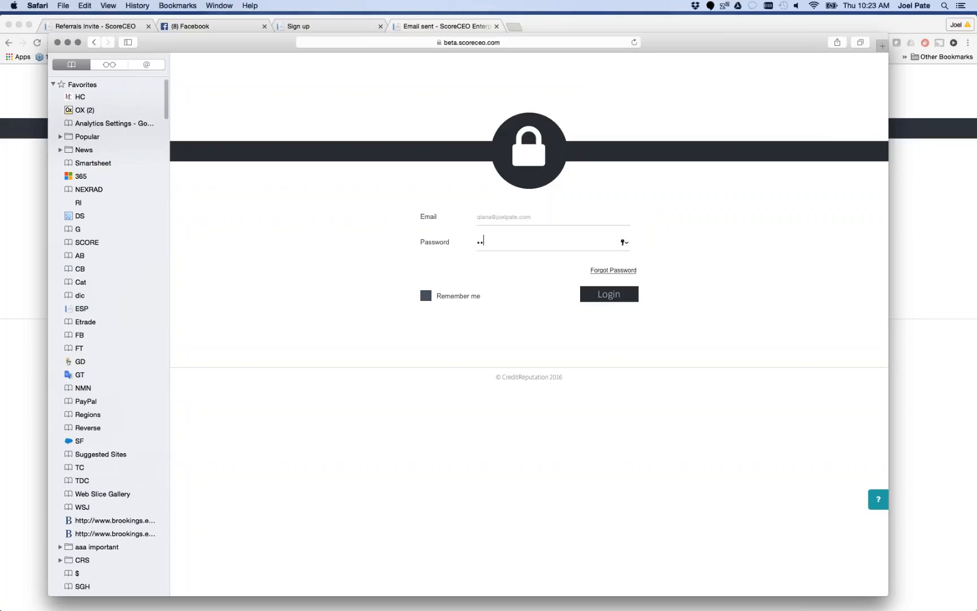
text(••)
key(Return)
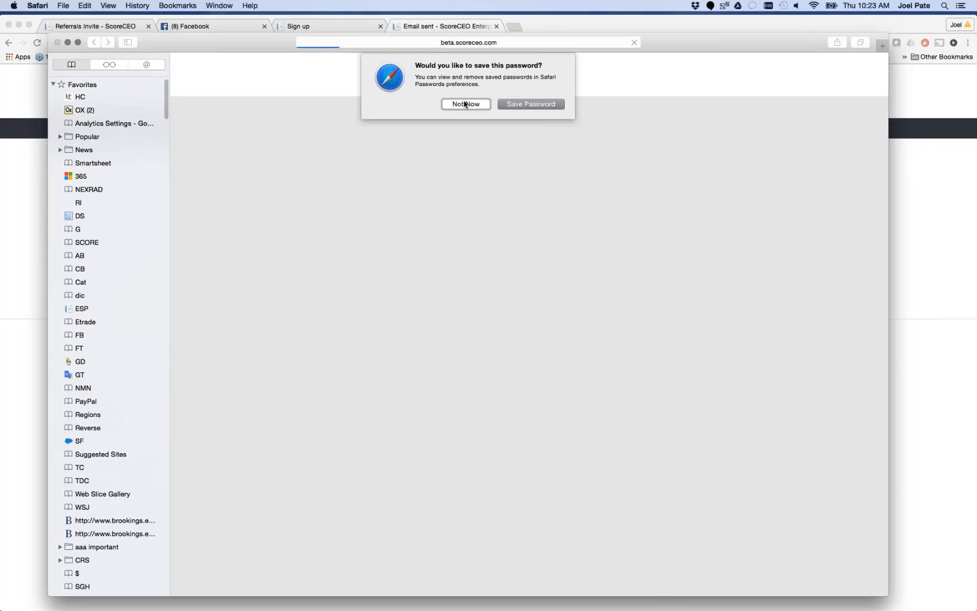
click(466, 104)
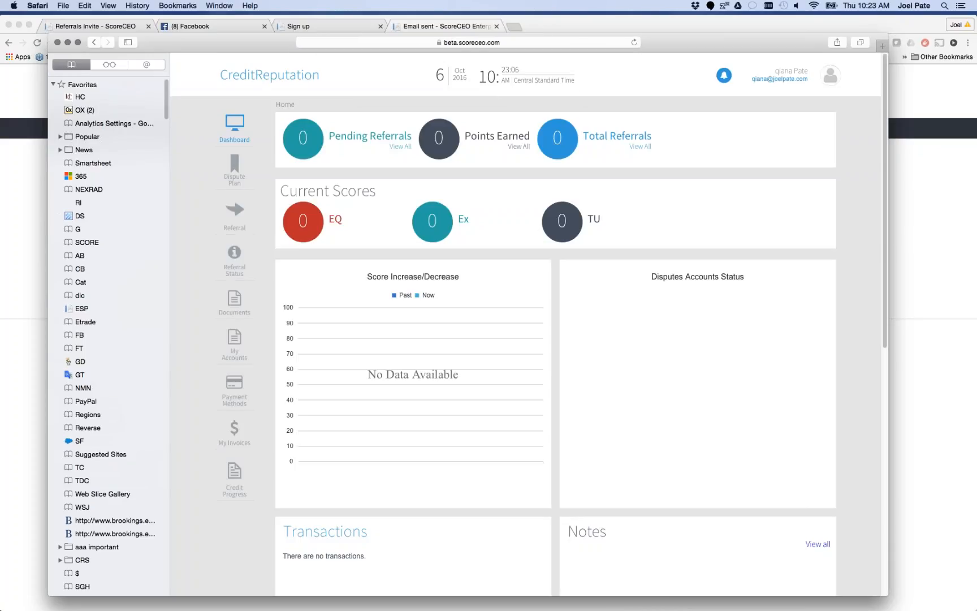
Widen the browser window and view the lead's dashboard, Referrals invites and Referral Status pages
drag(904, 238, 968, 237)
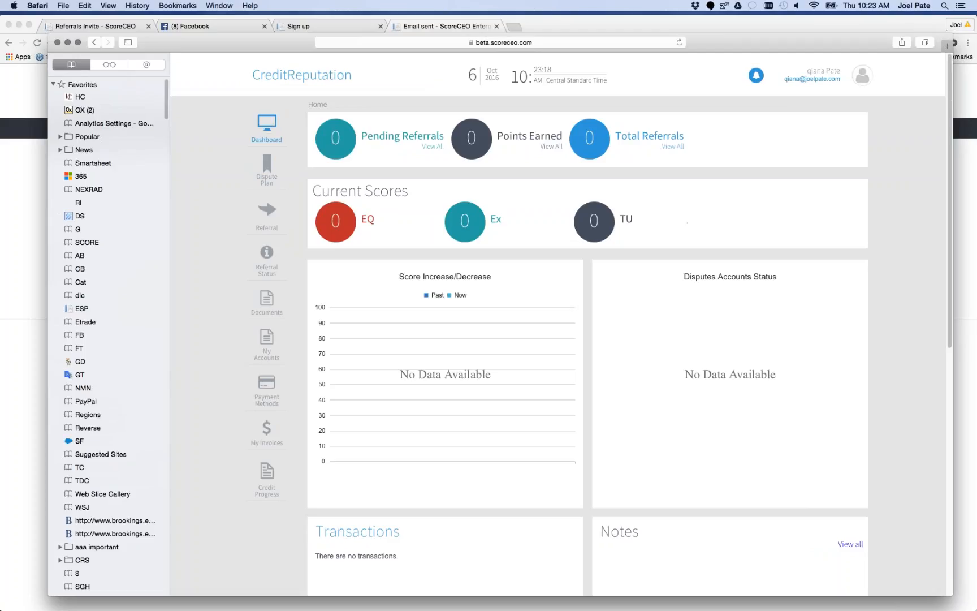
click(275, 207)
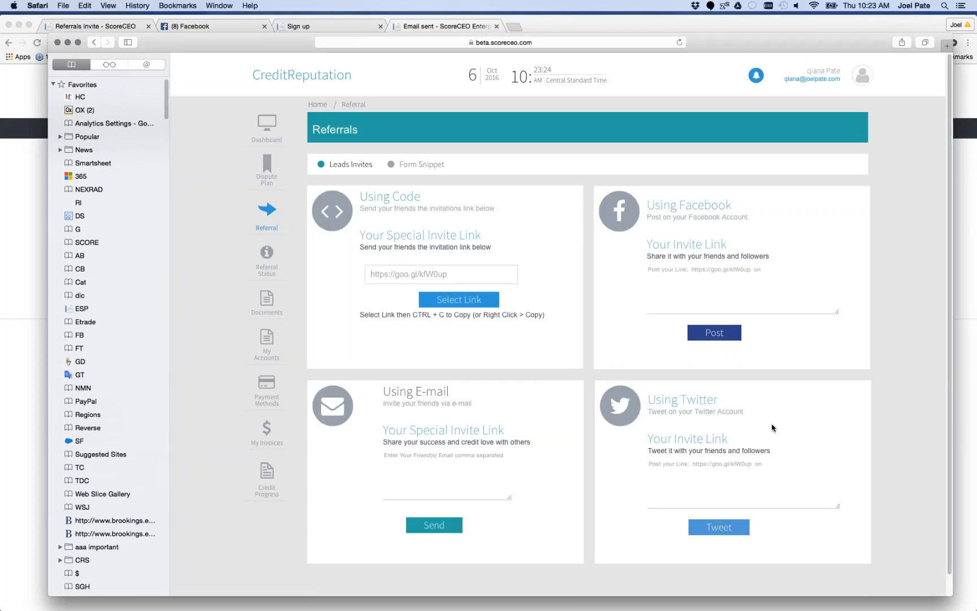
click(267, 259)
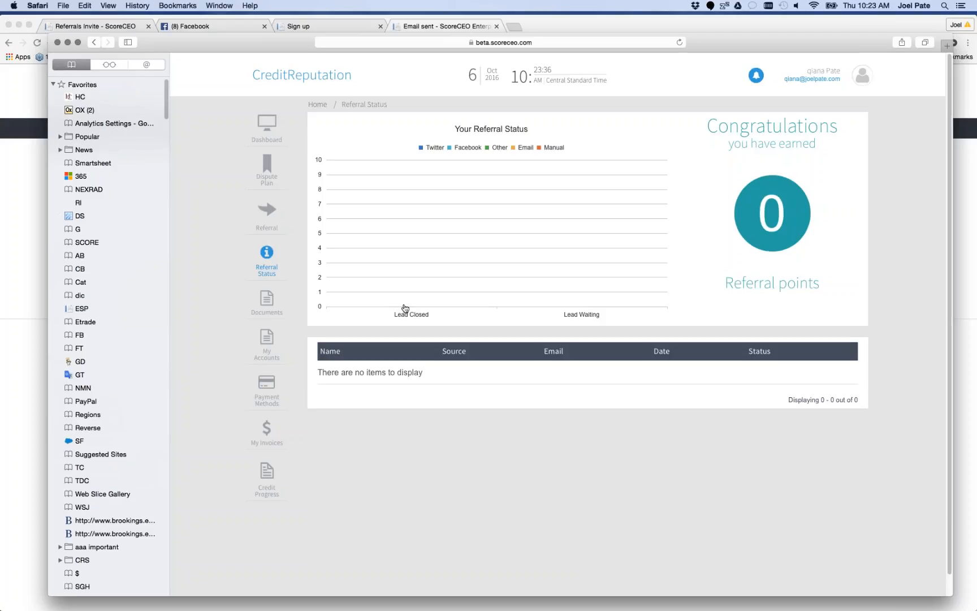
Attach Social Security Card.pdf from ScoreCEO Demo Docs as a new document on the Documents page and try to save it
click(267, 300)
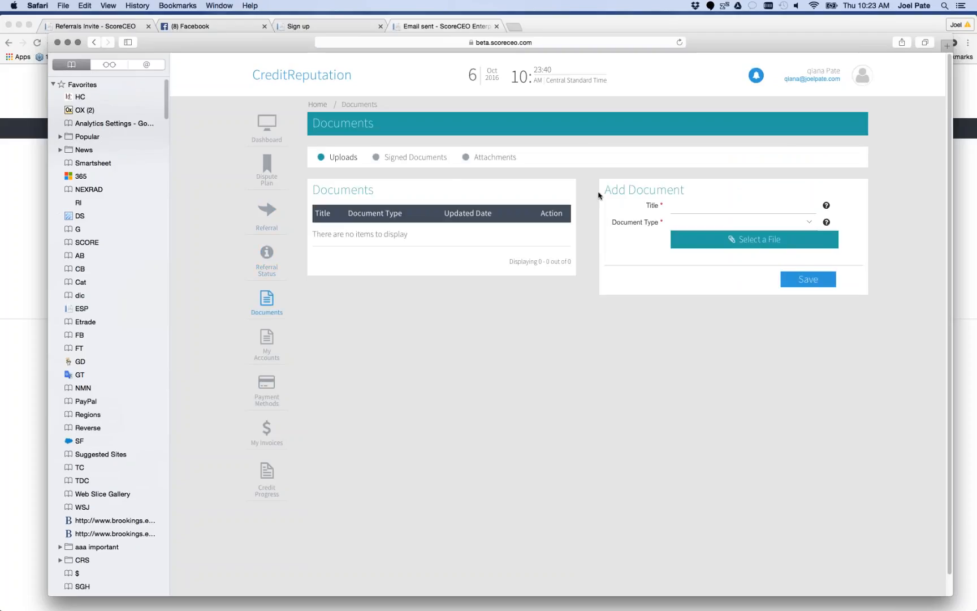
click(775, 240)
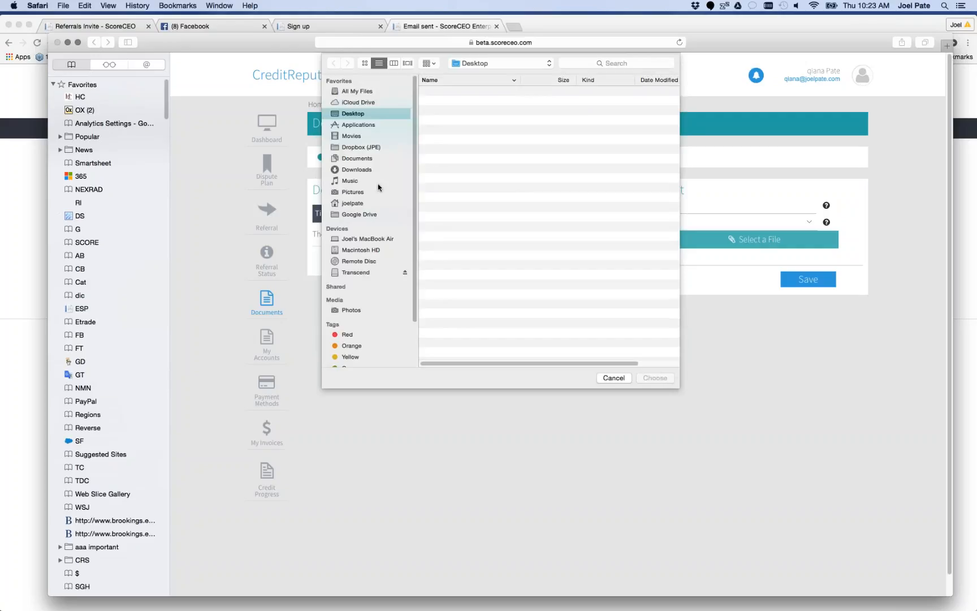
click(497, 102)
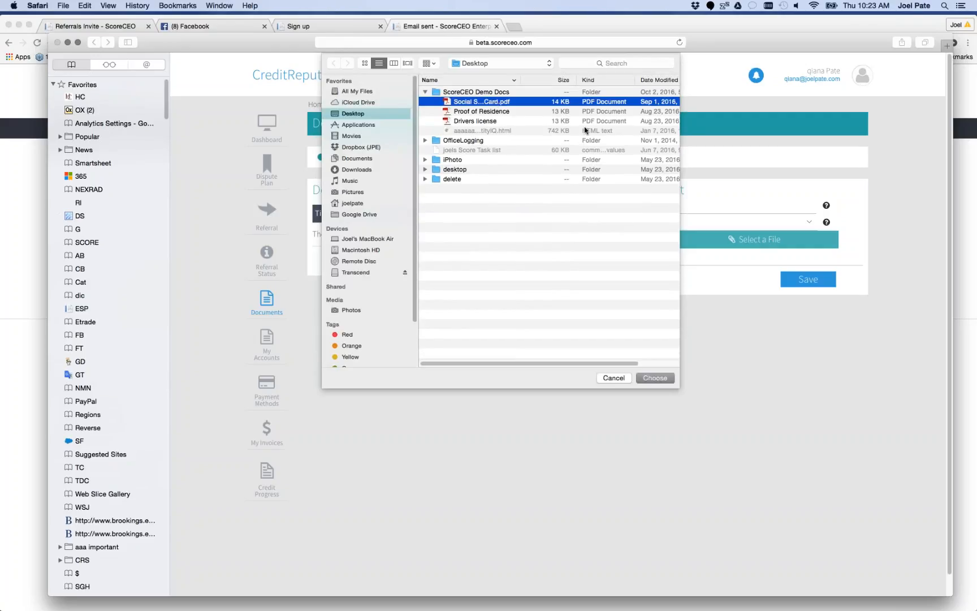
click(656, 379)
click(818, 278)
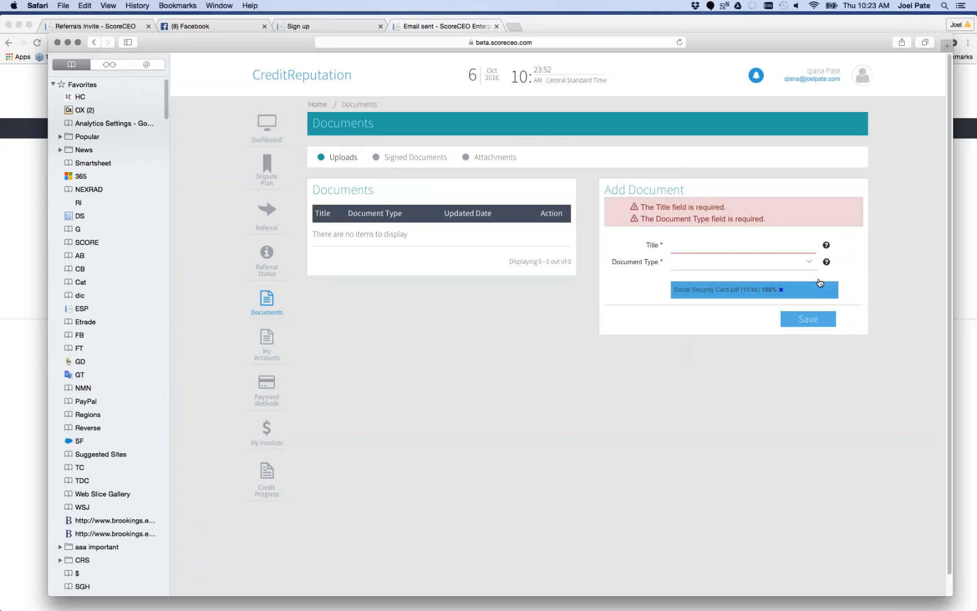
Title the document with the lead's first name plus "poi", set its type to Proof of Identity, and save it
click(701, 241)
text(q)
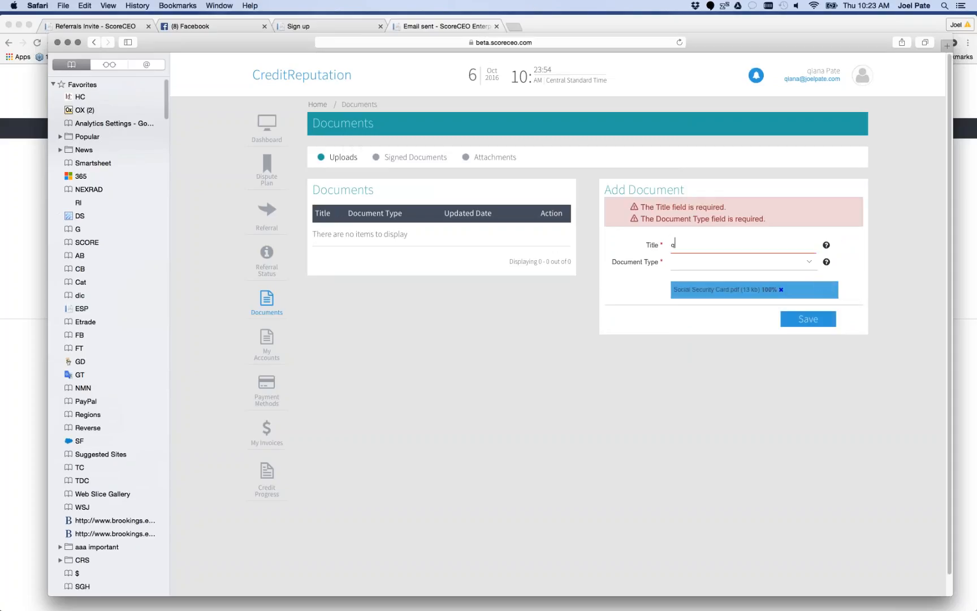
text(iana pot)
key(Tab)
click(810, 263)
click(755, 275)
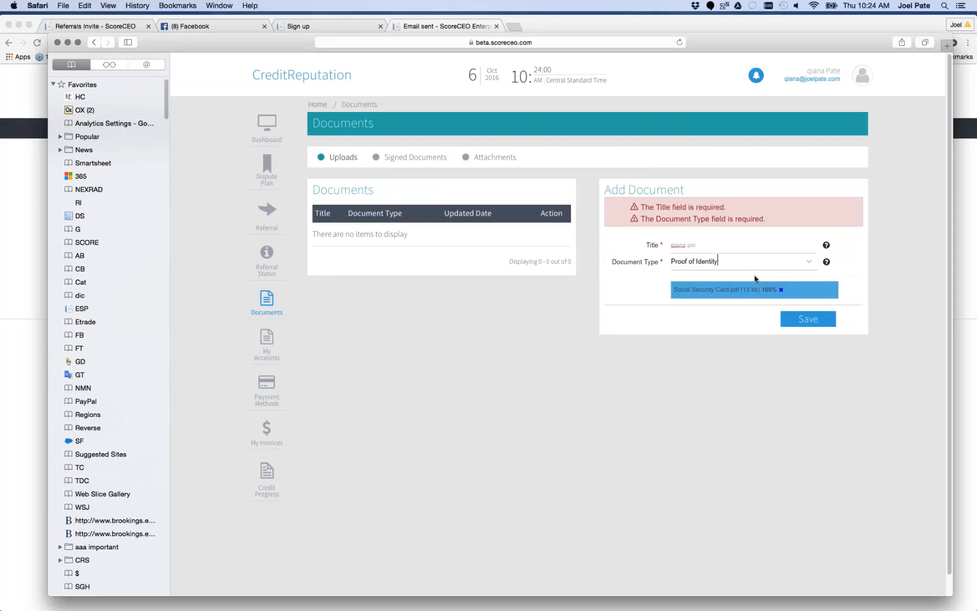
click(806, 319)
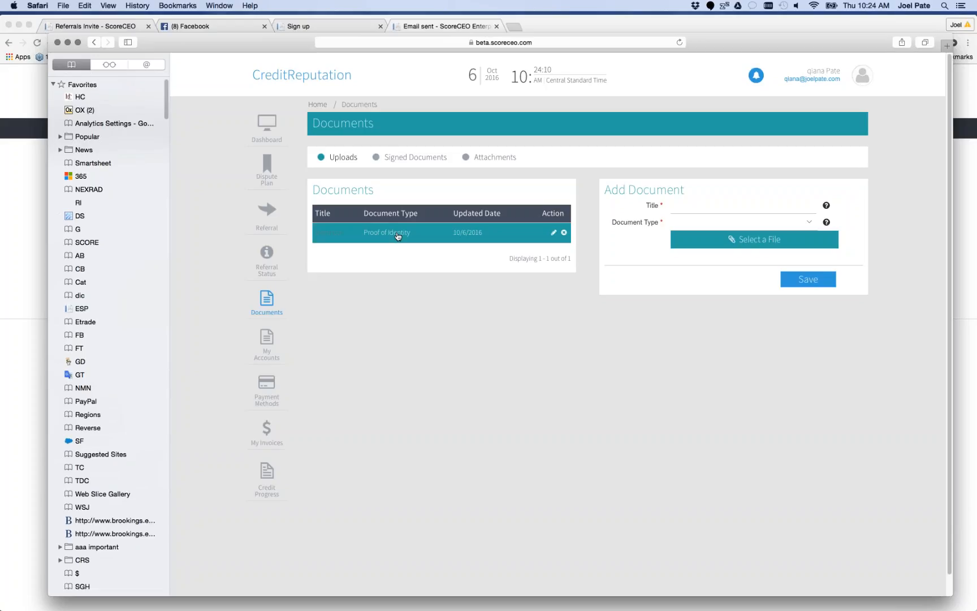
Review the available document types in the Add Document form without choosing one
click(810, 224)
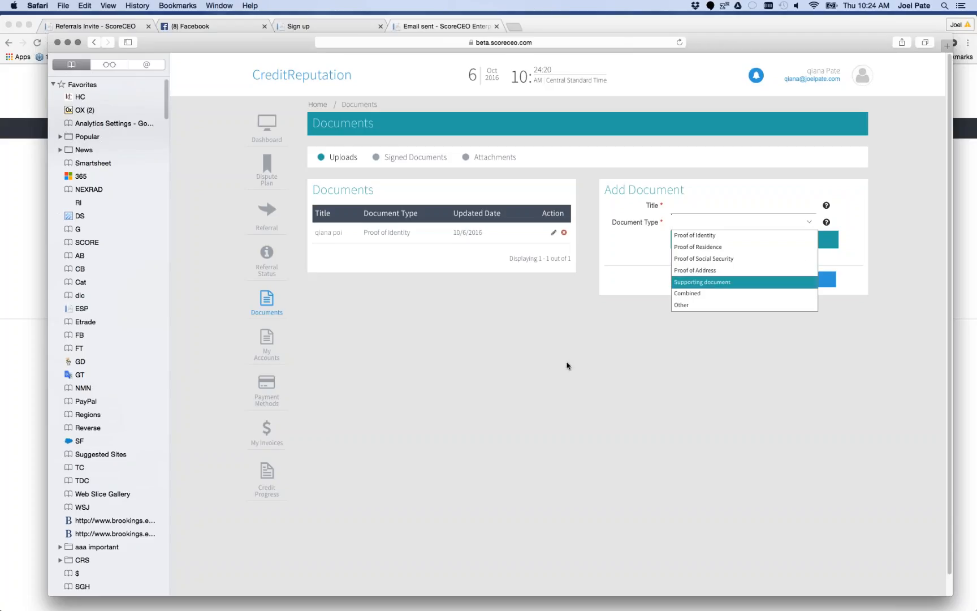
click(521, 414)
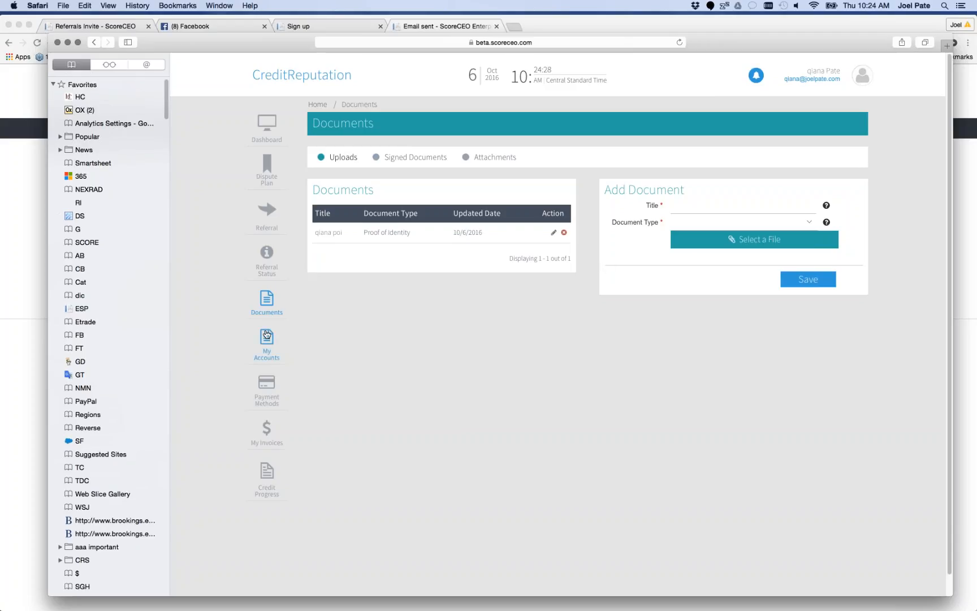
View the lead's My Accounts and Payment Methods pages in the portal
click(268, 342)
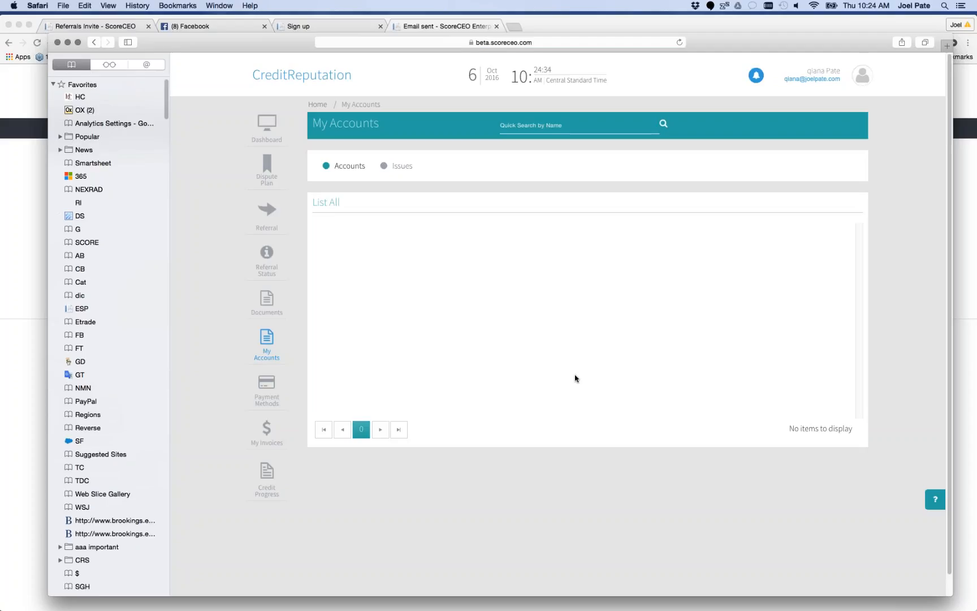
click(266, 385)
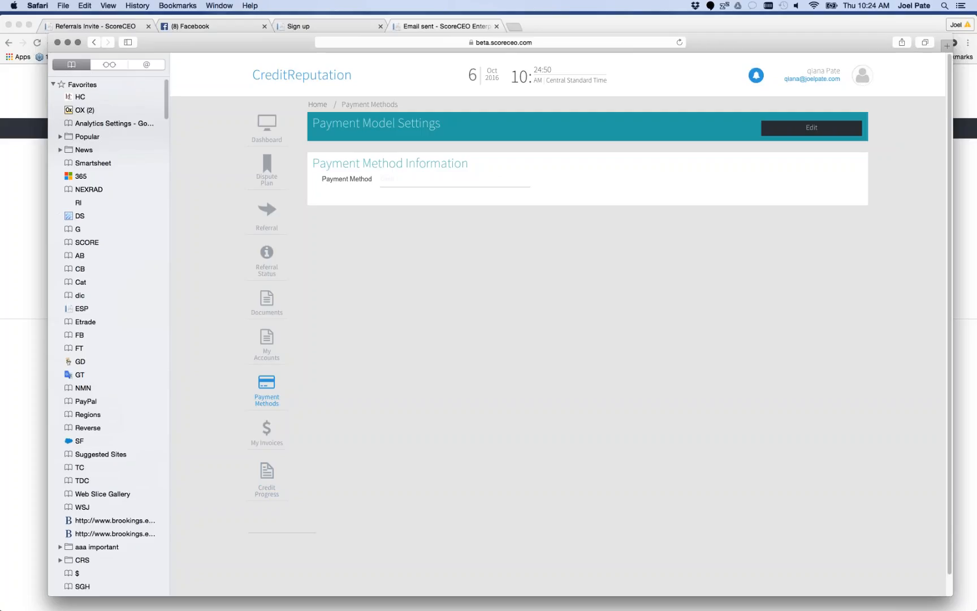
Sign out of the lead's portal, then close its browser window and the invitation email
click(863, 75)
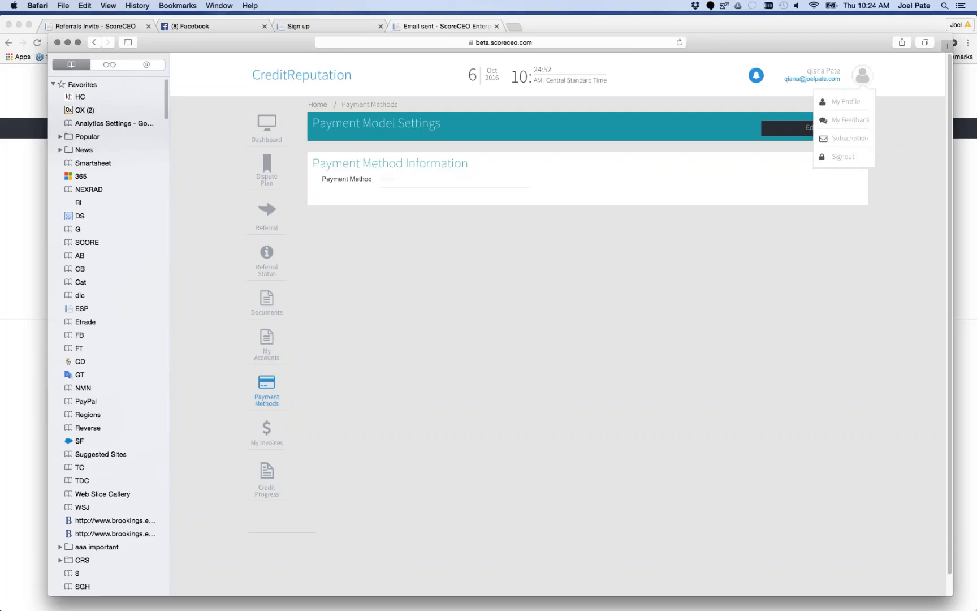
click(843, 158)
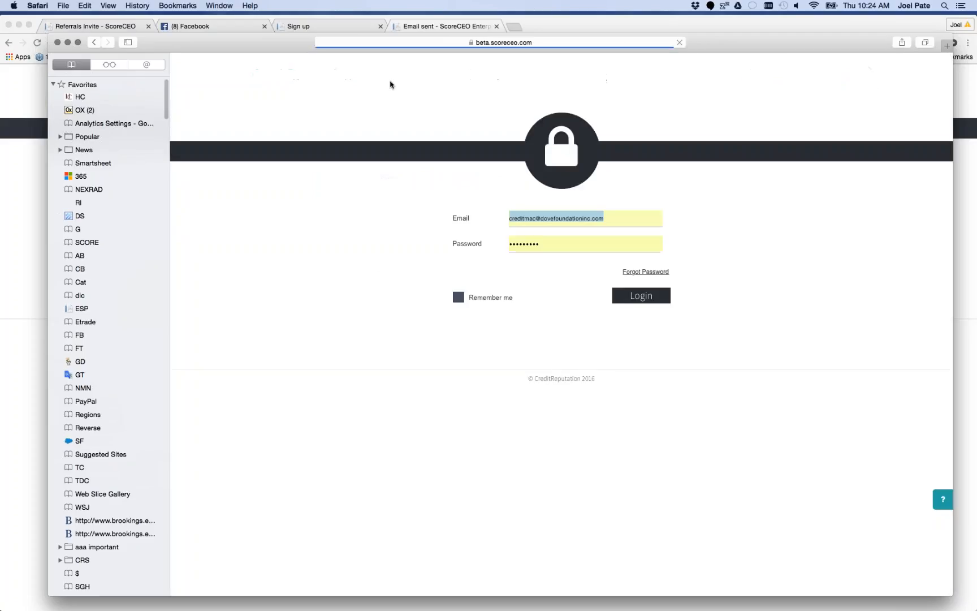
click(57, 42)
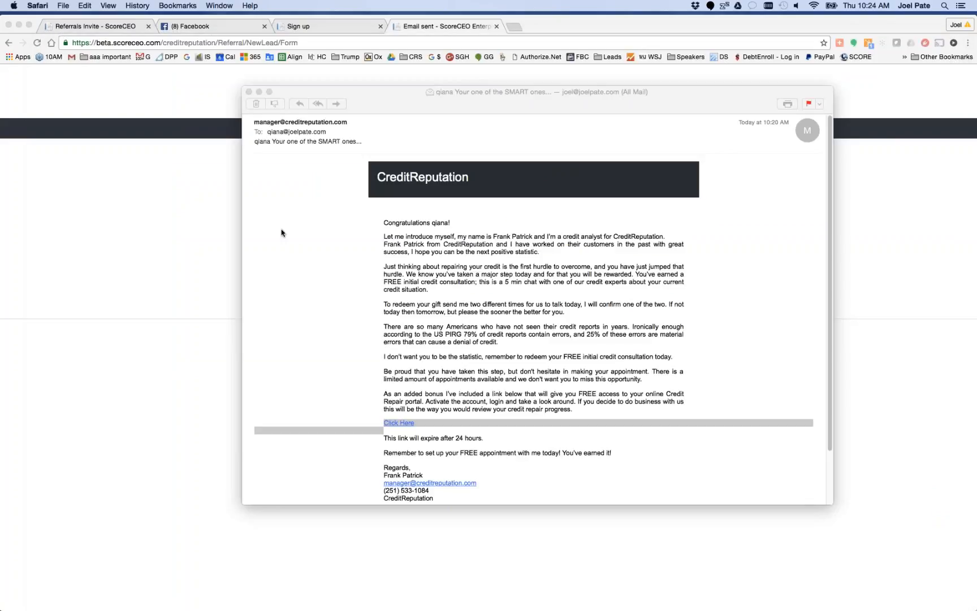
click(248, 91)
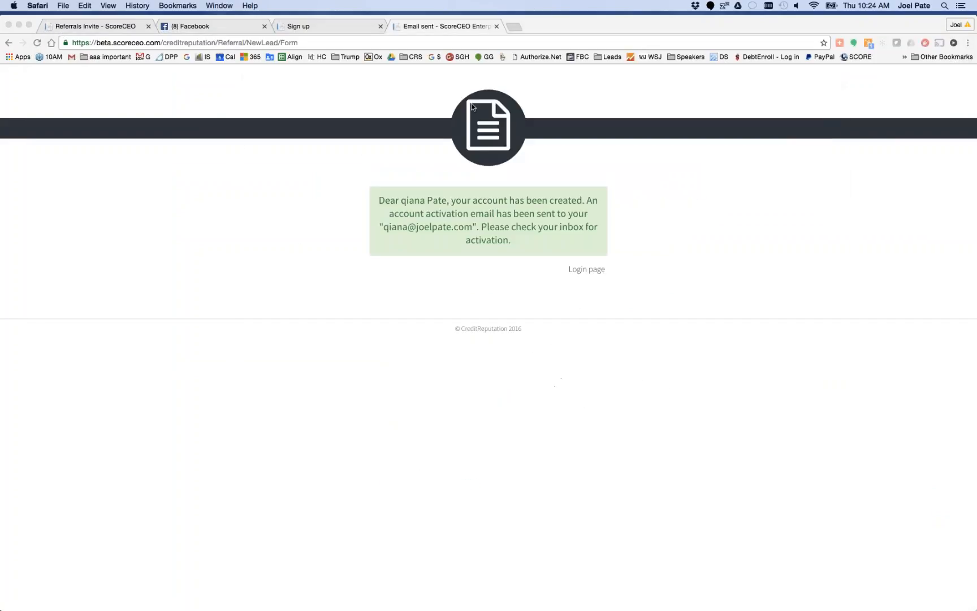
Open the manager's Leads list from the Referrals Invites page and check the new lead's Agent and Sales Person entries
click(109, 27)
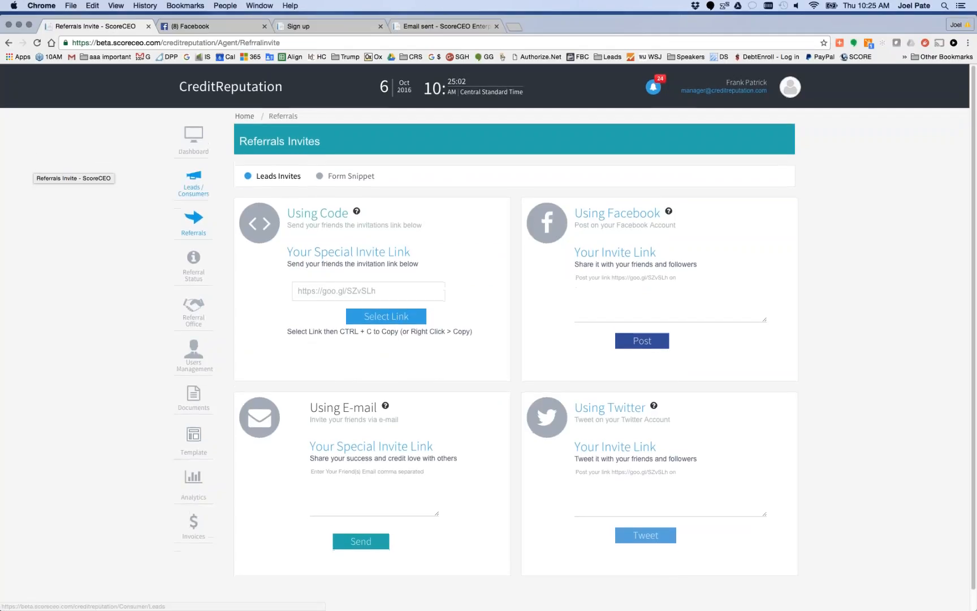
click(194, 187)
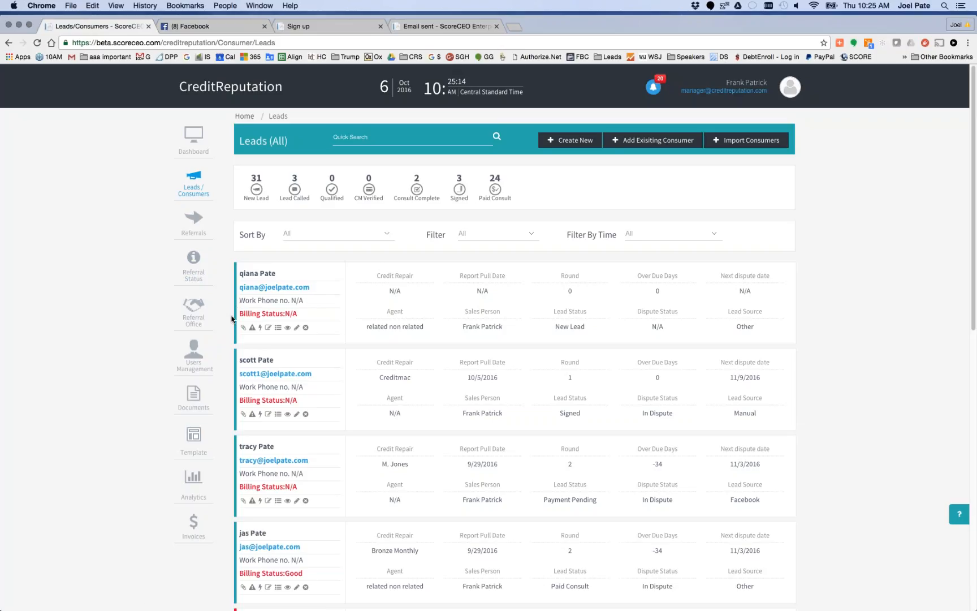
scroll(231, 318, down, 5)
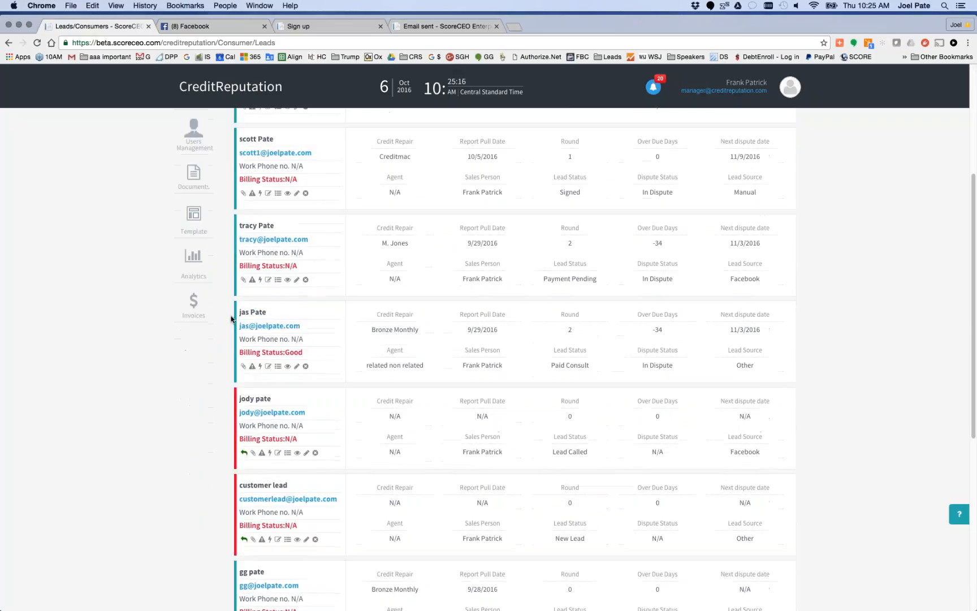
scroll(295, 432, up, 3)
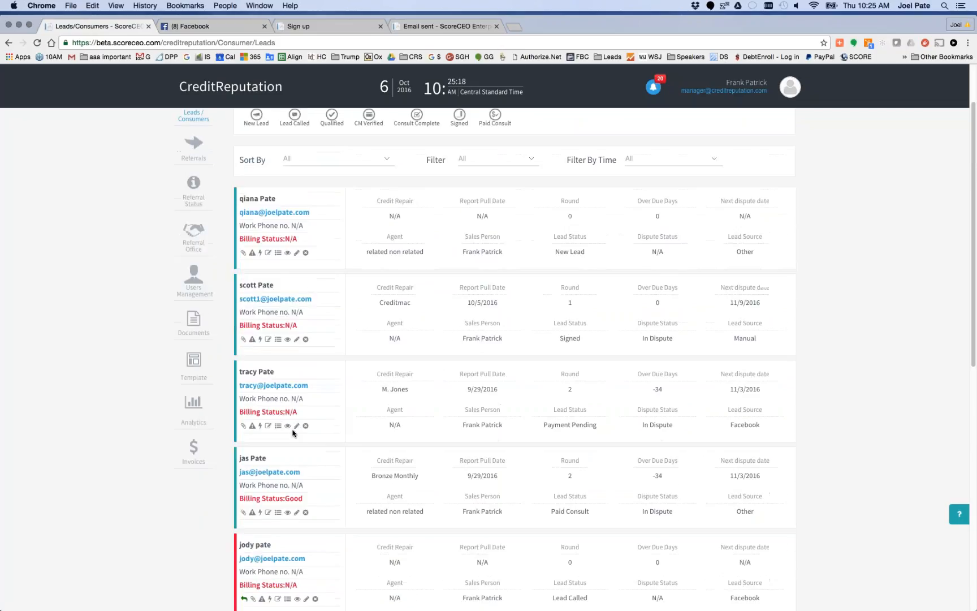
drag(423, 257, 370, 251)
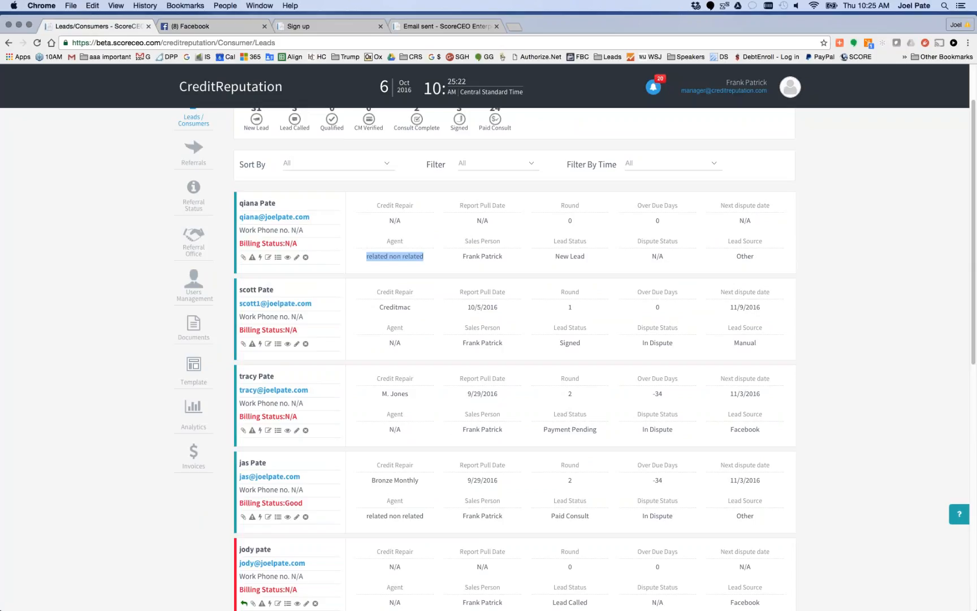
drag(503, 256, 461, 254)
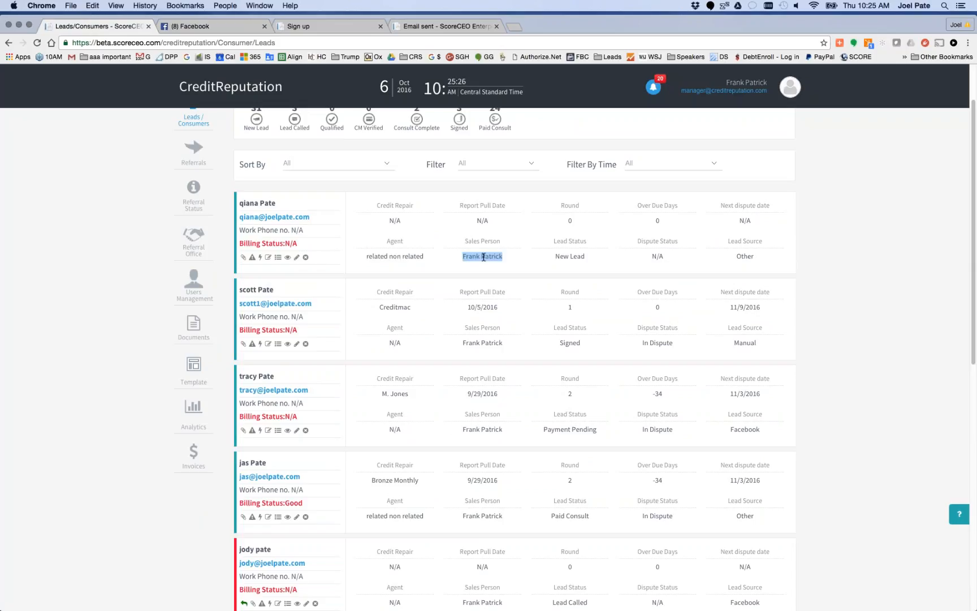
drag(424, 256, 365, 257)
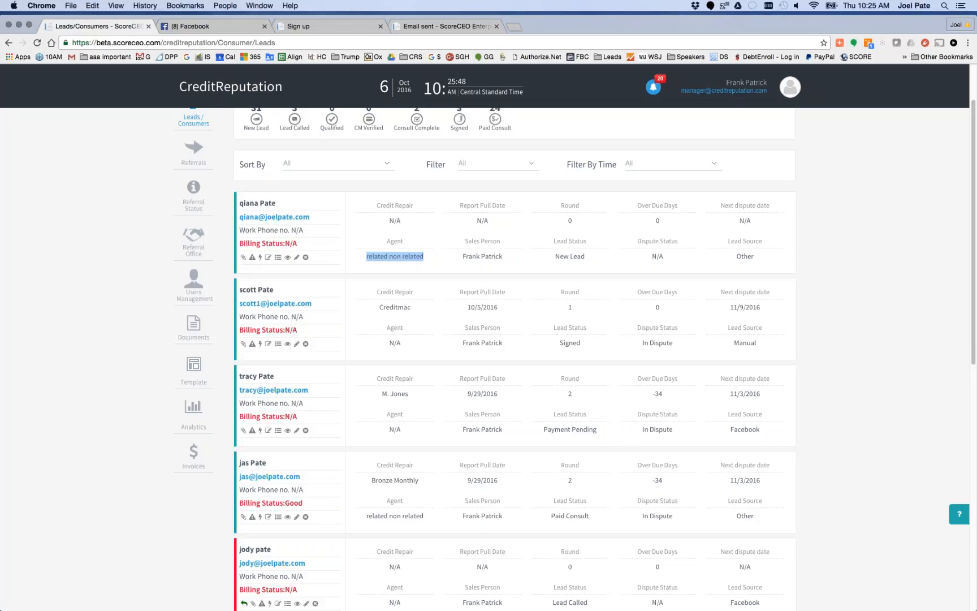
Open the new lead's details page and review its workflow stages from New Lead to Contract Signature
click(261, 205)
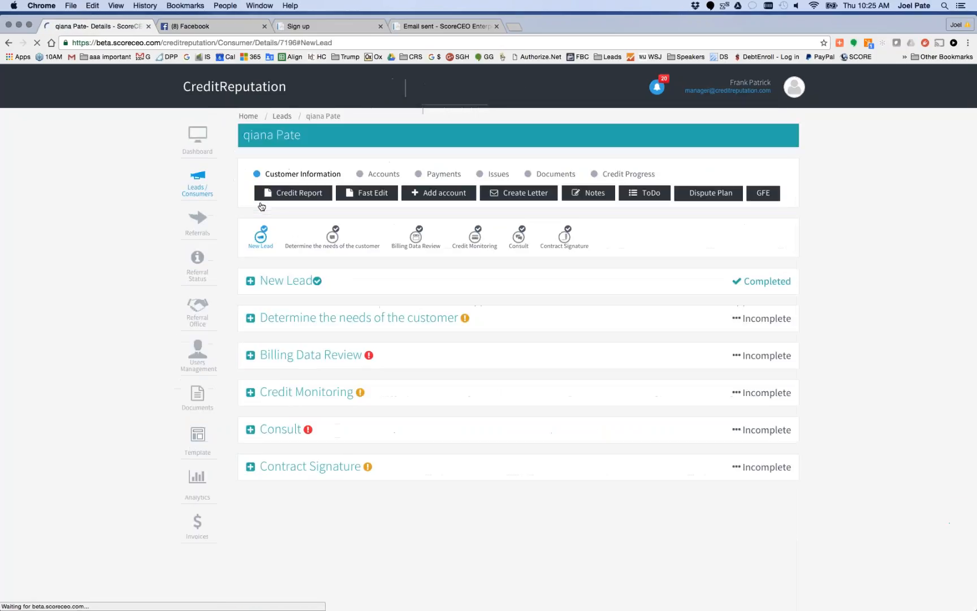
click(247, 261)
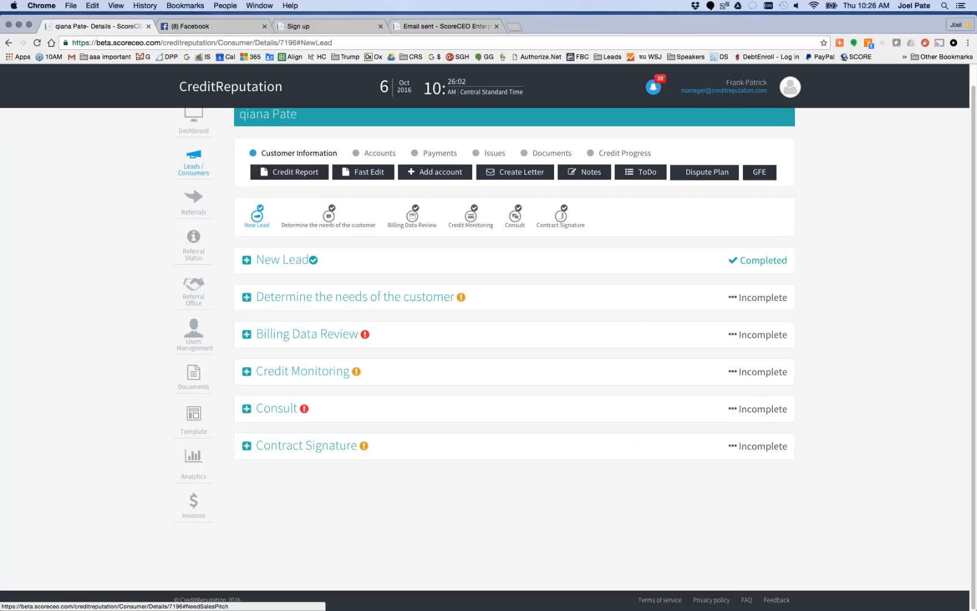
click(793, 88)
scroll(193, 412, up, 1)
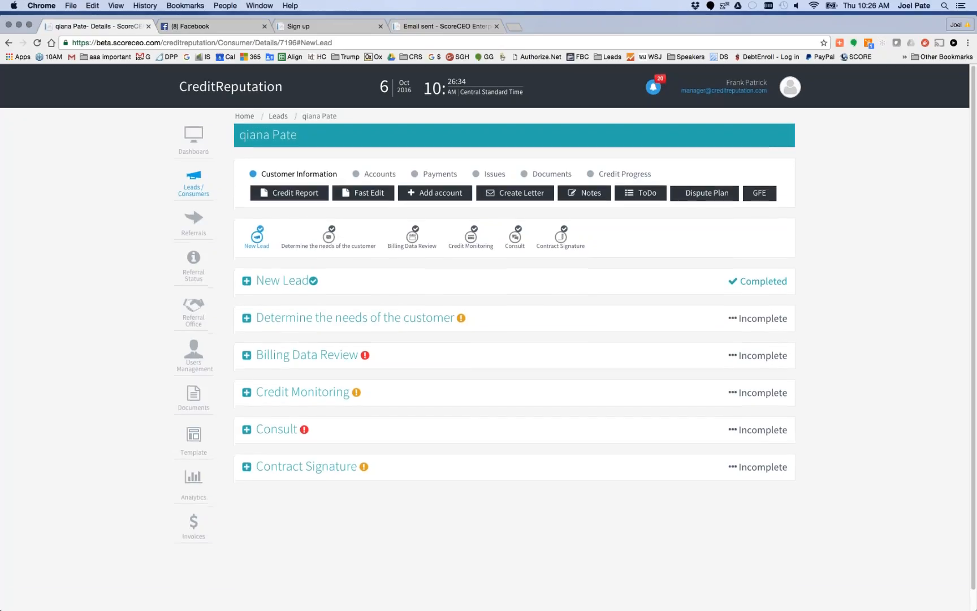
Switch to Safari and load the beta.scoreceo.com/creditreputation login page
key(super+Tab)
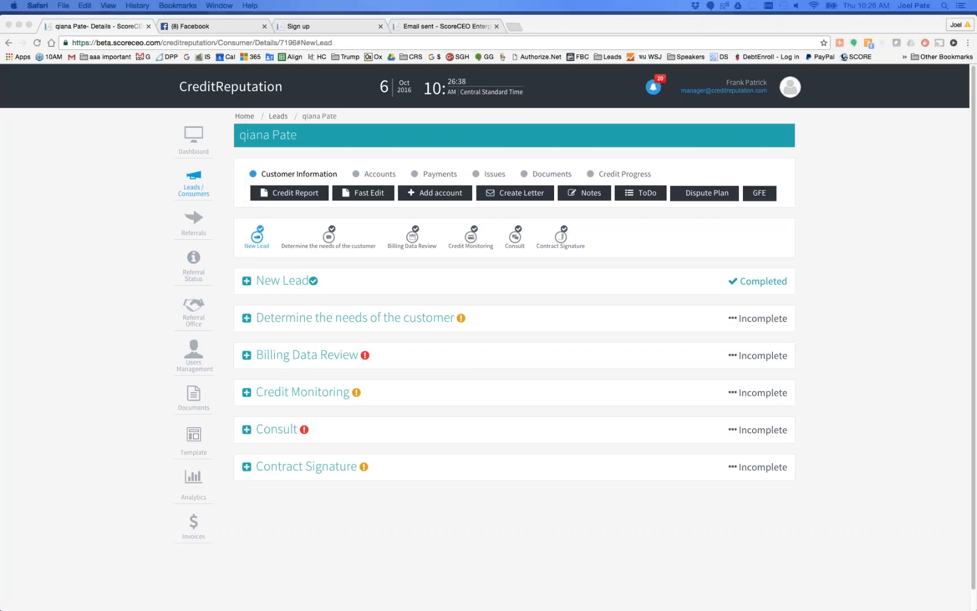
drag(0, 60, 297, 65)
click(377, 61)
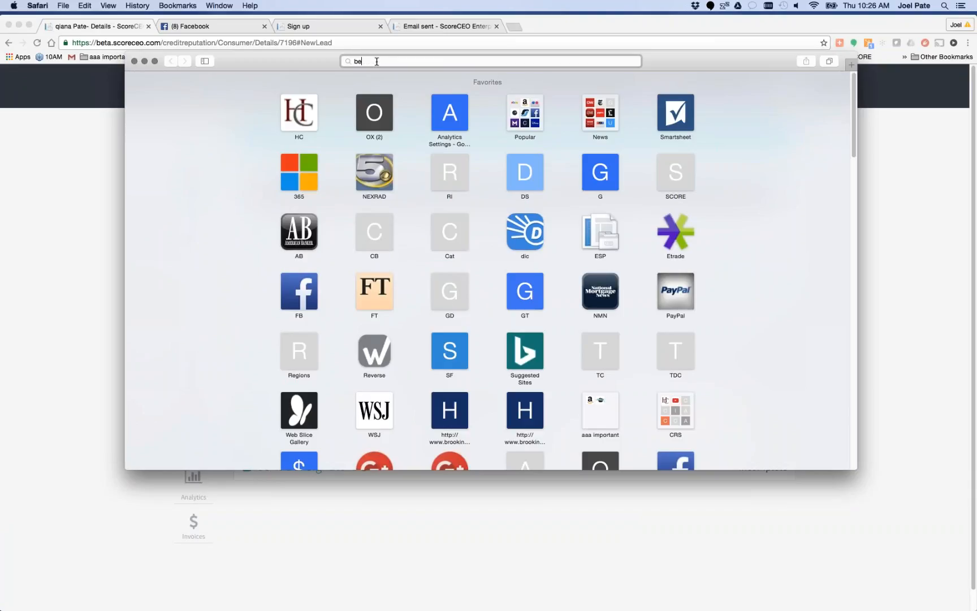
text(beta.scoreceo.com/cre)
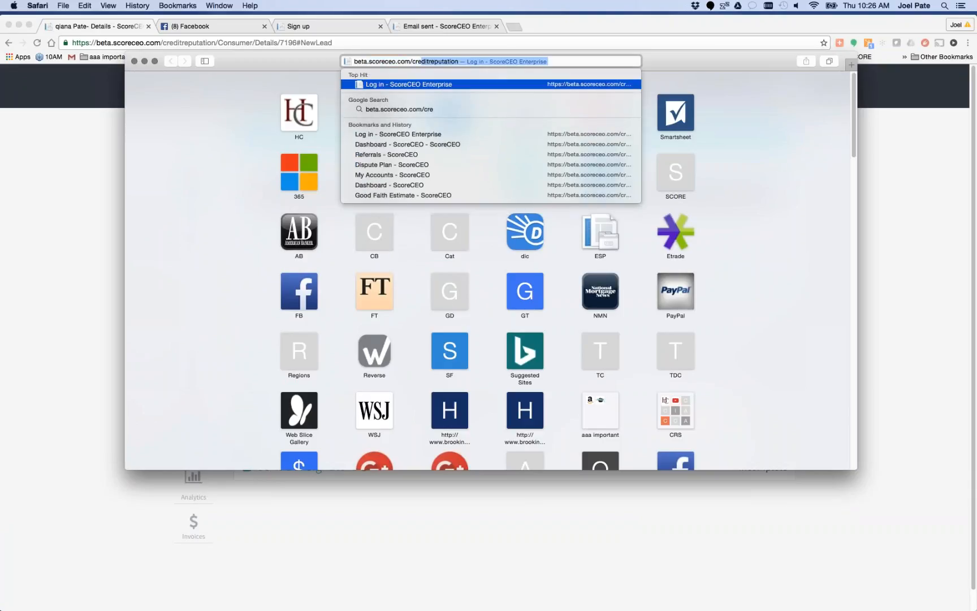
key(Return)
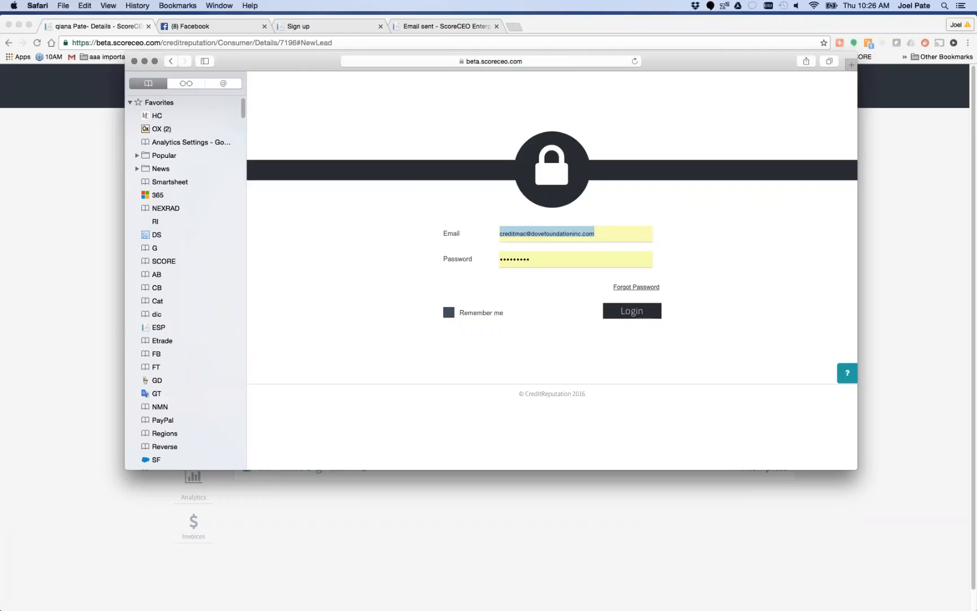
Try to log in with the first suggested referral account's email and the account password
click(601, 232)
drag(576, 233, 493, 235)
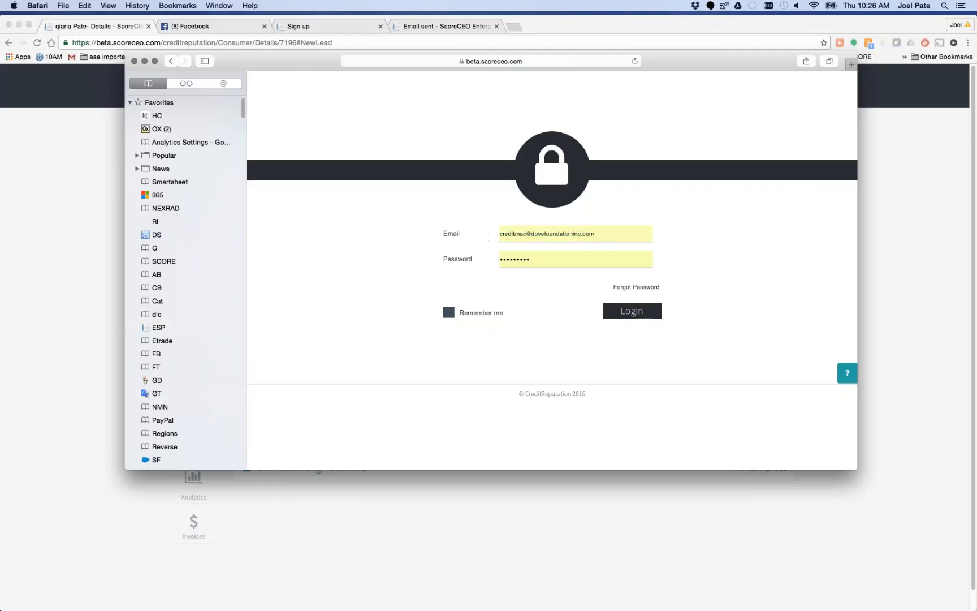
key(BackSpace)
key(BackSpace)
key(BackSpace)
key(BackSpace)
key(BackSpace)
key(BackSpace)
key(BackSpace)
key(BackSpace)
key(BackSpace)
key(BackSpace)
key(BackSpace)
key(BackSpace)
key(BackSpace)
key(BackSpace)
key(BackSpace)
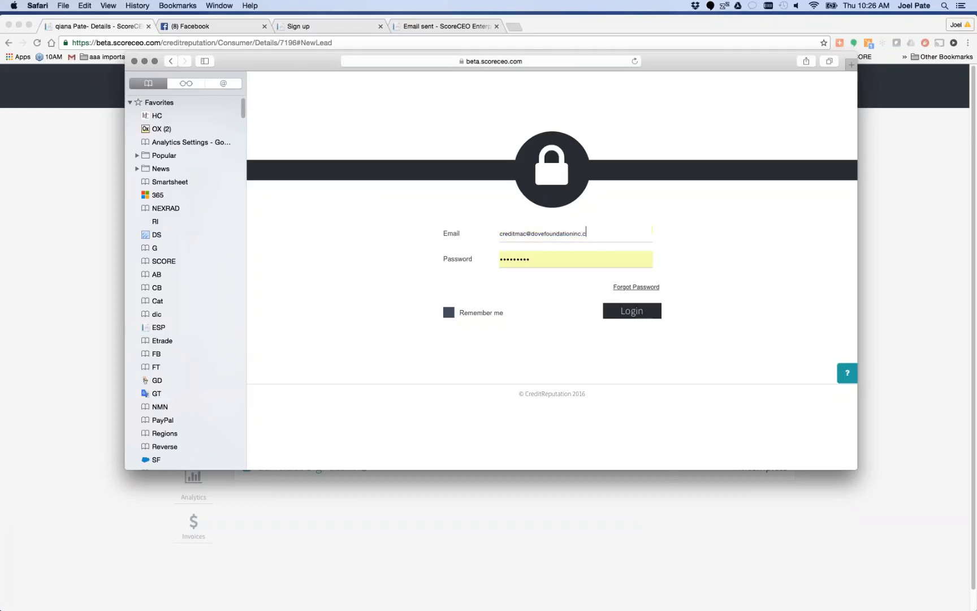
key(BackSpace)
key(BackSpace)
key(BackSpace)
key(BackSpace)
key(BackSpace)
key(BackSpace)
key(BackSpace)
key(BackSpace)
key(BackSpace)
key(BackSpace)
key(BackSpace)
key(BackSpace)
key(BackSpace)
key(BackSpace)
key(BackSpace)
key(BackSpace)
text(ref)
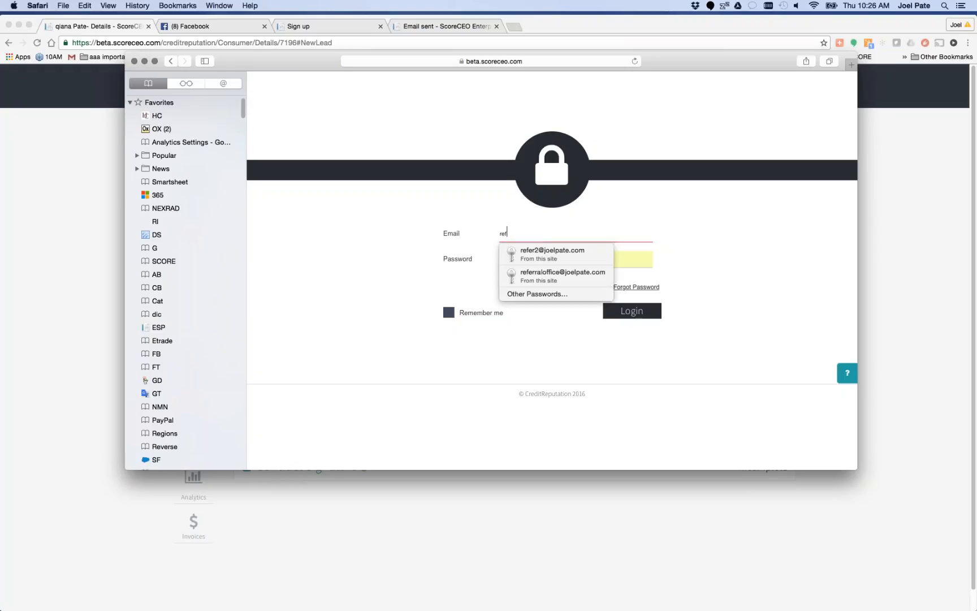
key(Down)
key(Return)
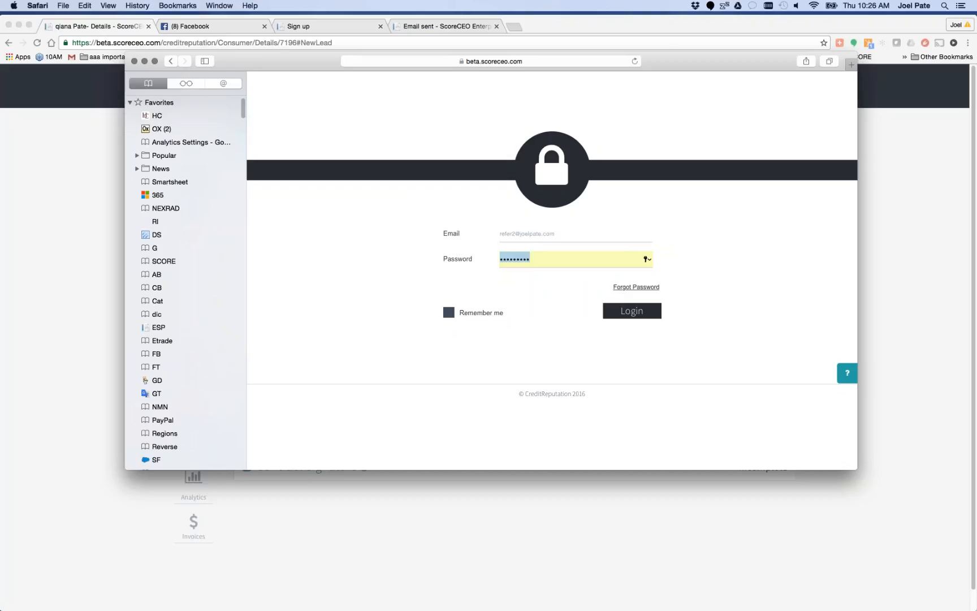
key(BackSpace)
text(*********)
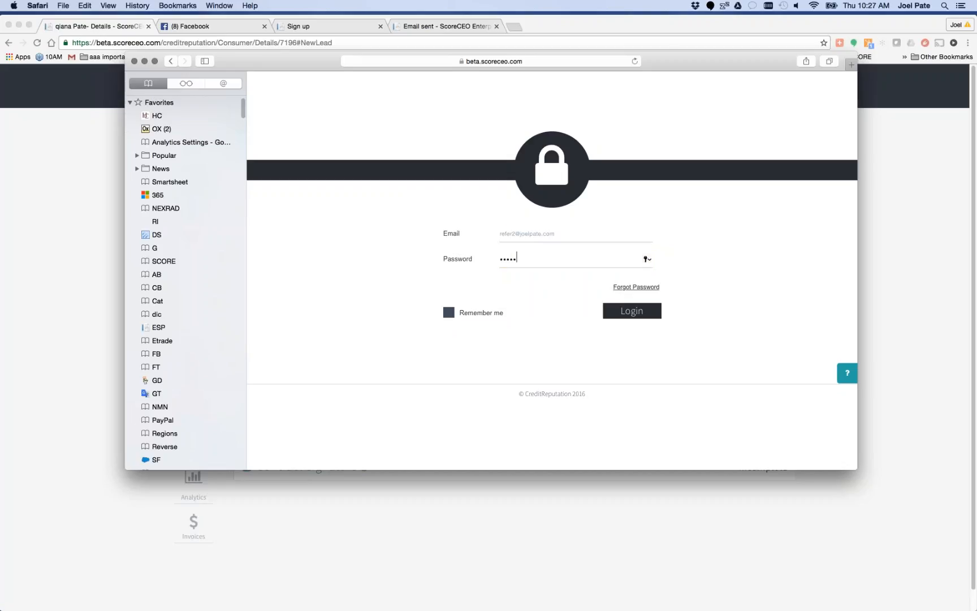
key(Return)
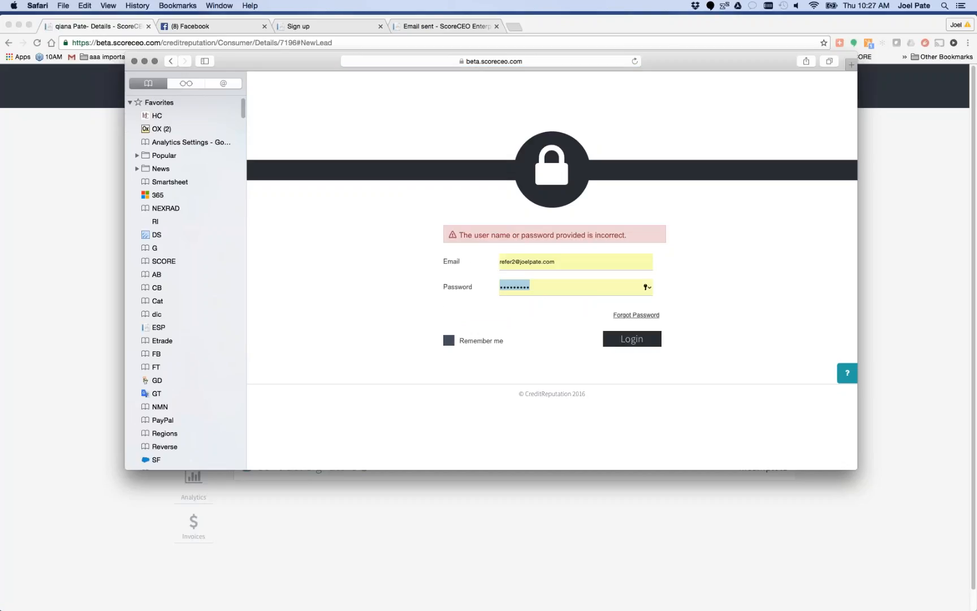
key(super+Tab)
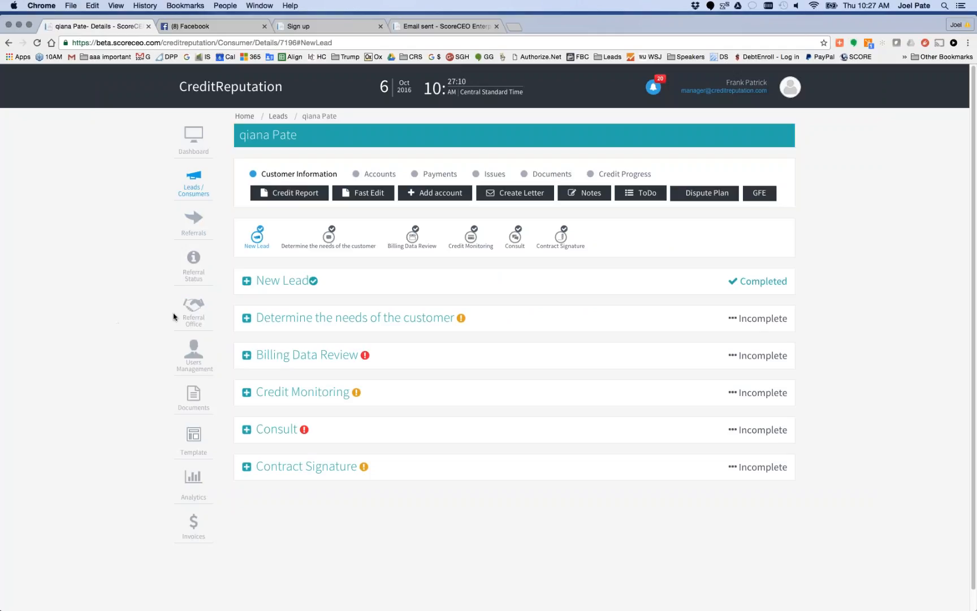
click(199, 320)
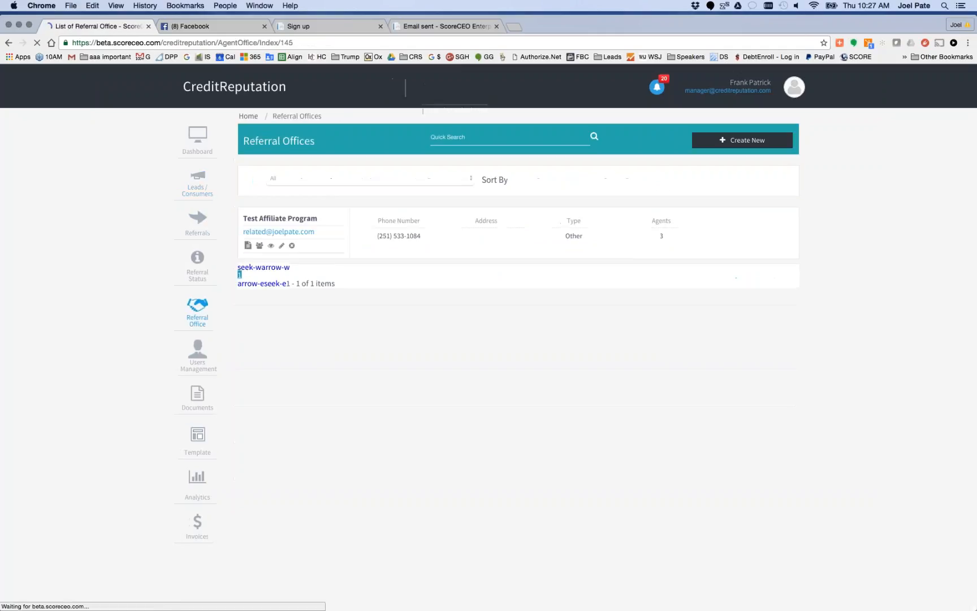
click(296, 223)
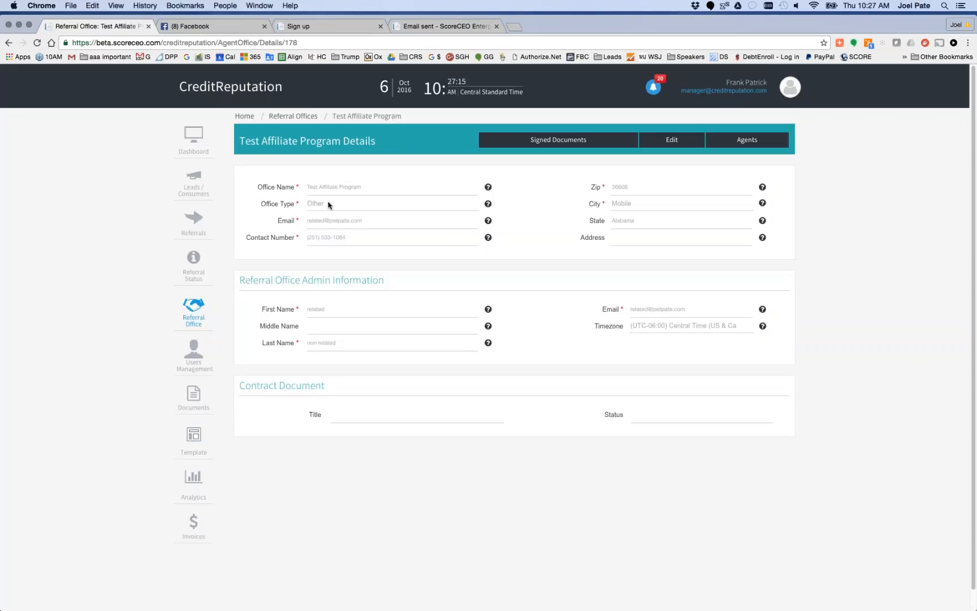
click(752, 140)
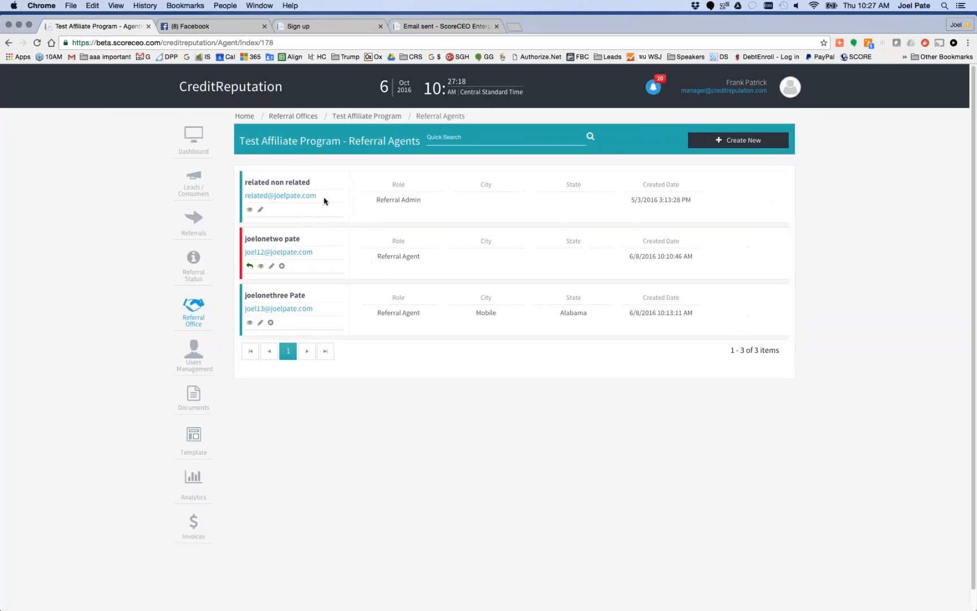
drag(324, 198, 242, 198)
drag(328, 197, 244, 197)
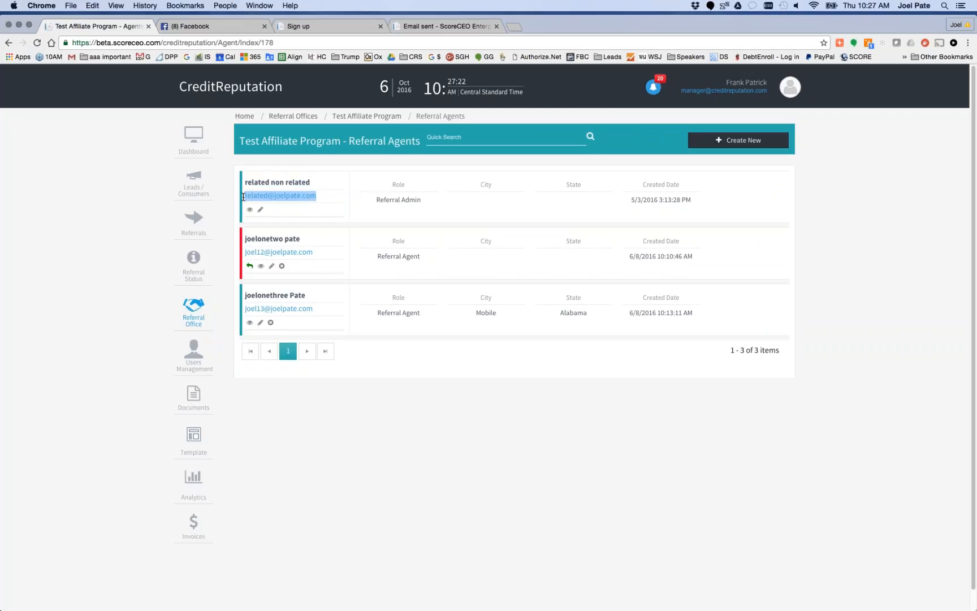
key(super+c)
Switch to Safari, replace the login email with the copied Referral Admin address, and submit the login
mouse_move(390, 610)
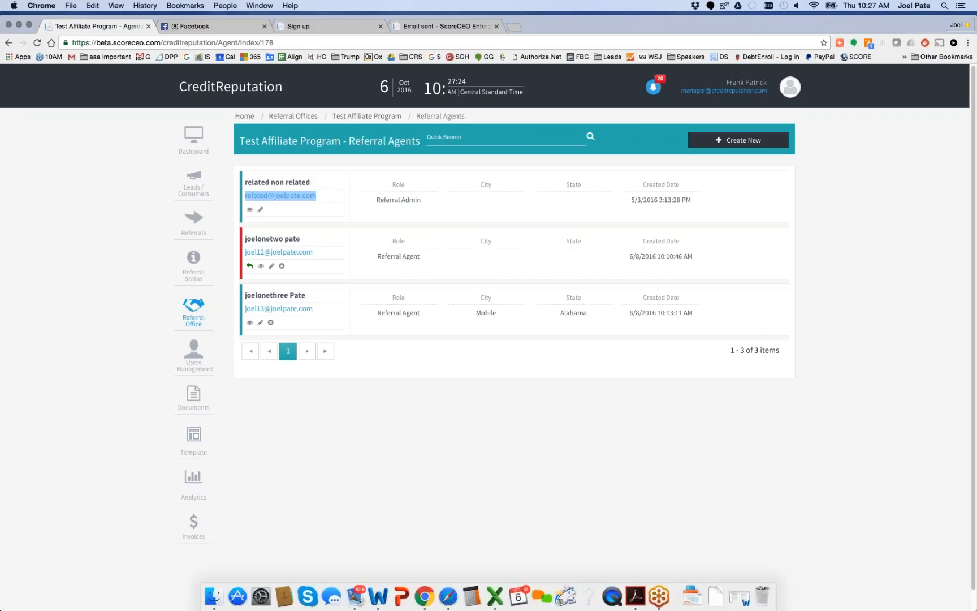
click(448, 596)
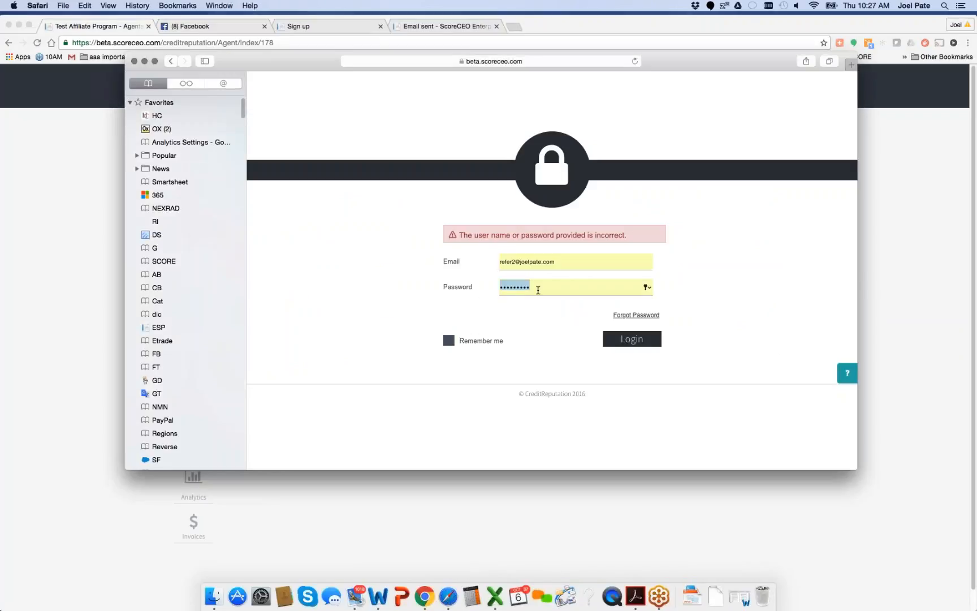
drag(557, 262, 487, 262)
key(super+v)
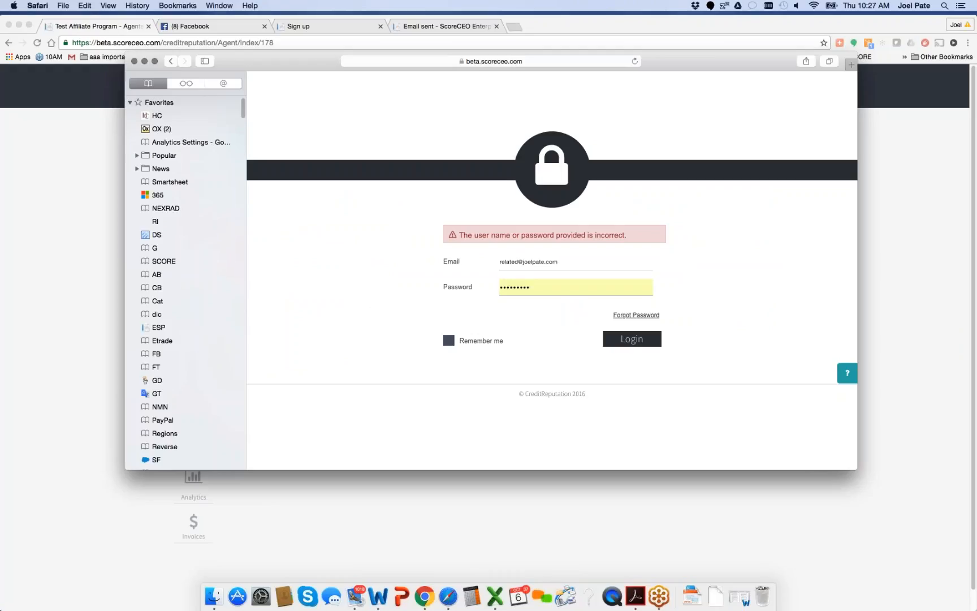
click(632, 338)
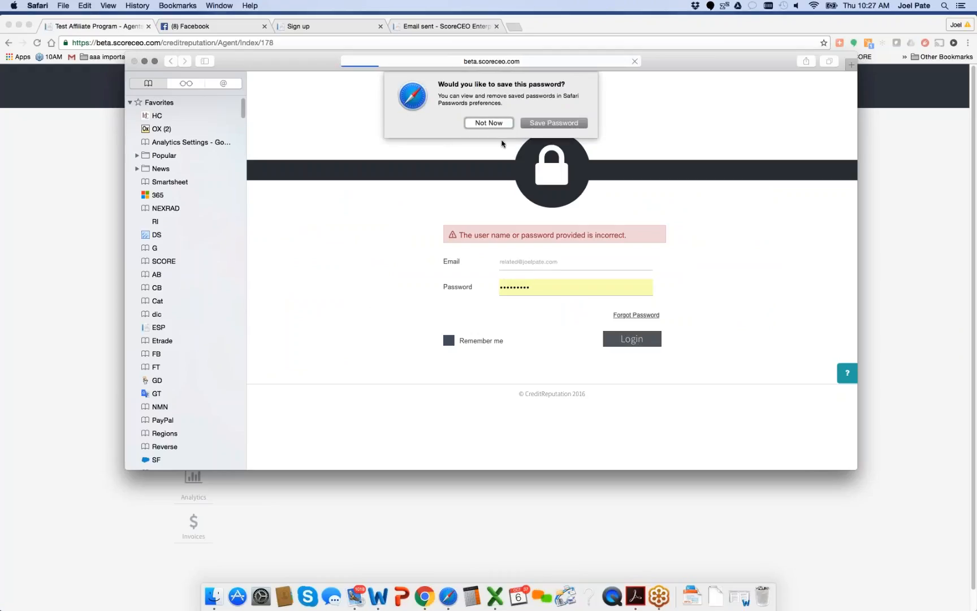
Decline saving the password, enlarge the affiliate's browser window, and open a blank Add New Lead form
click(490, 124)
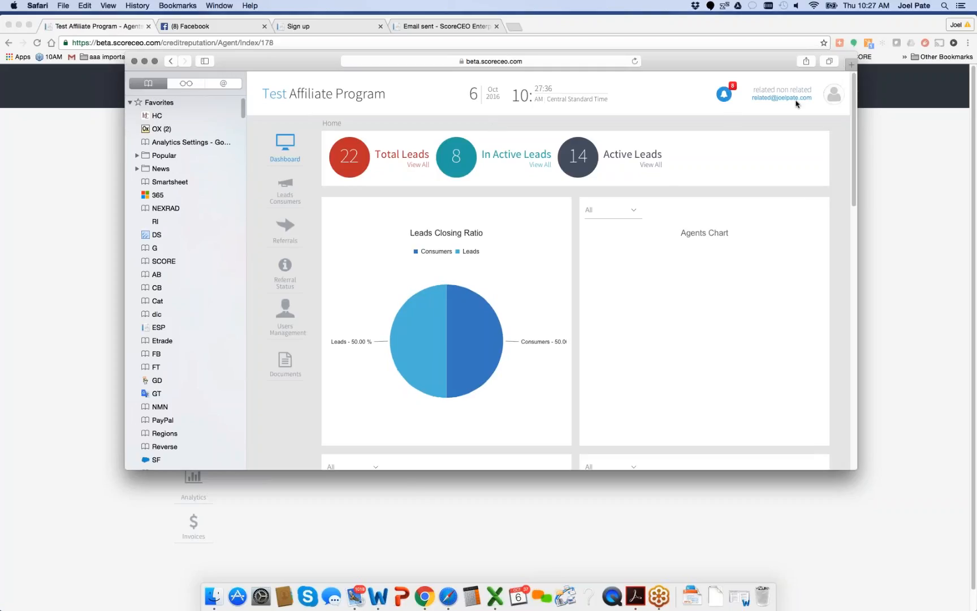
click(796, 103)
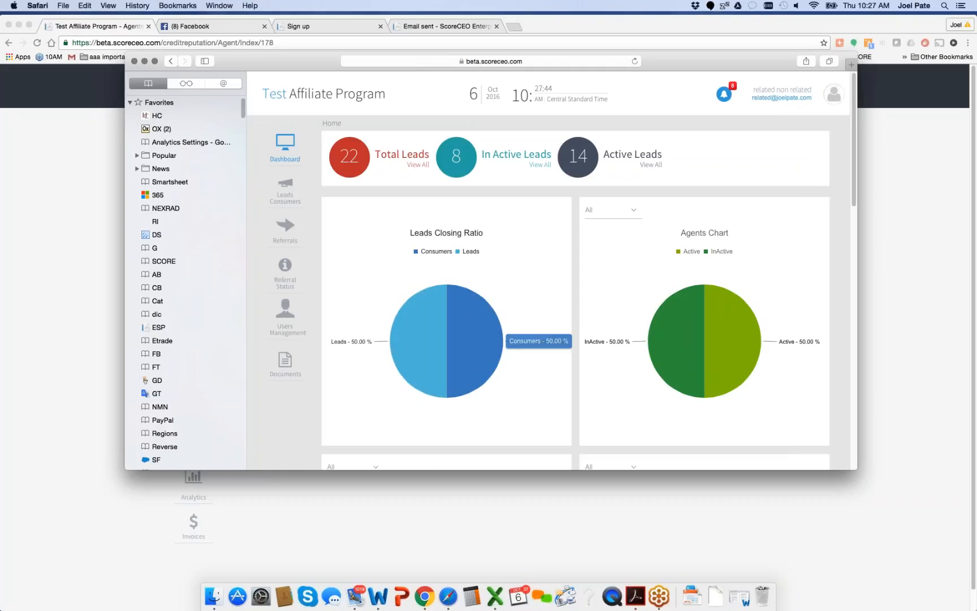
drag(478, 488, 485, 578)
click(285, 195)
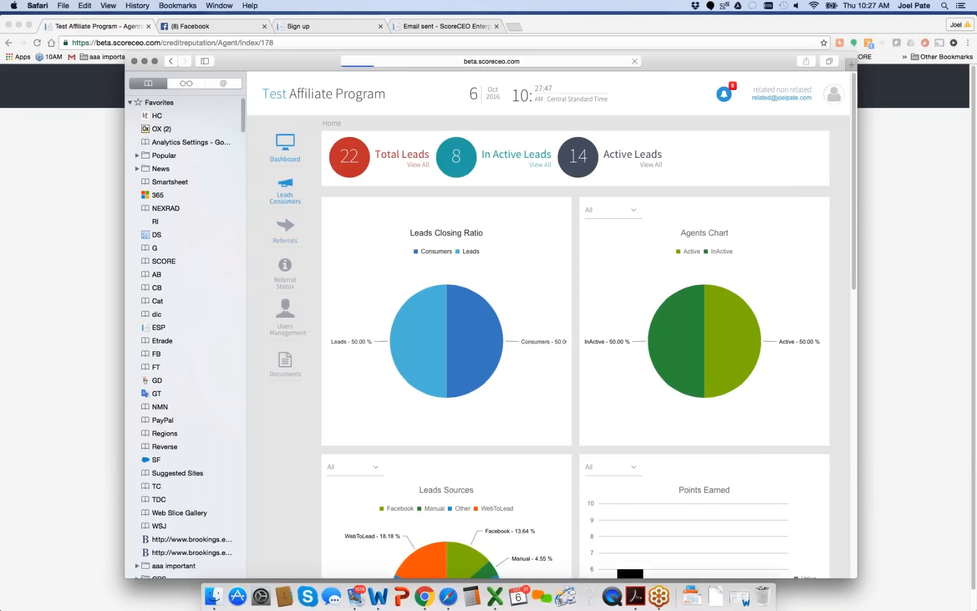
click(783, 150)
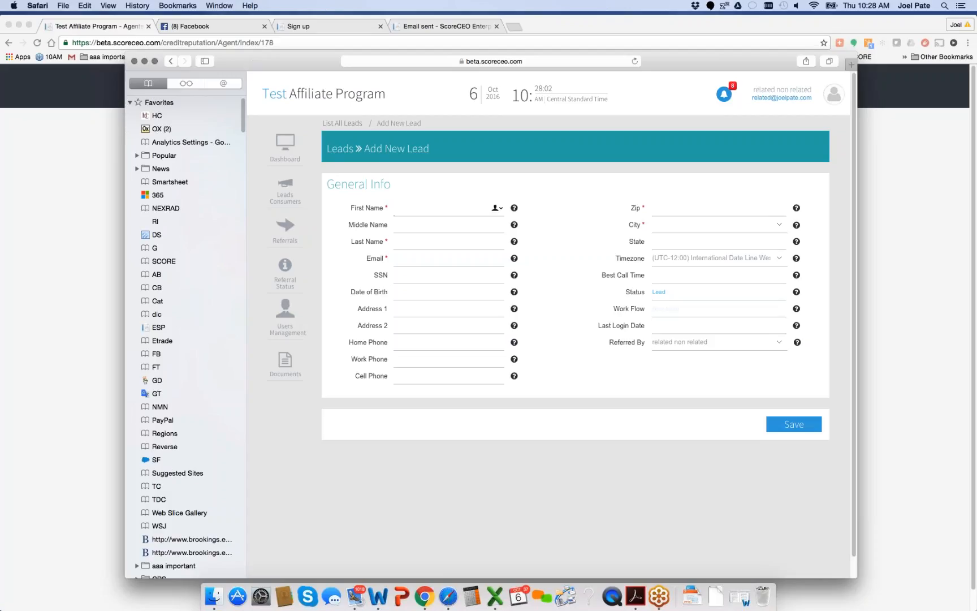
Shrink Safari and move it aside, and in Chrome open the manager's leads list and highlight the first lead's sales person
drag(126, 54, 317, 204)
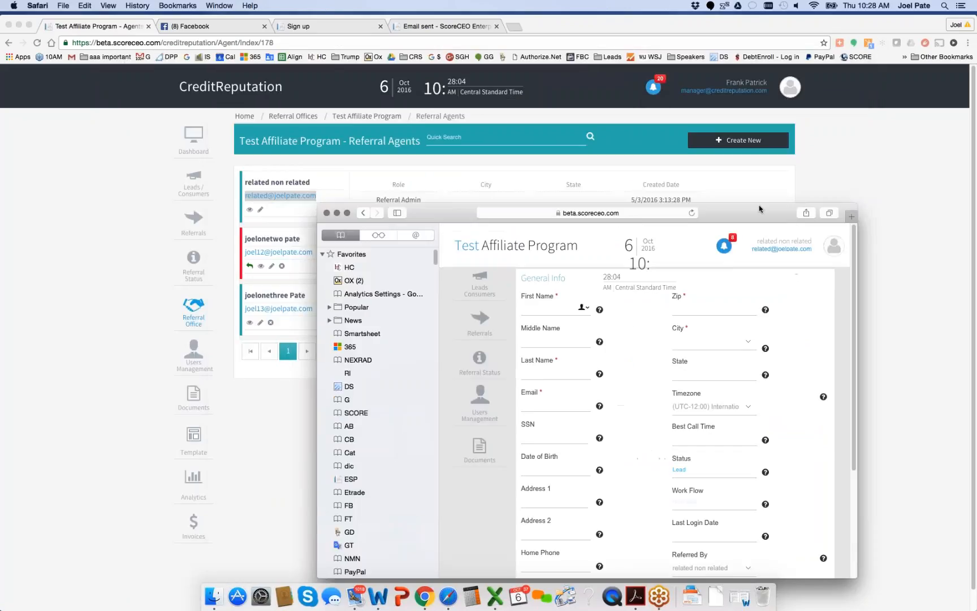
drag(769, 209, 0, 118)
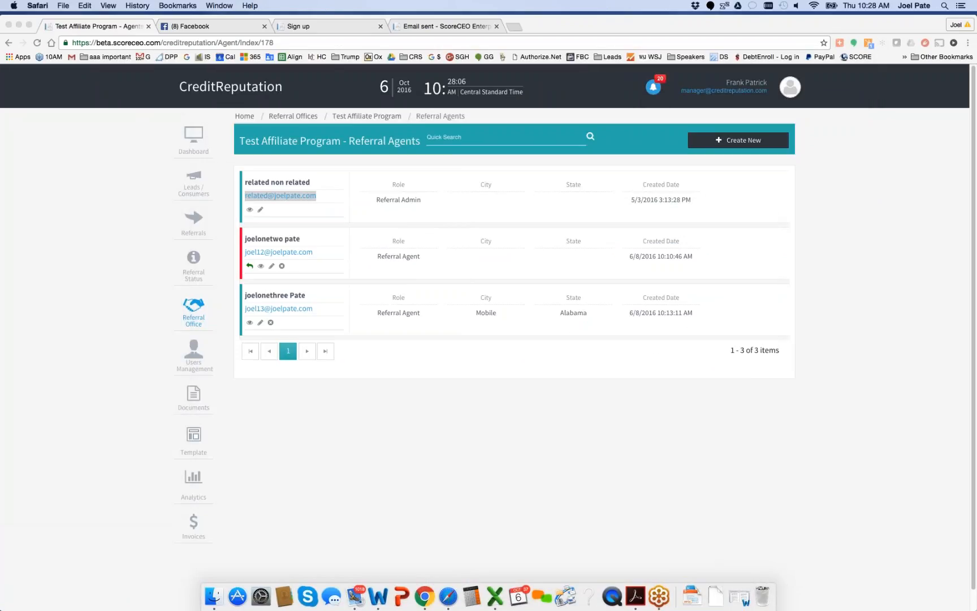
click(193, 189)
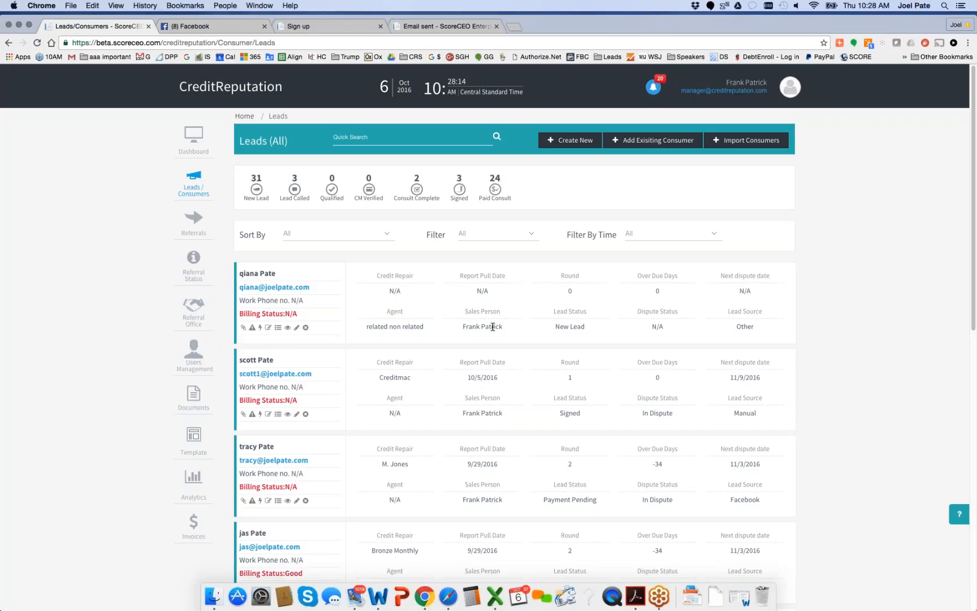
drag(503, 327, 461, 327)
Search the campaigns list for "new" and open the New Lead Nurturing Campaign
click(790, 86)
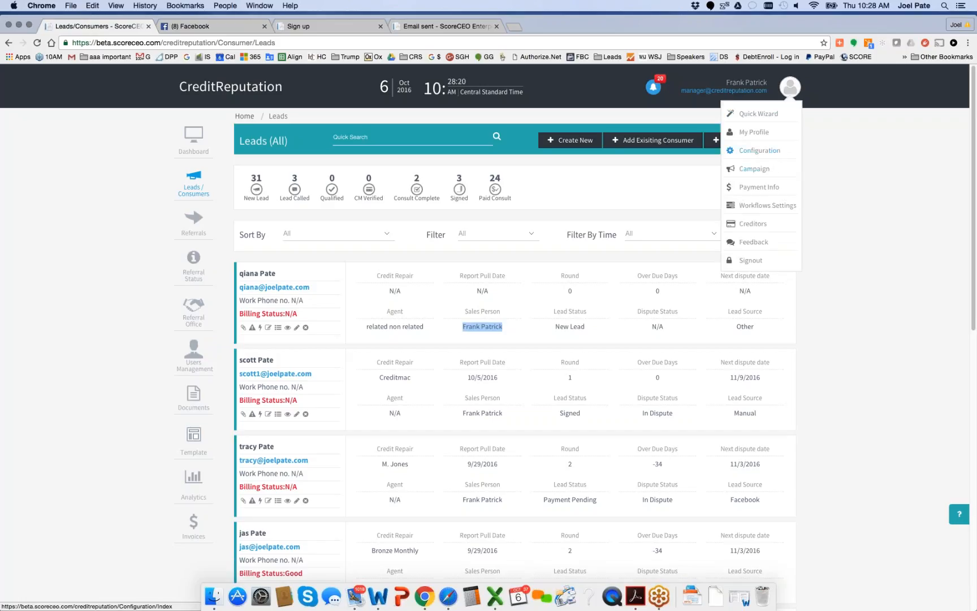
click(768, 170)
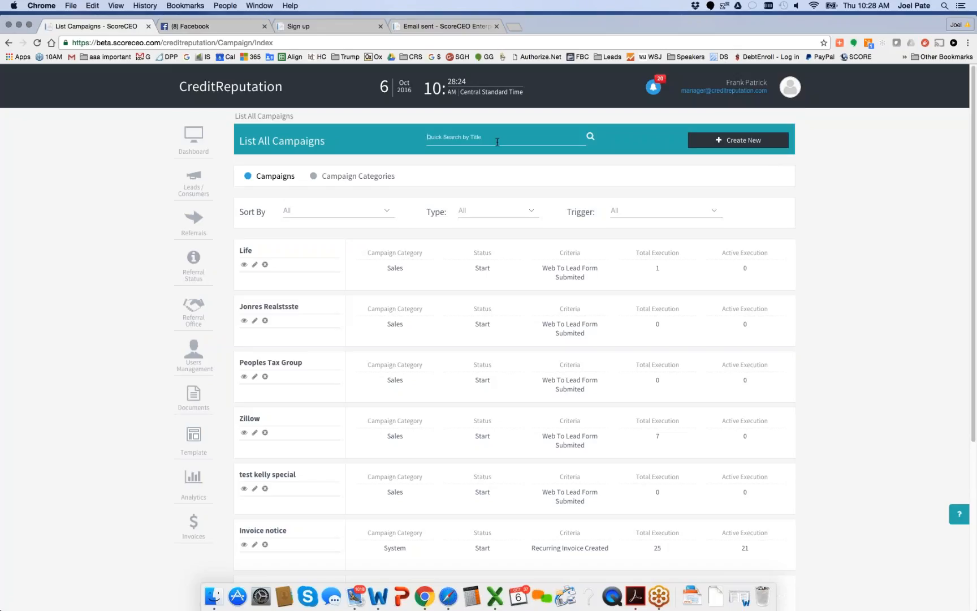
click(497, 142)
text(new)
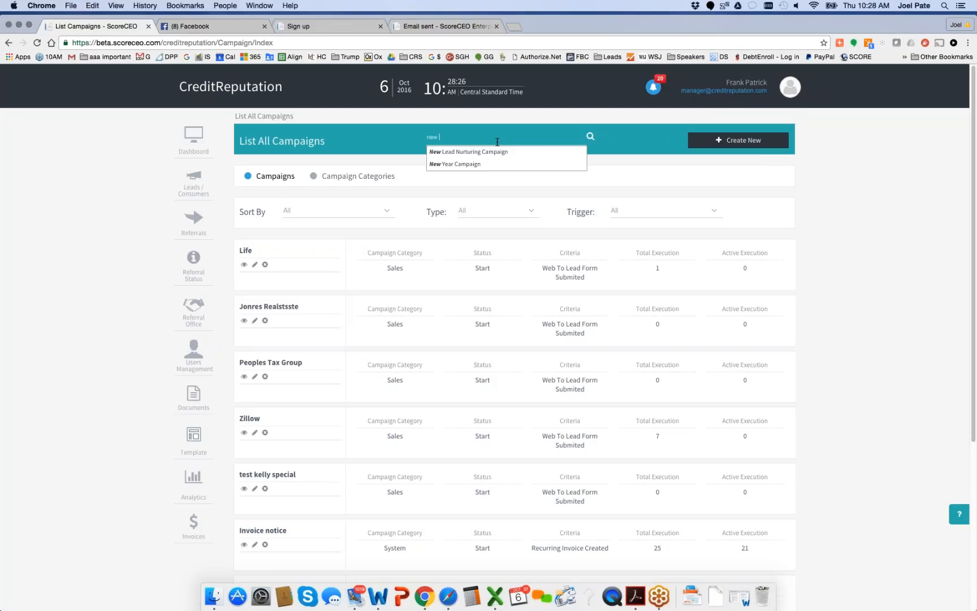
click(497, 153)
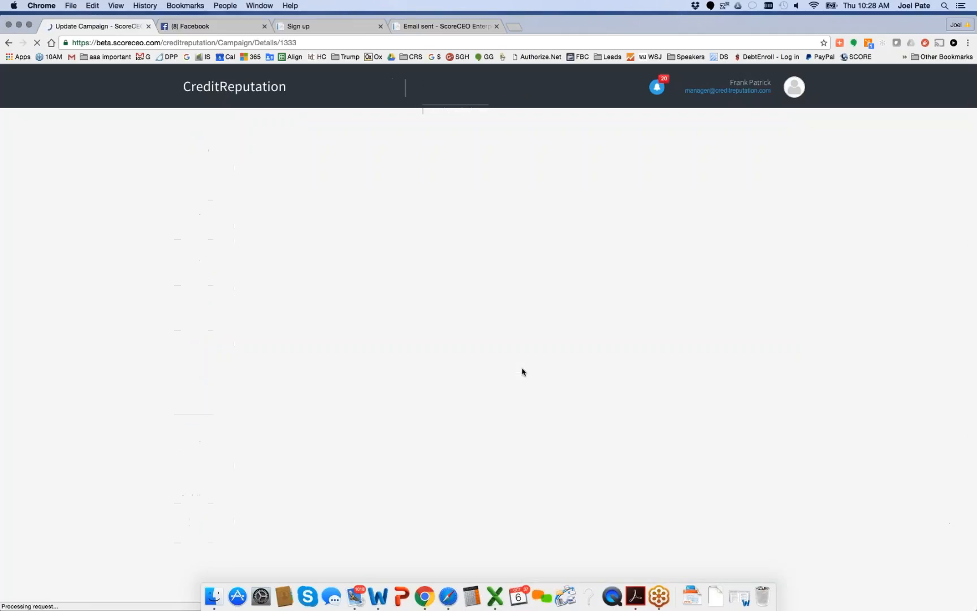
Review the nurturing campaign's scheduled steps, highlighting the start day of the ToDo in step 12
scroll(794, 405, down, 15)
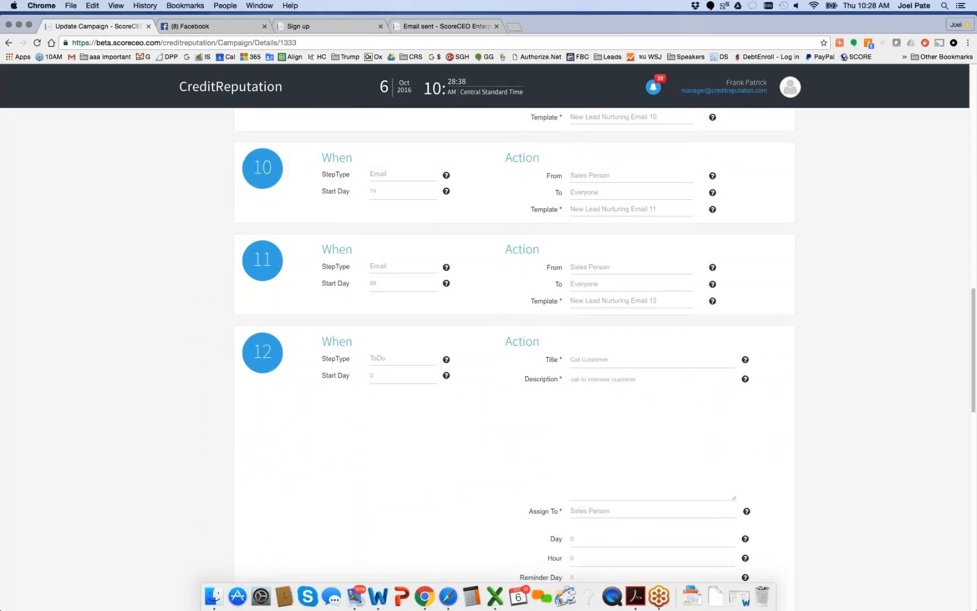
double_click(372, 376)
scroll(593, 321, down, 2)
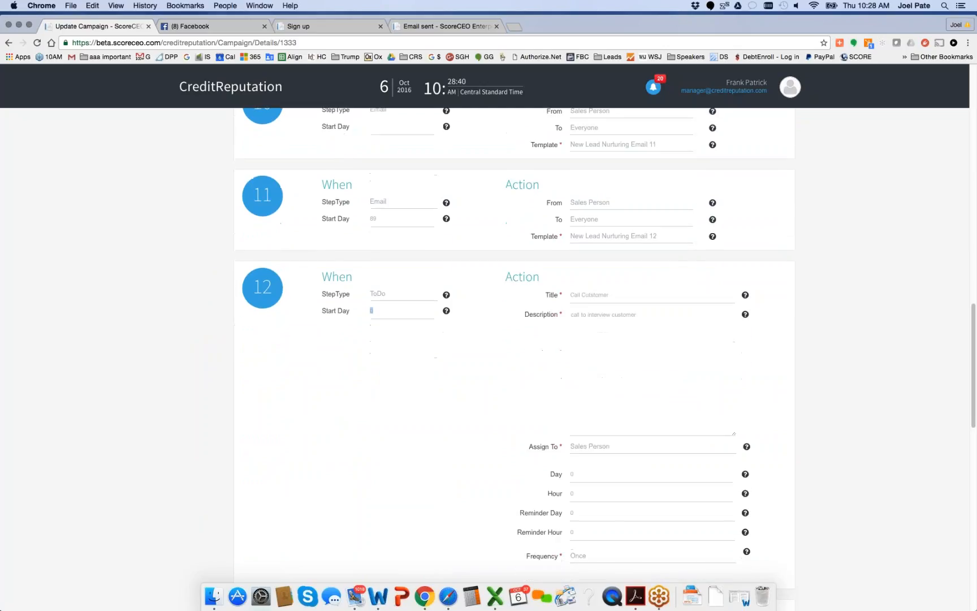
scroll(662, 376, down, 3)
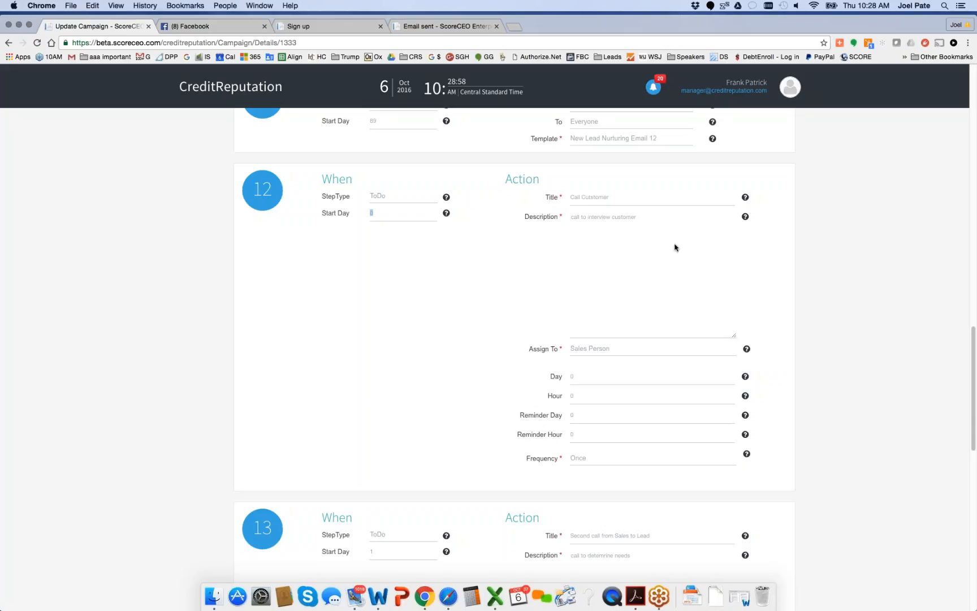
scroll(675, 247, up, 15)
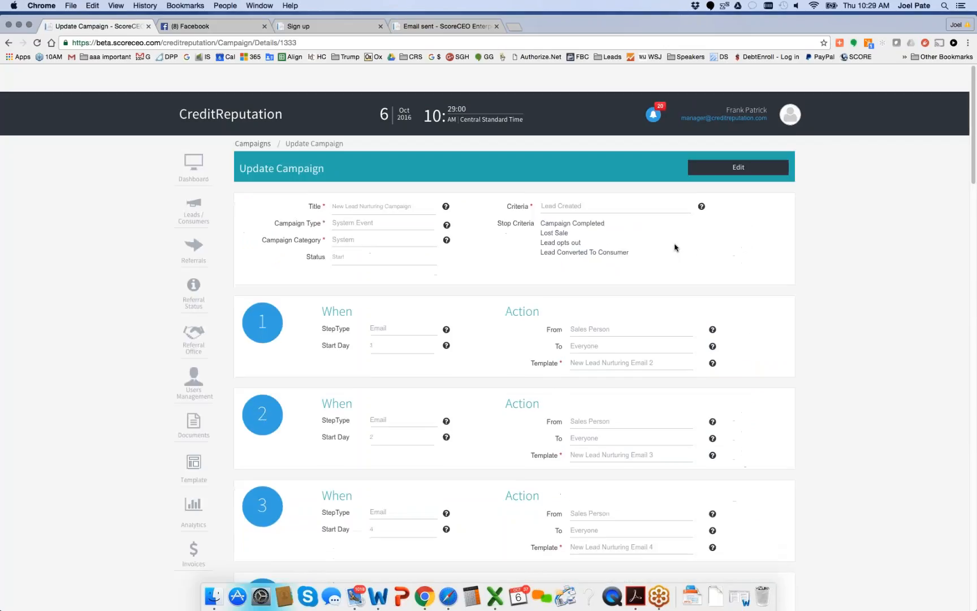
Open the first lead's details from the leads list and collapse its New Lead section
click(193, 186)
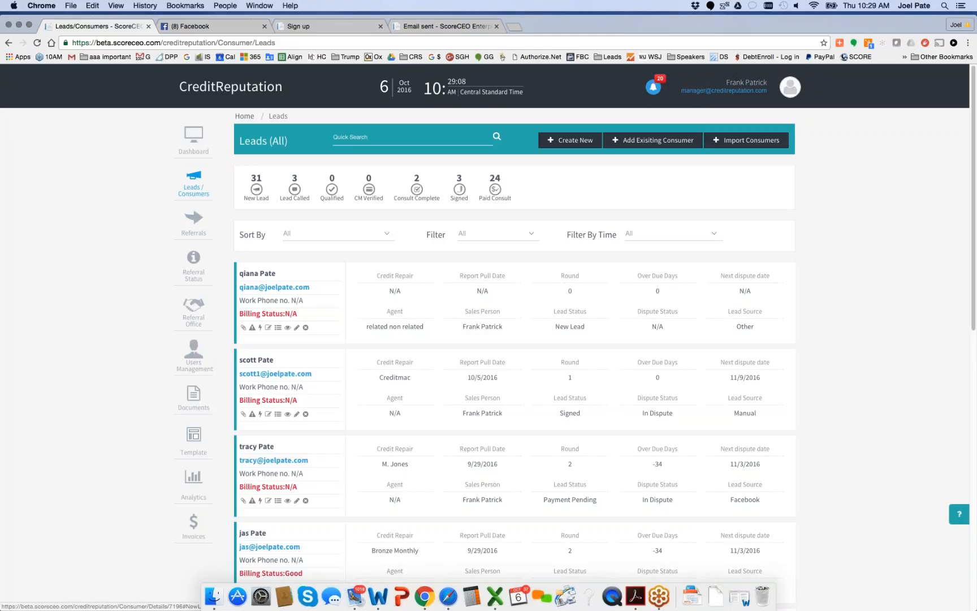
click(263, 274)
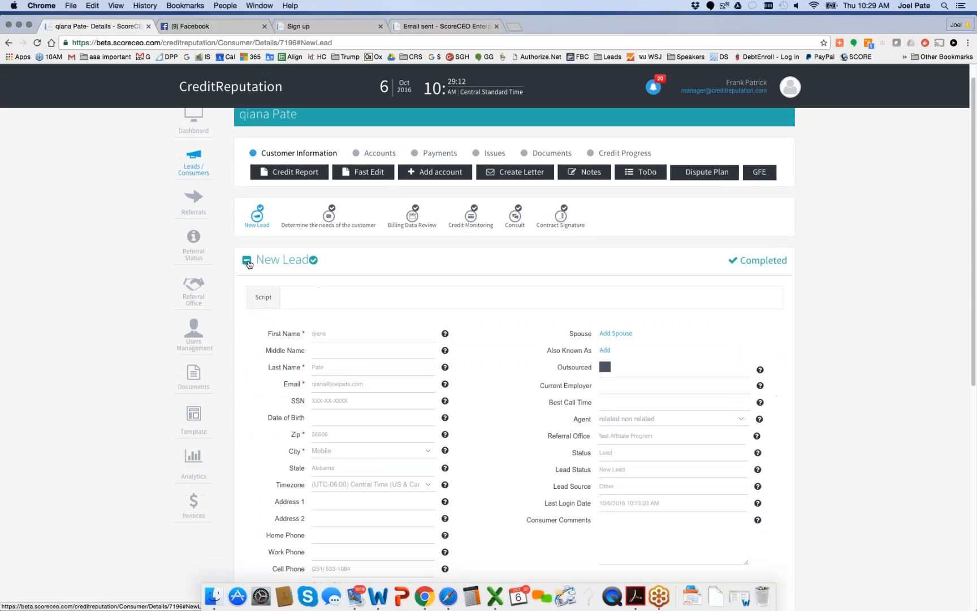
click(247, 263)
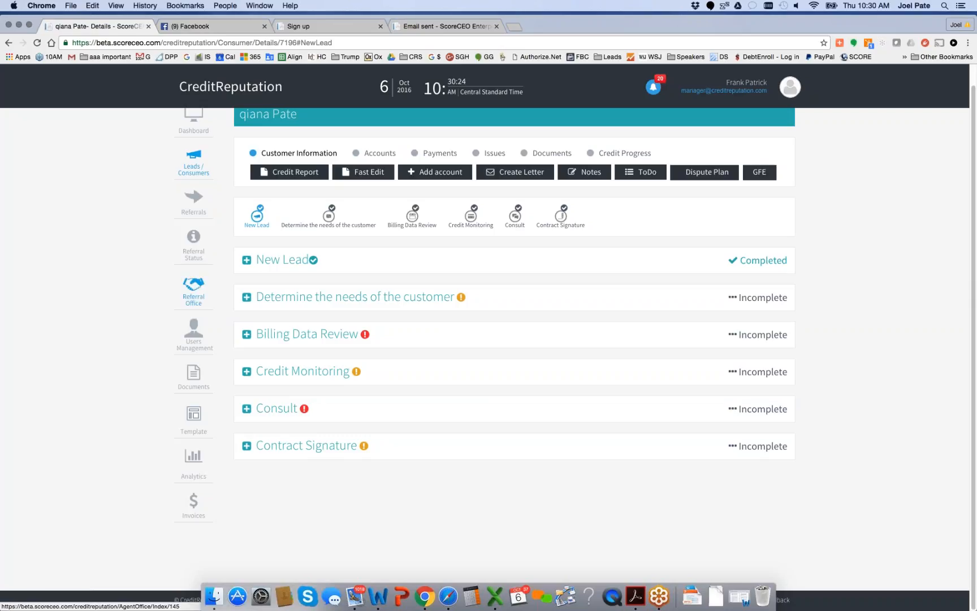
Load scorewayuniversity.com in a new browser tab and open its free access sign-up form
click(515, 27)
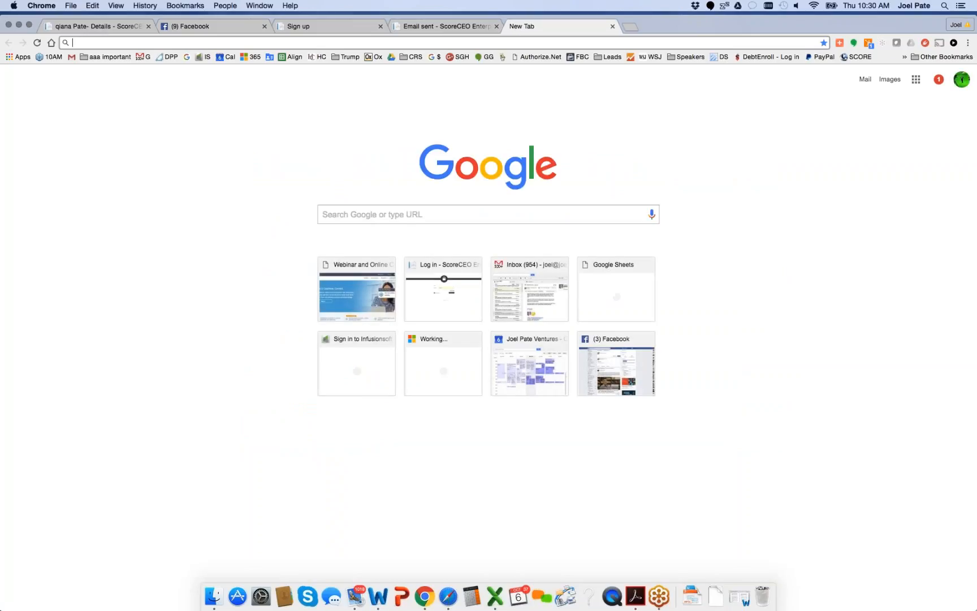
text(scorewayuniversity.com)
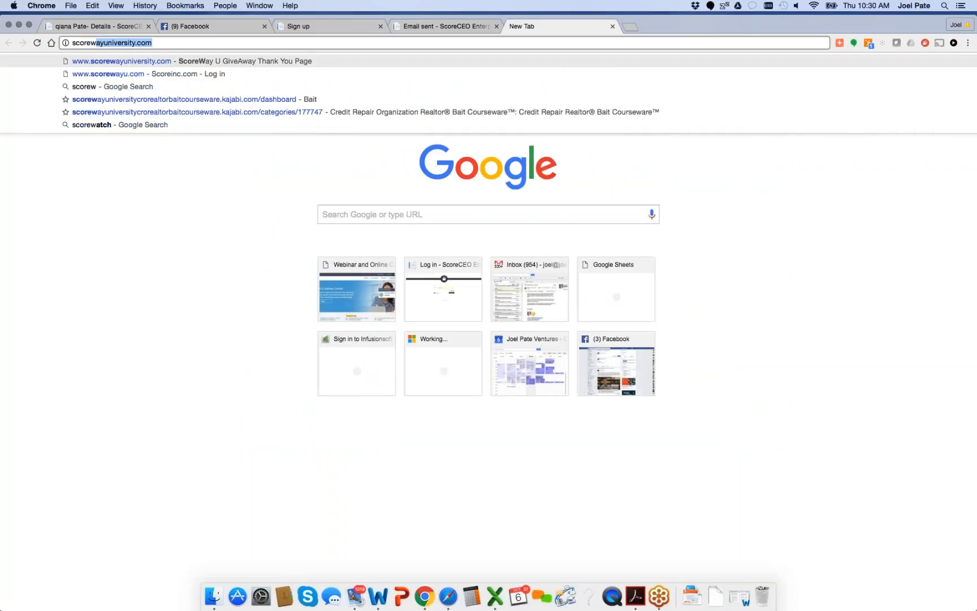
key(Return)
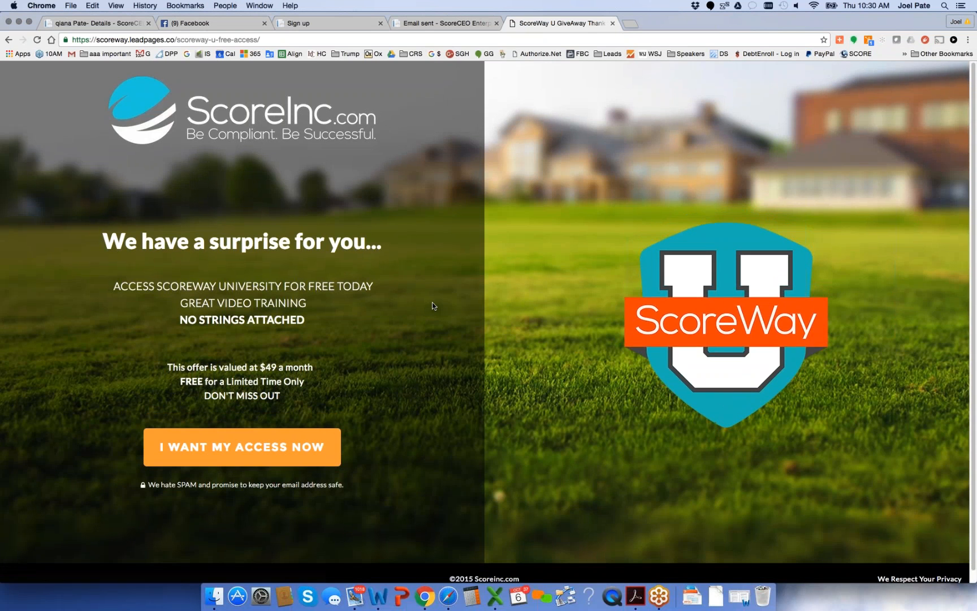
scroll(390, 349, down, 1)
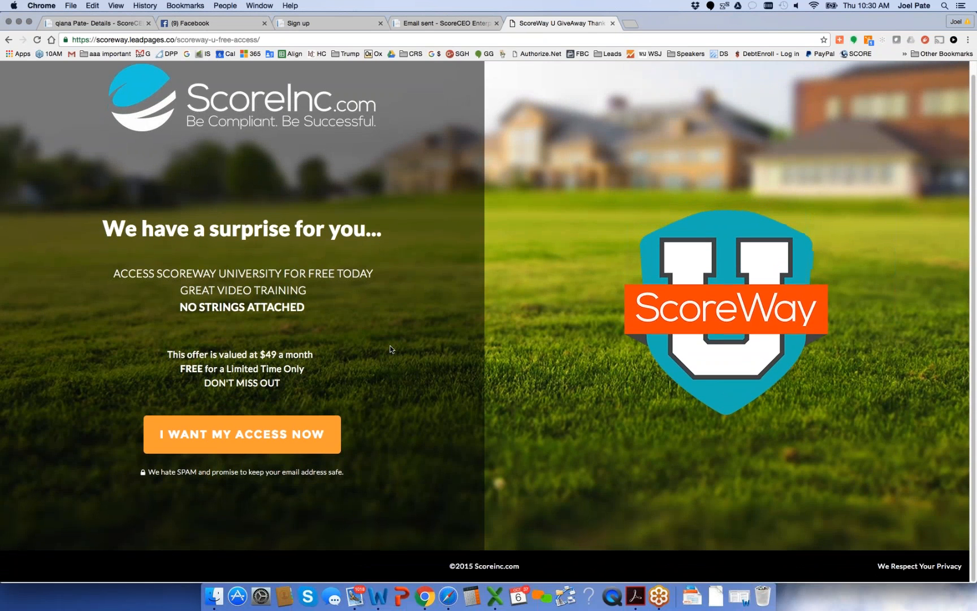
click(244, 441)
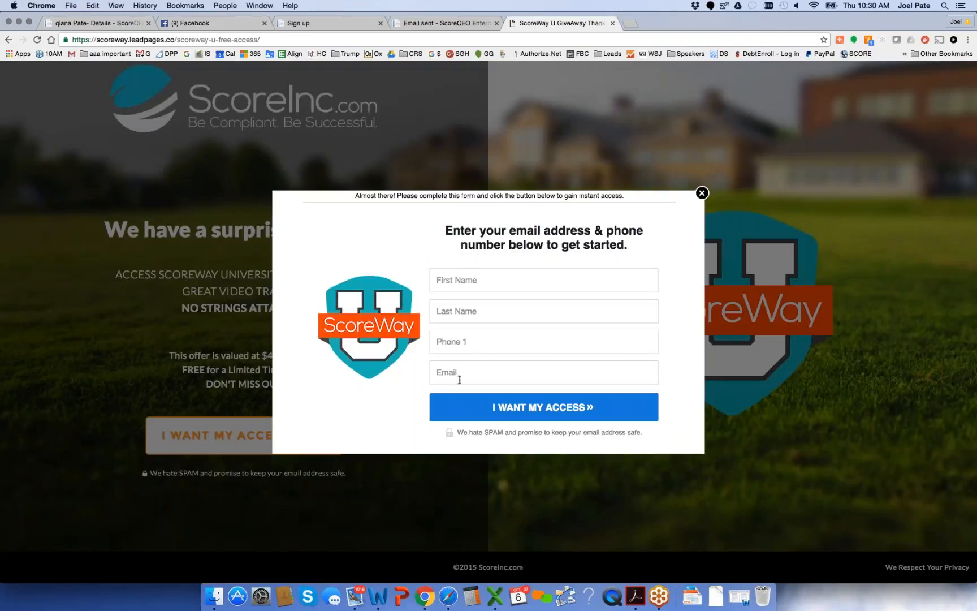
click(308, 41)
click(309, 41)
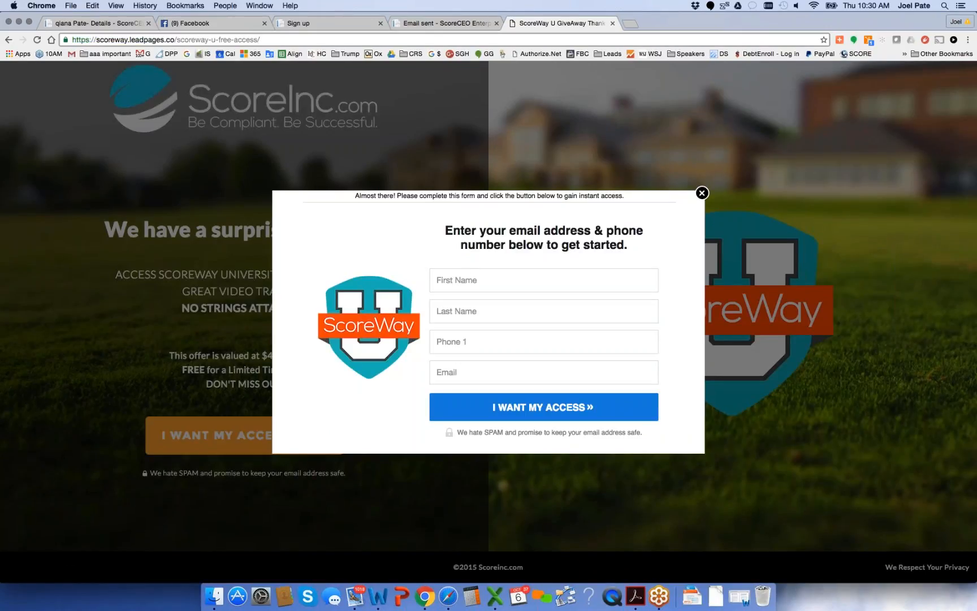
key(BackSpace)
key(BackSpace)
key(BackSpace)
key(BackSpace)
key(BackSpace)
key(BackSpace)
key(BackSpace)
key(BackSpace)
key(BackSpace)
key(BackSpace)
key(BackSpace)
key(BackSpace)
key(BackSpace)
key(BackSpace)
key(BackSpace)
key(BackSpace)
key(BackSpace)
key(BackSpace)
key(BackSpace)
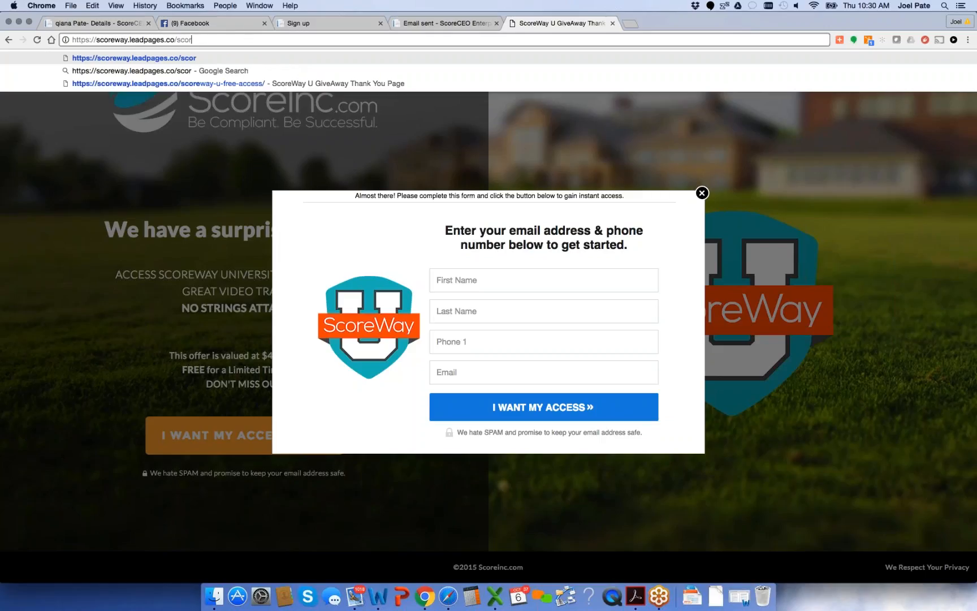
key(BackSpace)
key(BackSpace)
key(BackSpace)
key(BackSpace)
key(BackSpace)
key(BackSpace)
key(BackSpace)
key(BackSpace)
key(BackSpace)
key(BackSpace)
key(BackSpace)
key(BackSpace)
key(BackSpace)
key(BackSpace)
key(BackSpace)
key(BackSpace)
key(BackSpace)
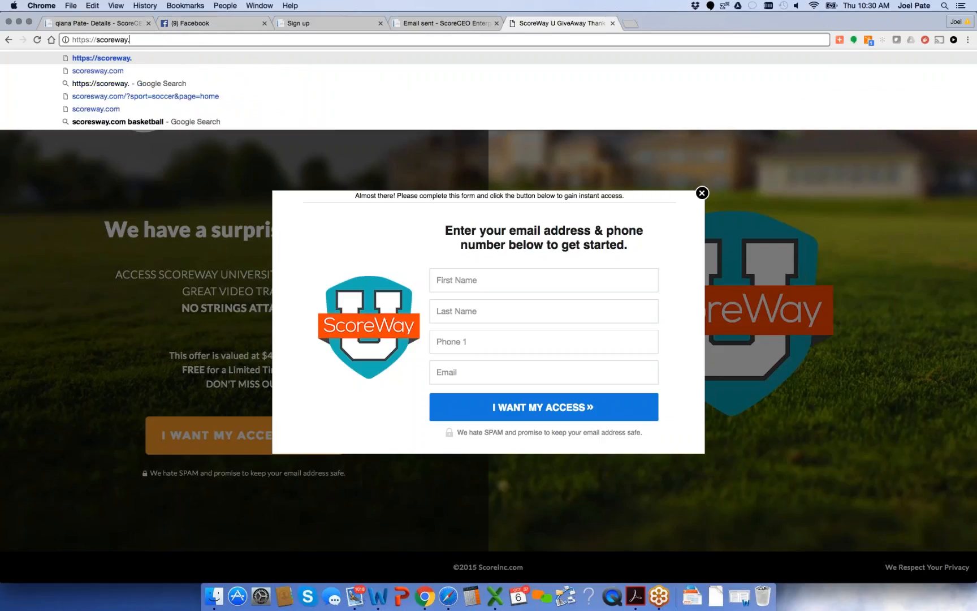
key(BackSpace)
text(u)
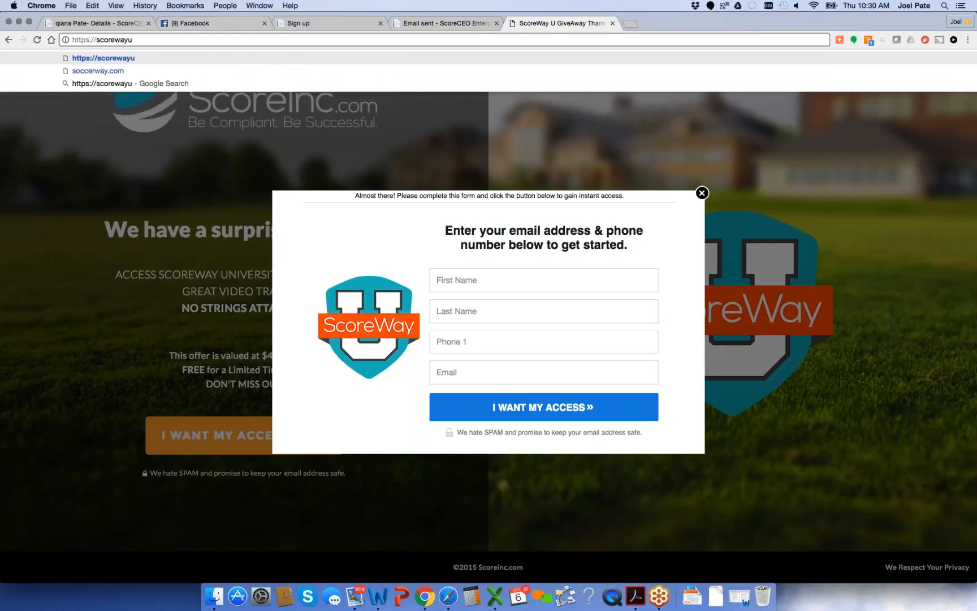
text(.com)
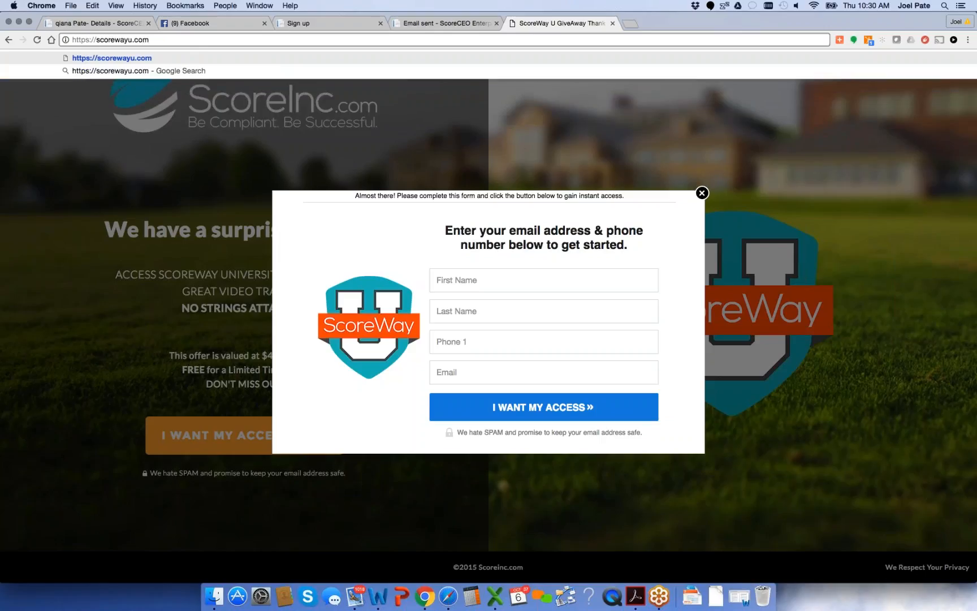
key(Return)
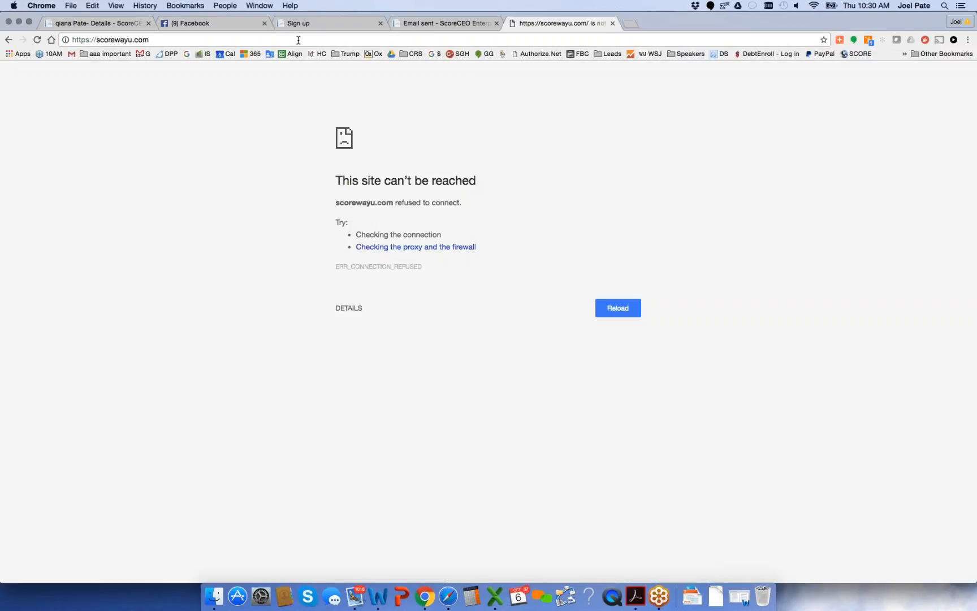
drag(97, 38, 55, 42)
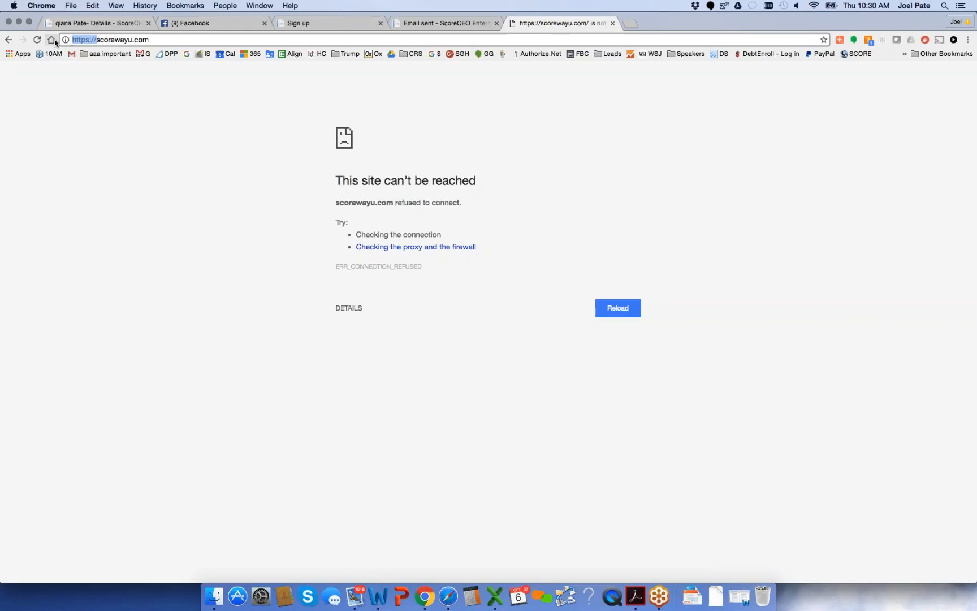
click(55, 41)
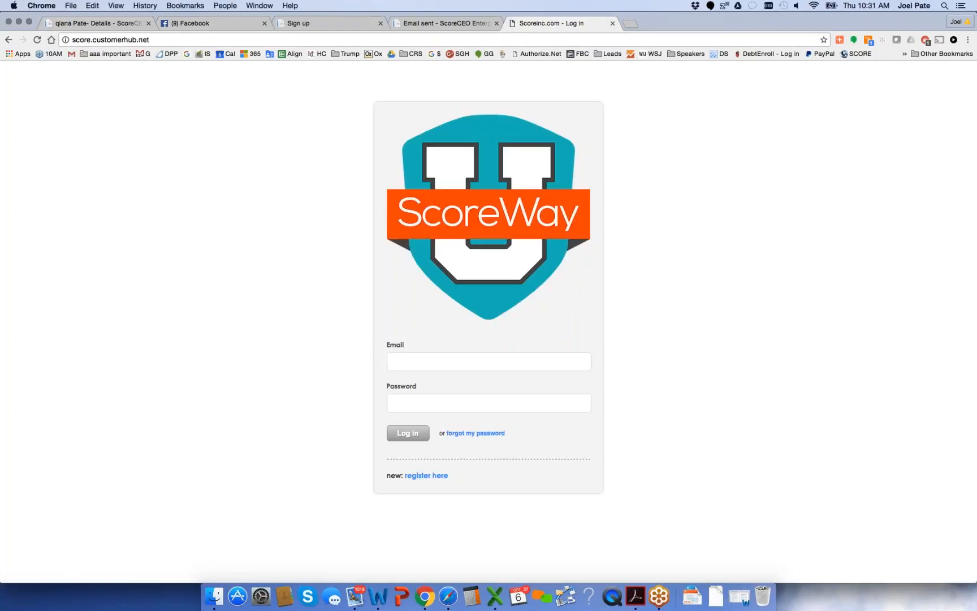
Log in to ScoreWay U with the suggested account email and the account password, and dismiss the offer to save the password
text(joel)
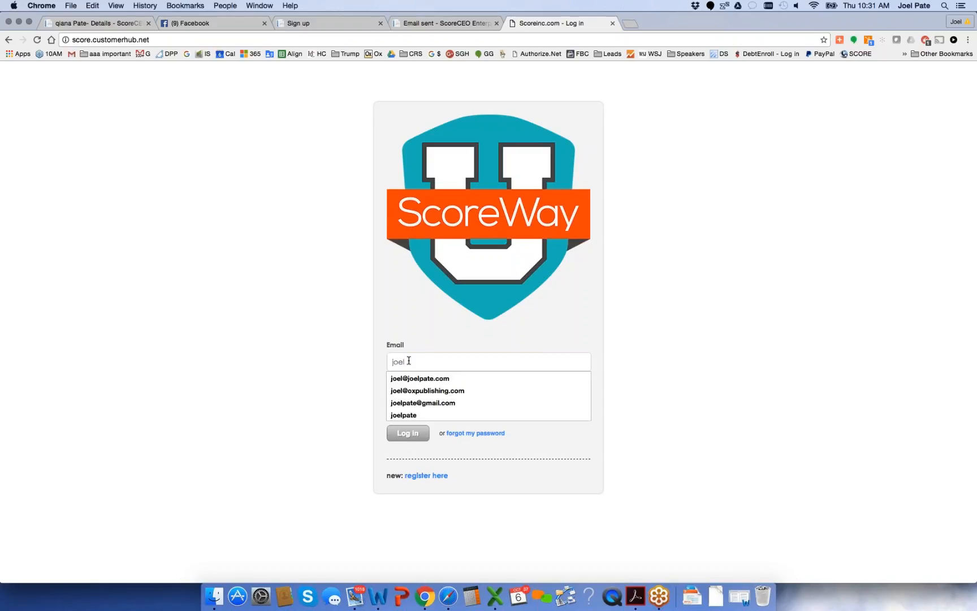
key(Down)
key(Tab)
text(•••••••••)
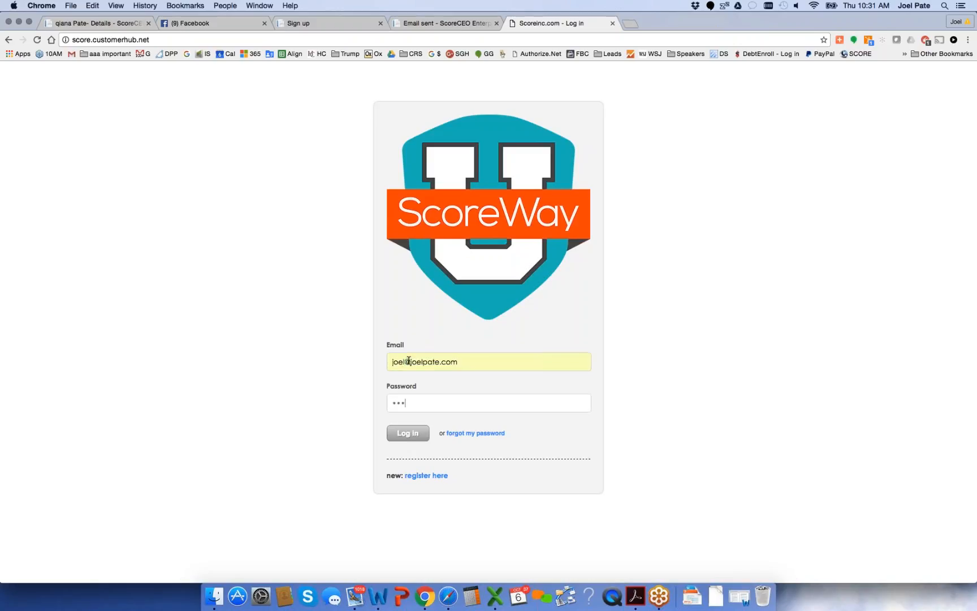
key(Return)
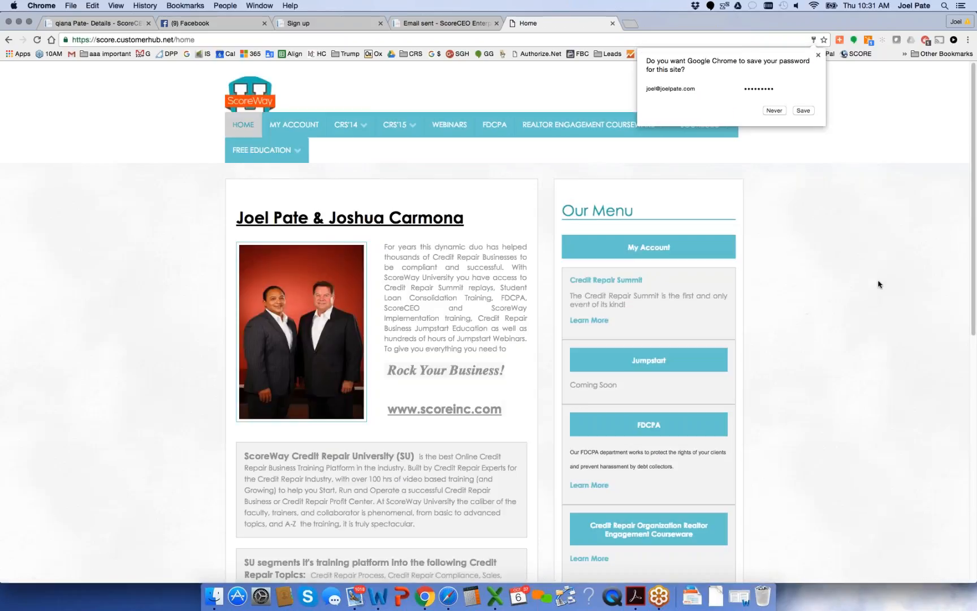
click(878, 281)
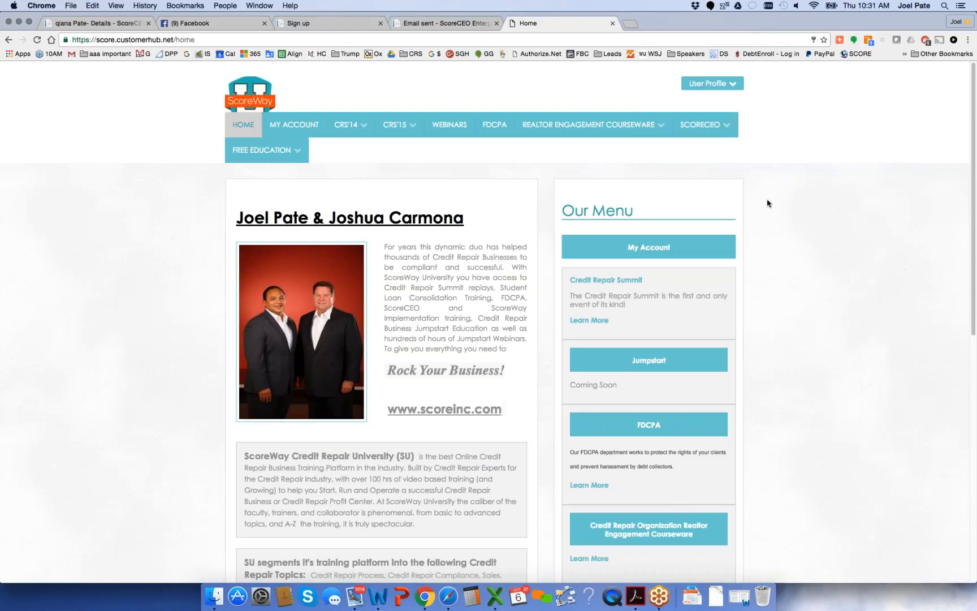
Look over the ScoreWay U course categories, open the Coaching page under Free Education and skim its training videos
mouse_move(593, 127)
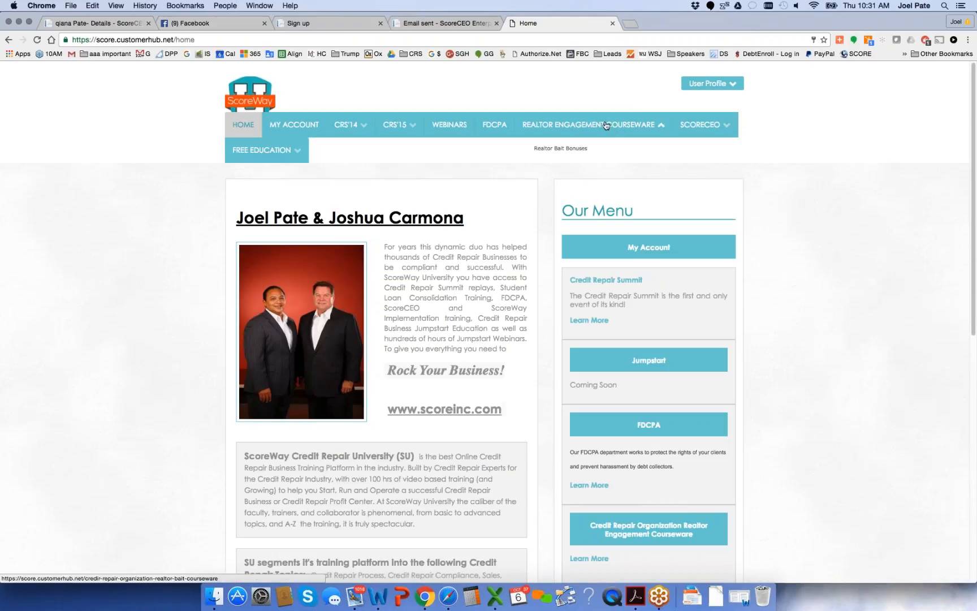
mouse_move(400, 125)
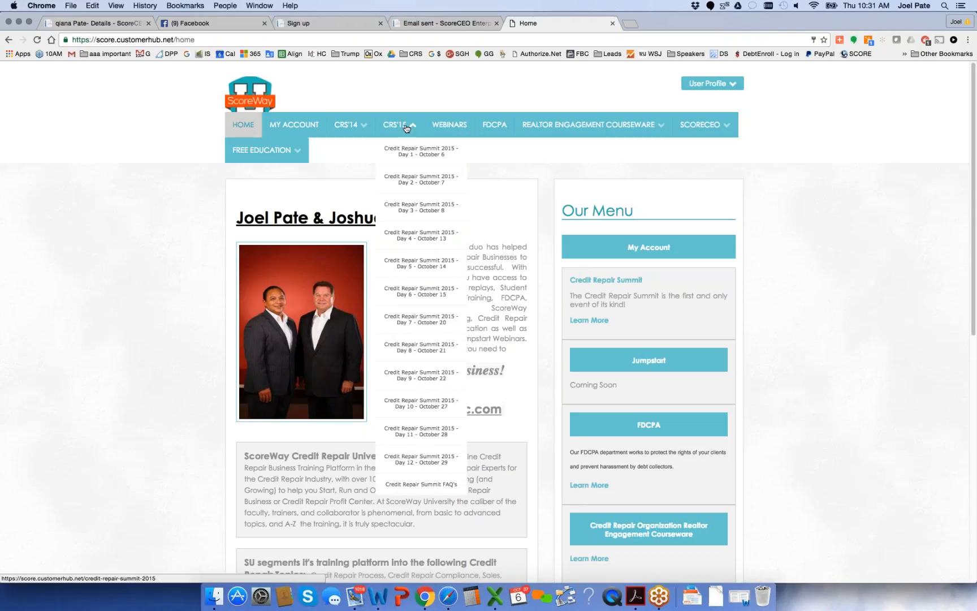
mouse_move(349, 124)
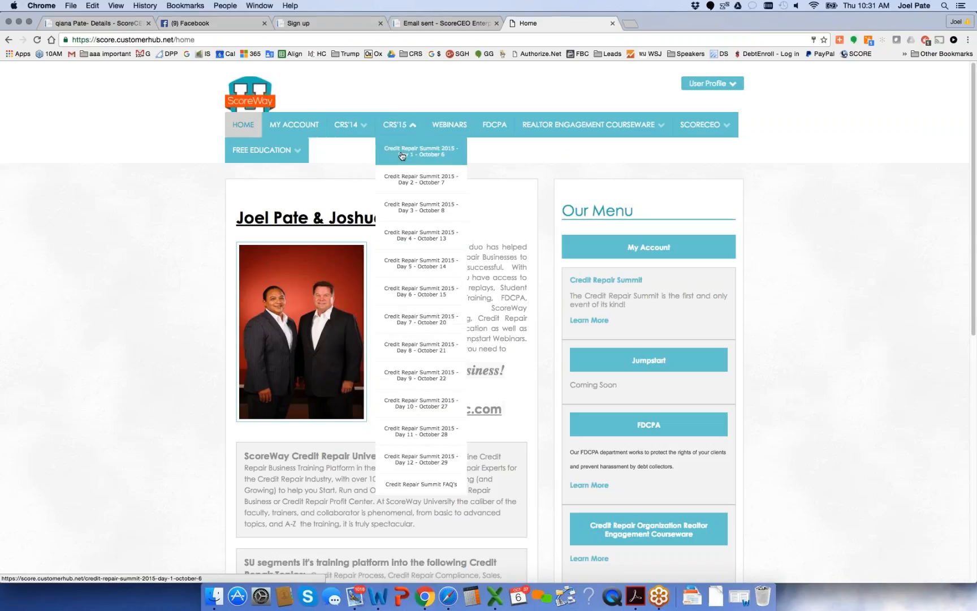
mouse_move(284, 150)
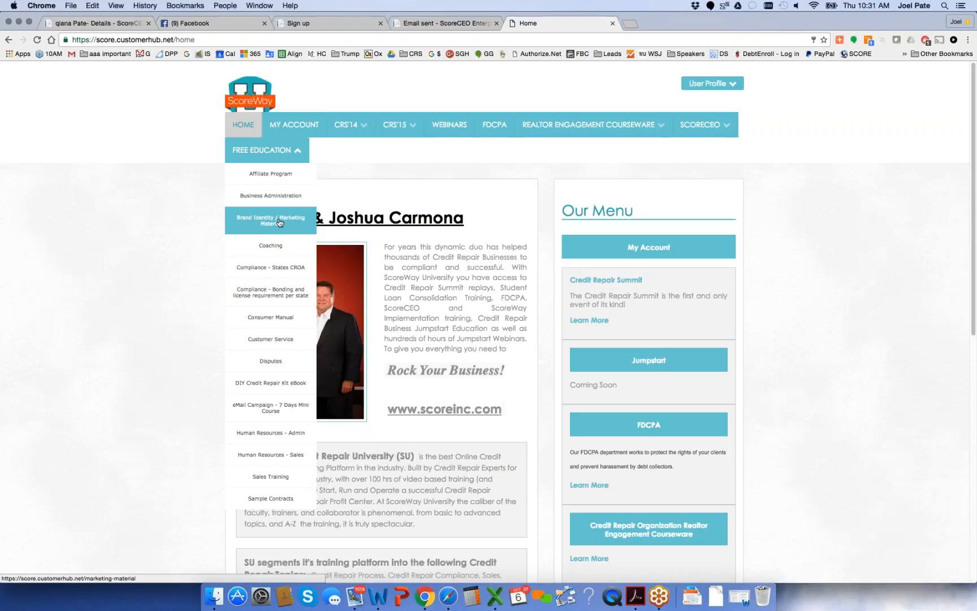
click(272, 248)
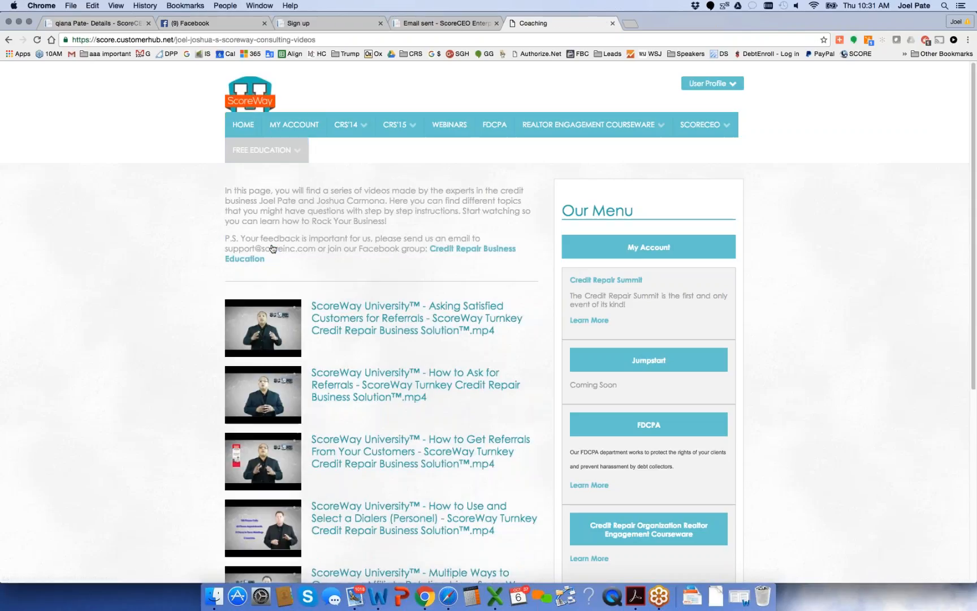
scroll(272, 248, down, 5)
scroll(272, 247, down, 3)
scroll(272, 248, up, 8)
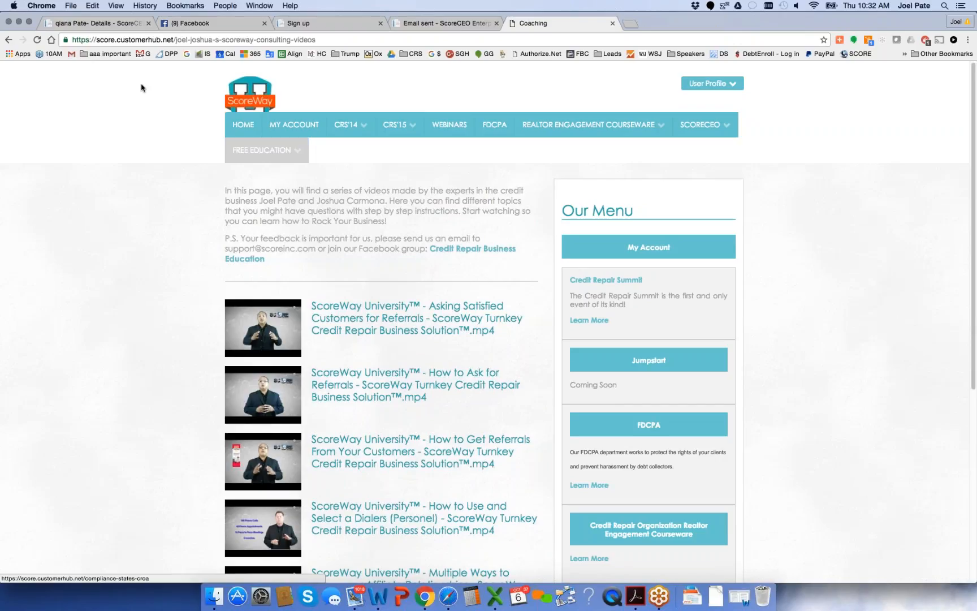
Return to the ScoreCEO site and start a new form snippet in the Referrals section
click(99, 24)
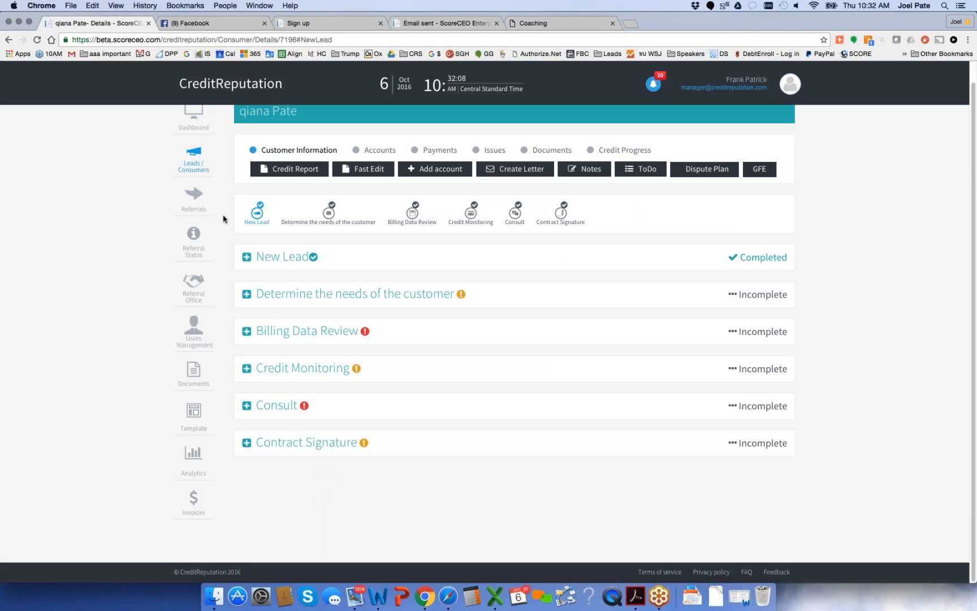
click(194, 194)
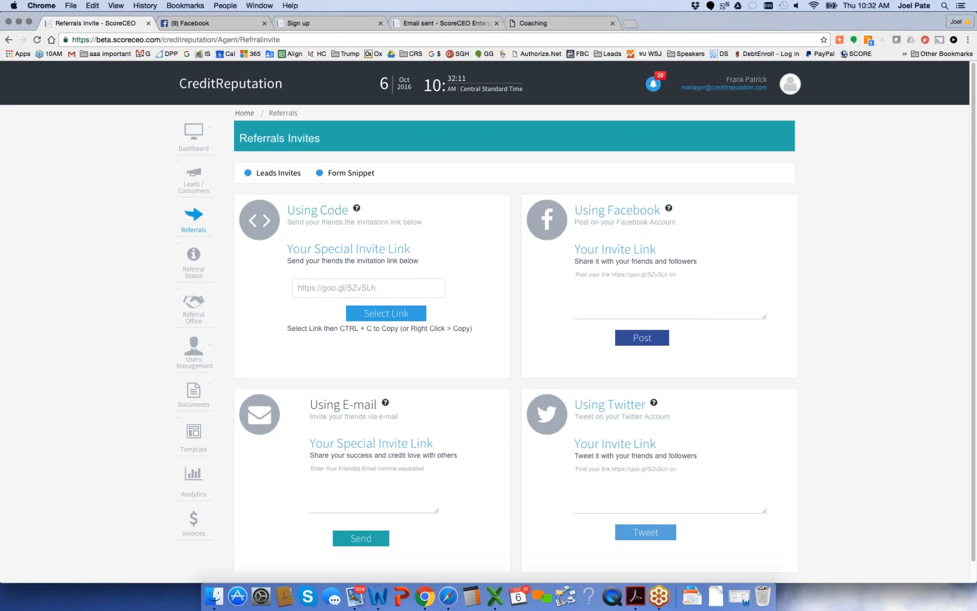
click(319, 173)
click(750, 133)
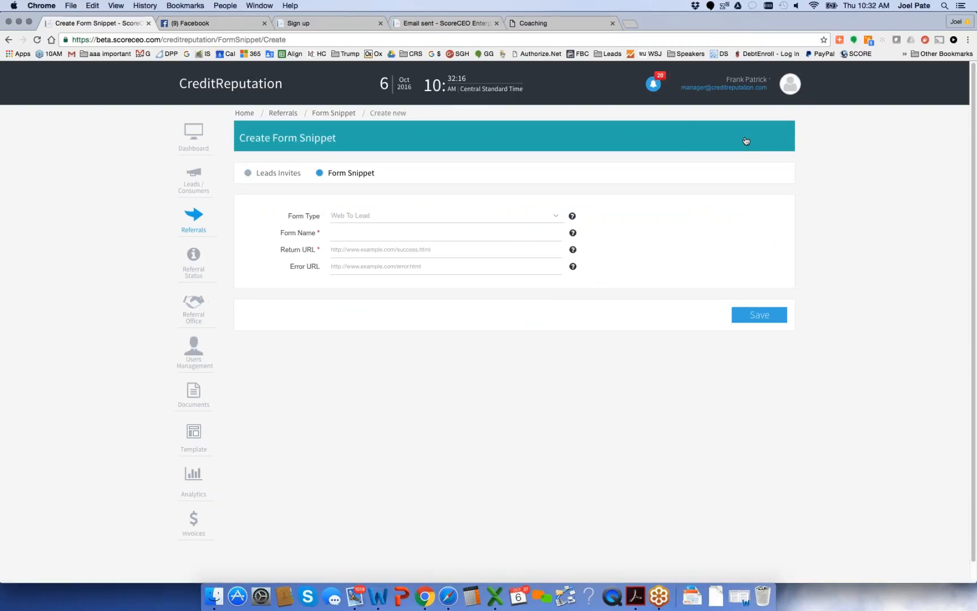
Name the Web To Lead form "DIY Campaign", try to save it without a return URL, and select the form name text
click(362, 234)
text(DIY)
key(Down)
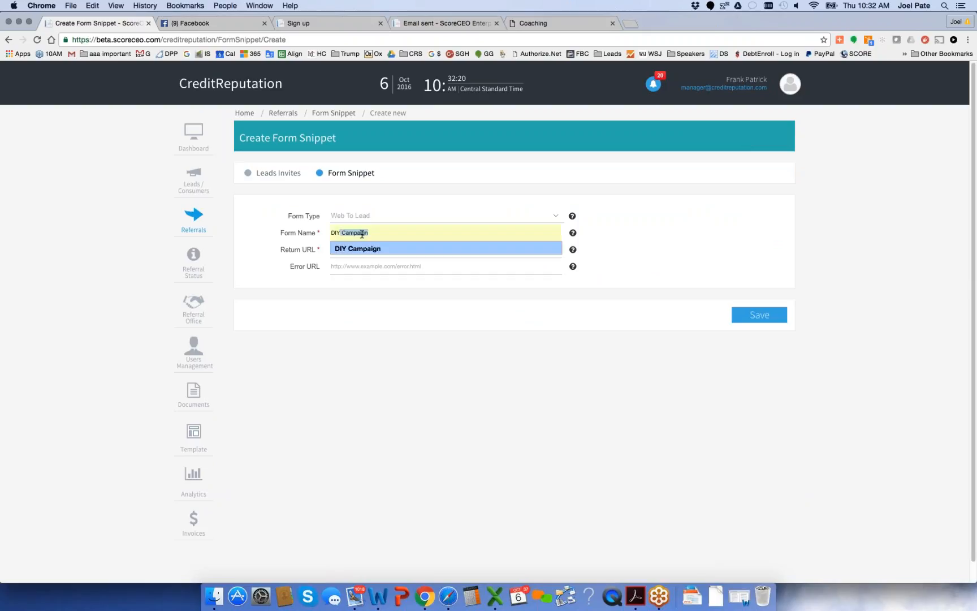
key(Tab)
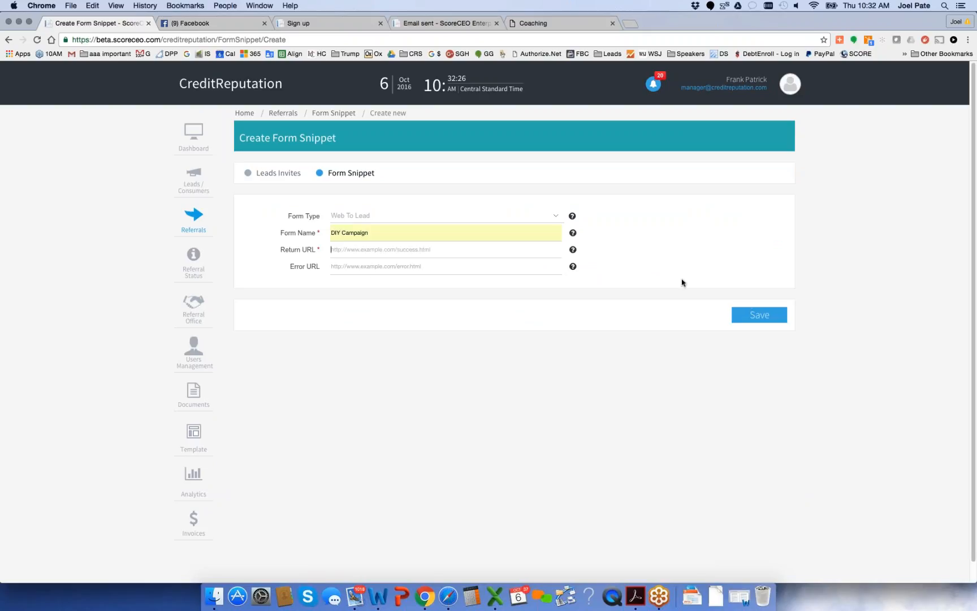
click(753, 315)
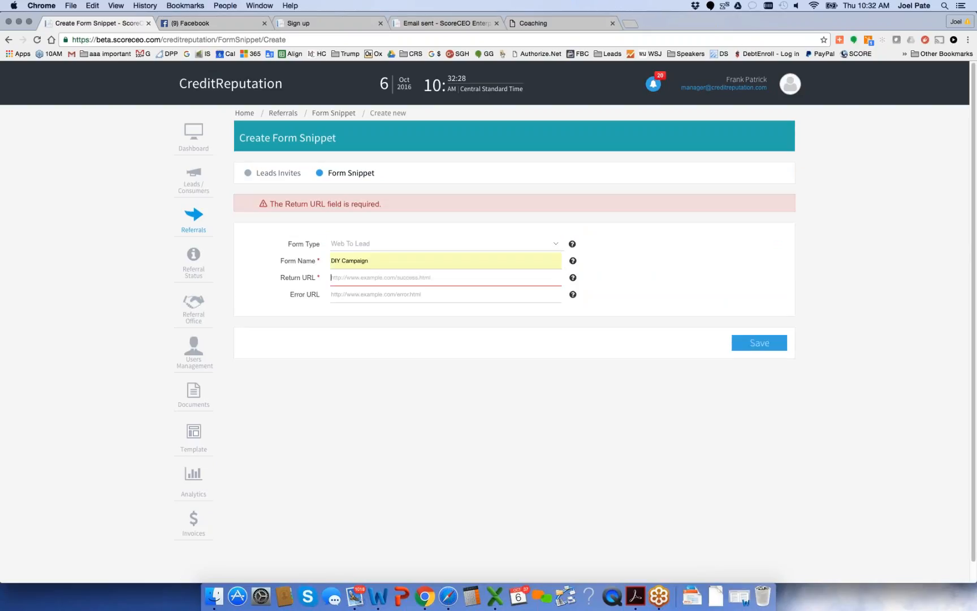
drag(373, 261, 328, 261)
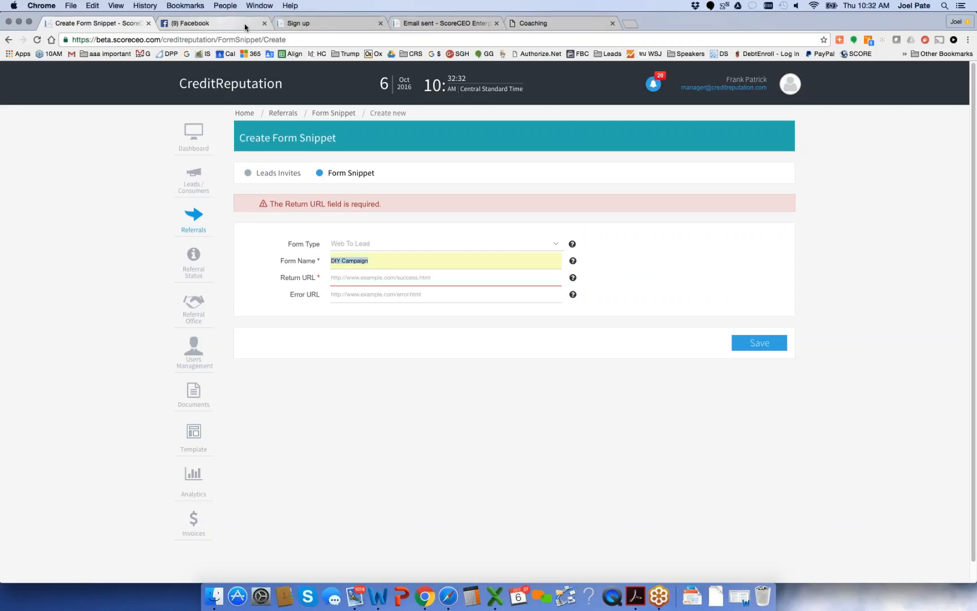
Return to the ScoreWay training site, open Human Resources - Sales under Free Education and review its hiring documents
click(533, 23)
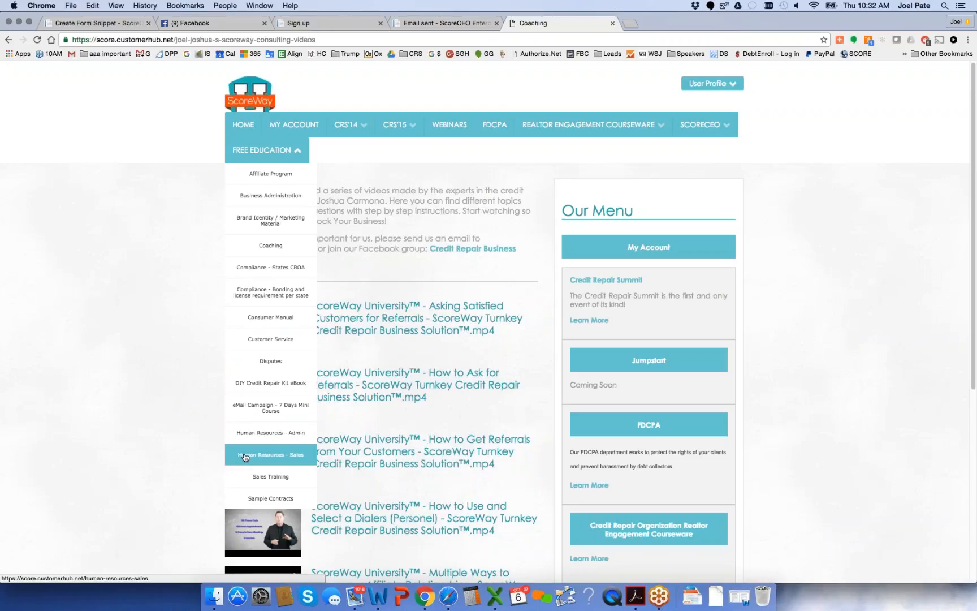
click(295, 458)
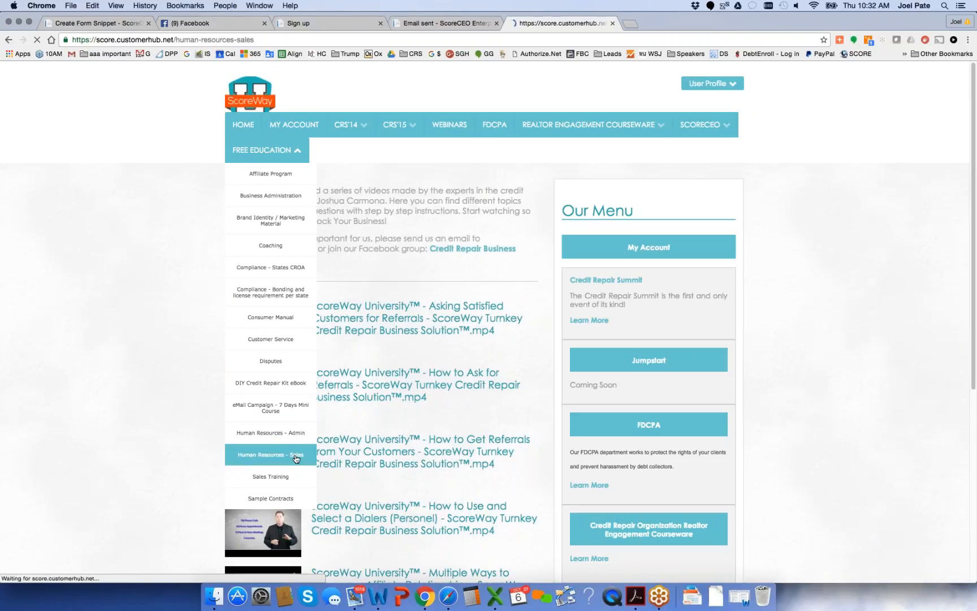
scroll(296, 458, down, 5)
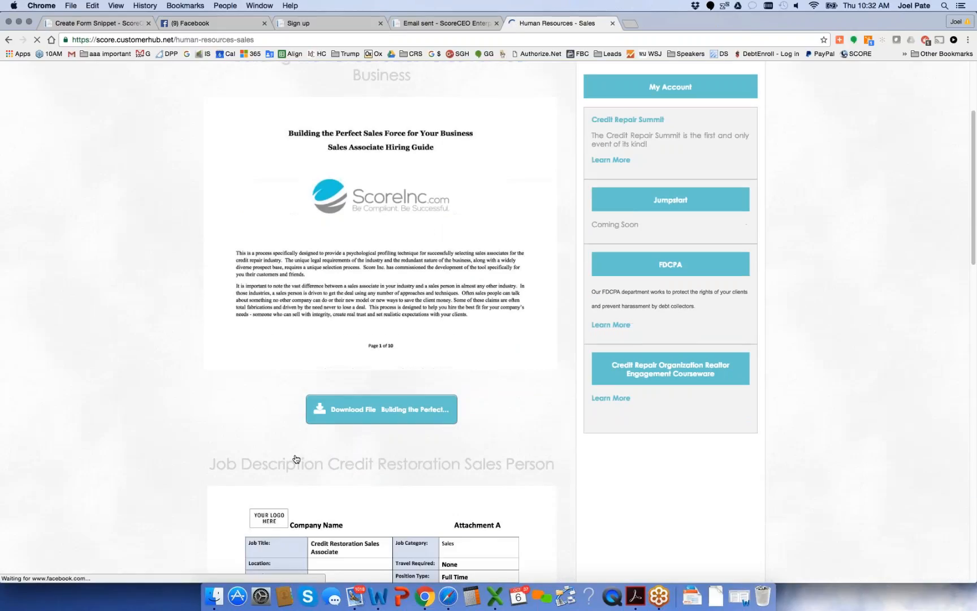
scroll(295, 458, down, 3)
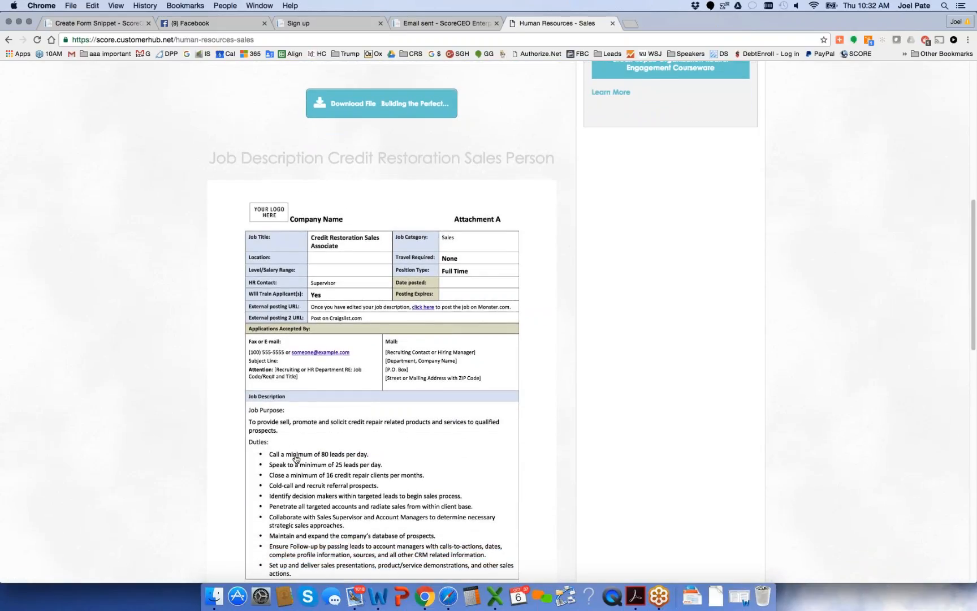
scroll(434, 153, down, 15)
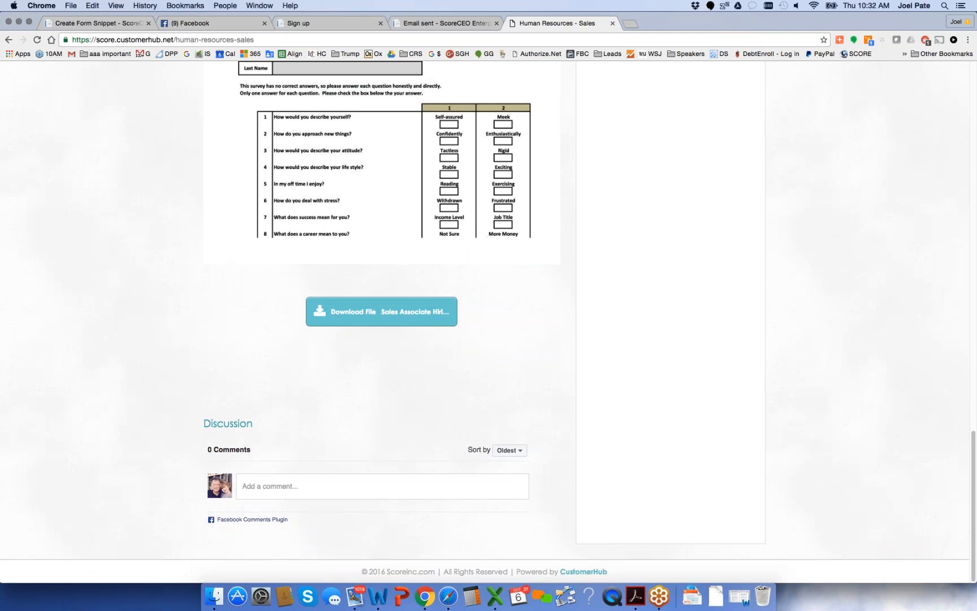
scroll(382, 317, up, 6)
scroll(382, 316, up, 16)
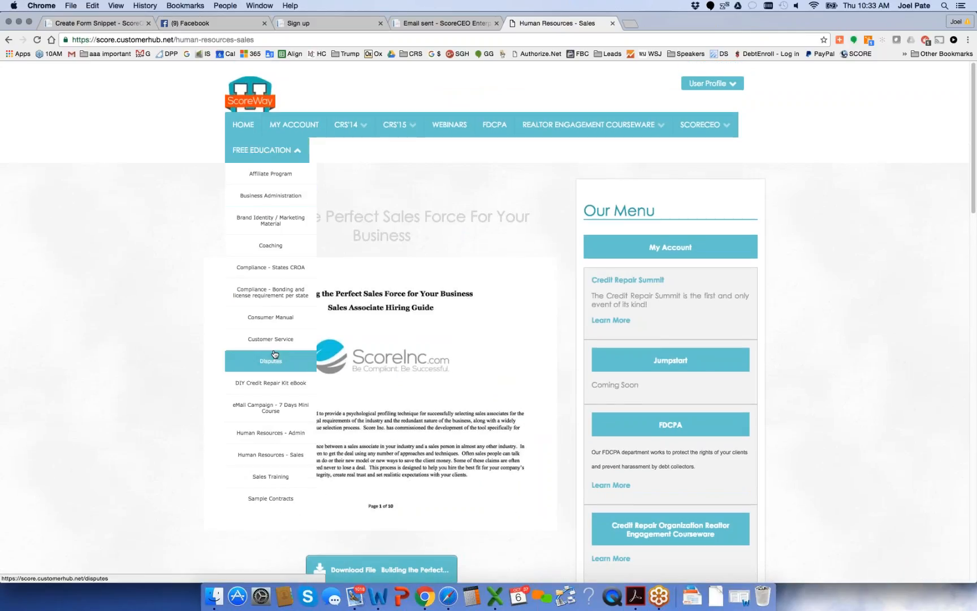
Open the Sales Training page under Free Education and skim its presentation and qualifying scripts
scroll(270, 351, down, 2)
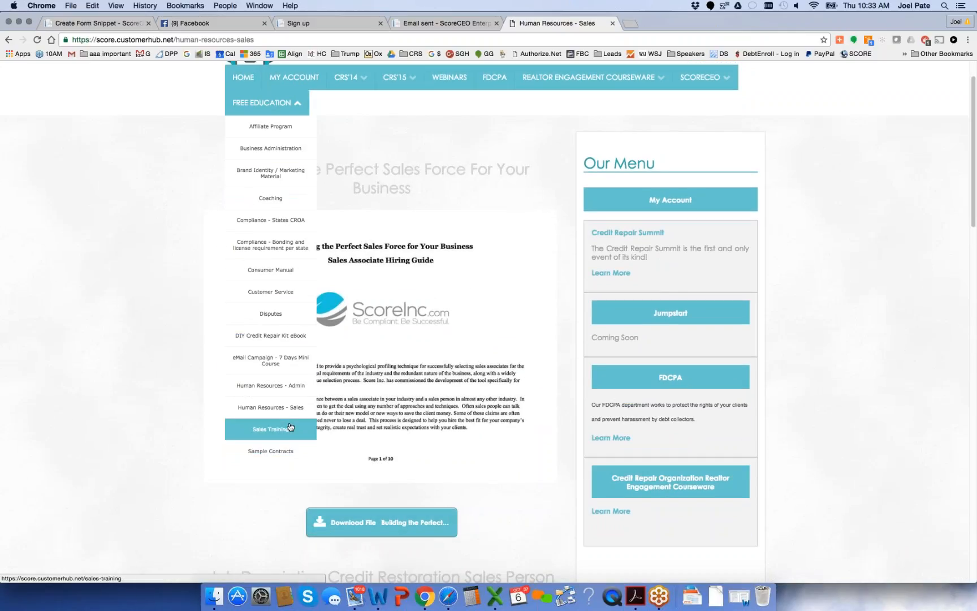
click(279, 428)
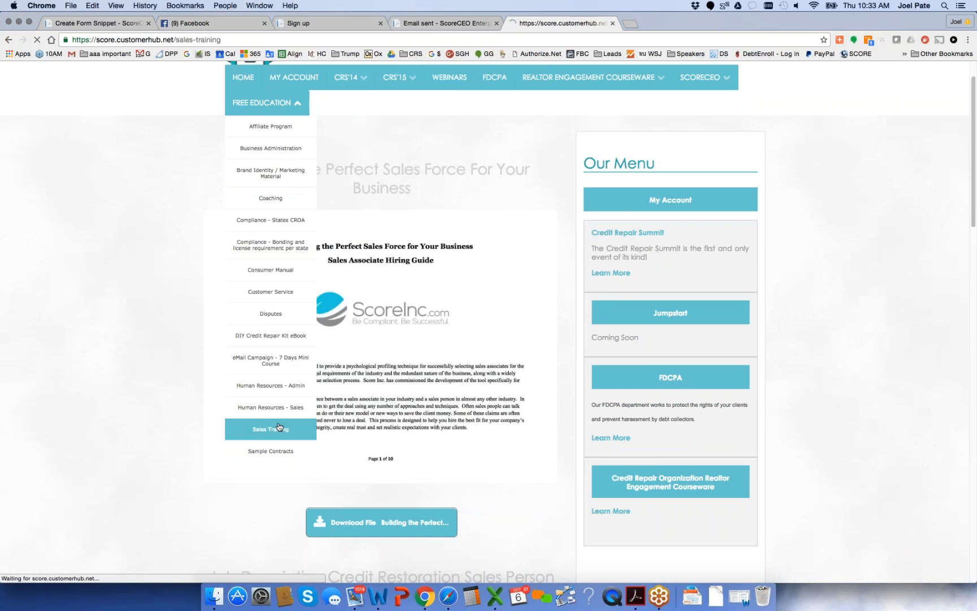
scroll(382, 323, down, 15)
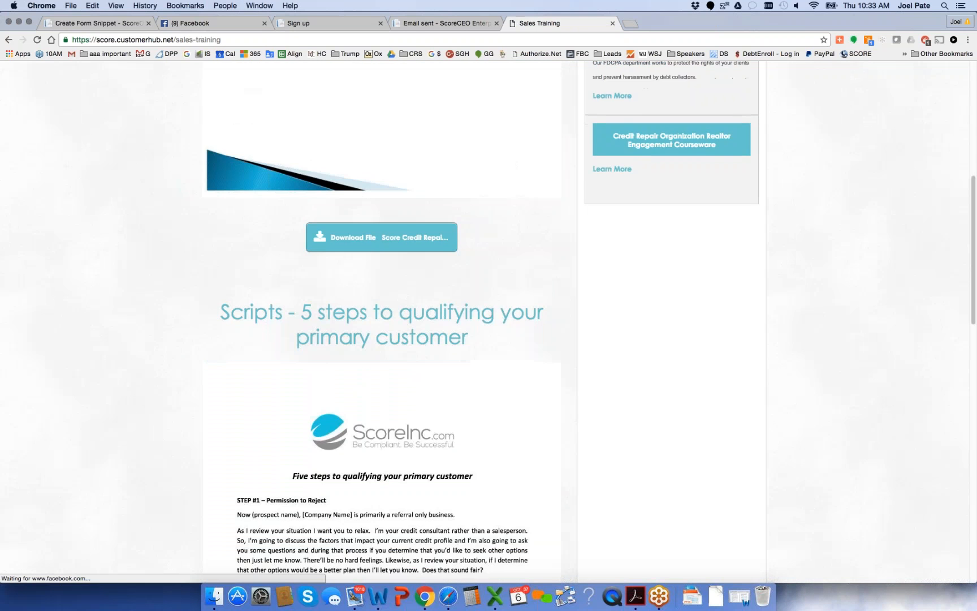
scroll(382, 322, up, 15)
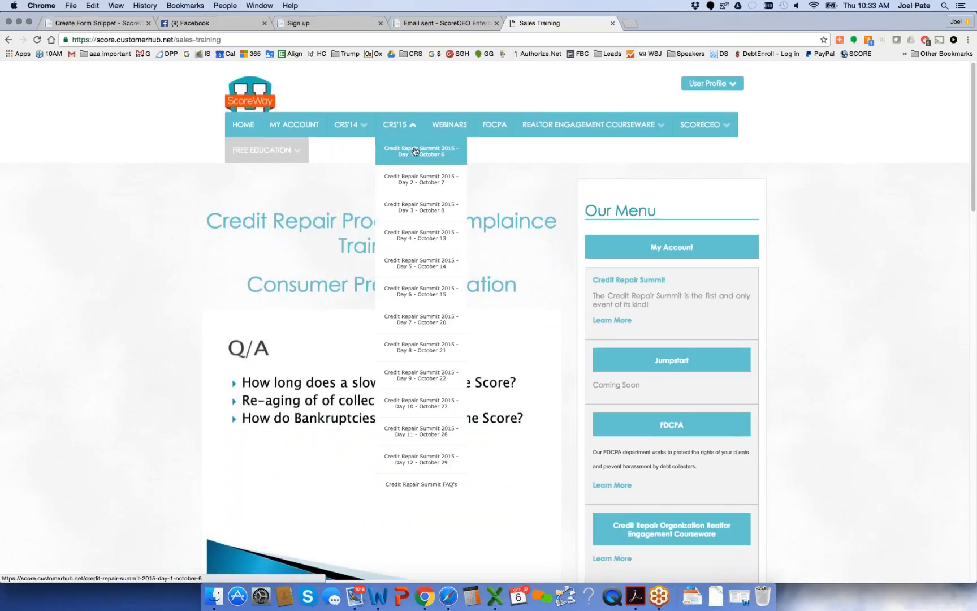
Open the Credit Repair Summit 2015 Day 1 page, review its session videos, and highlight the Compliance 101 session's title and description
click(415, 151)
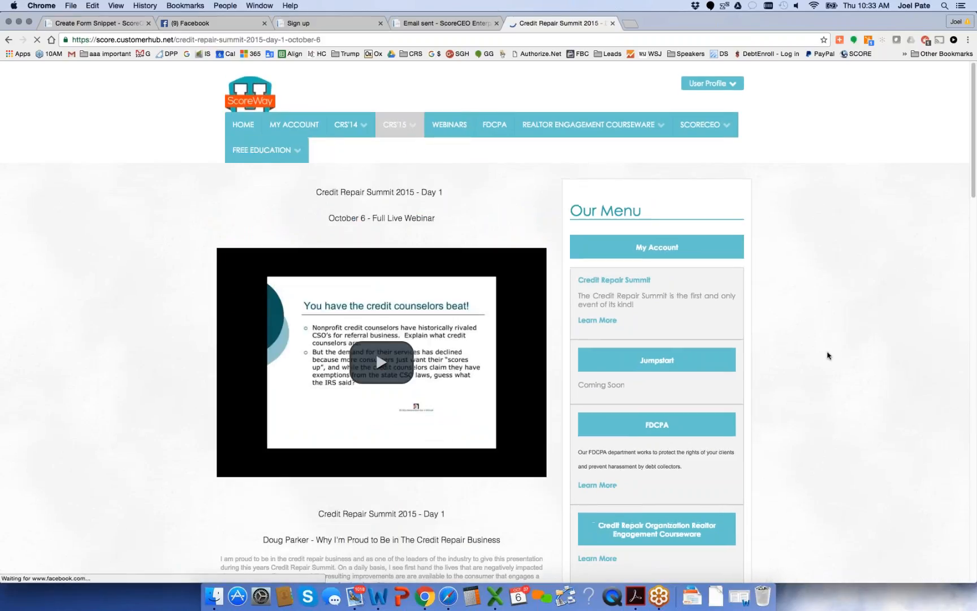
scroll(827, 355, down, 10)
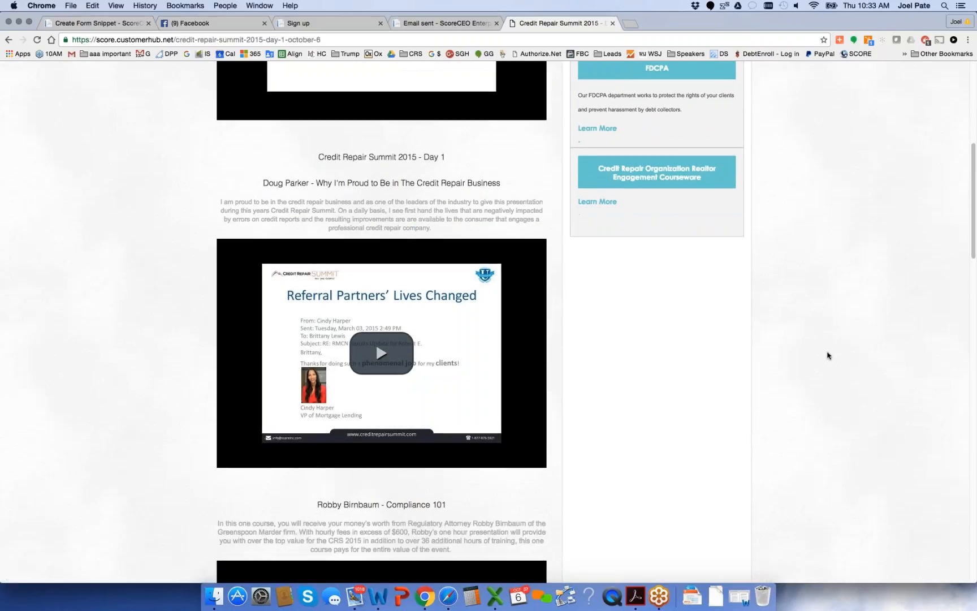
scroll(828, 355, down, 4)
scroll(828, 355, up, 4)
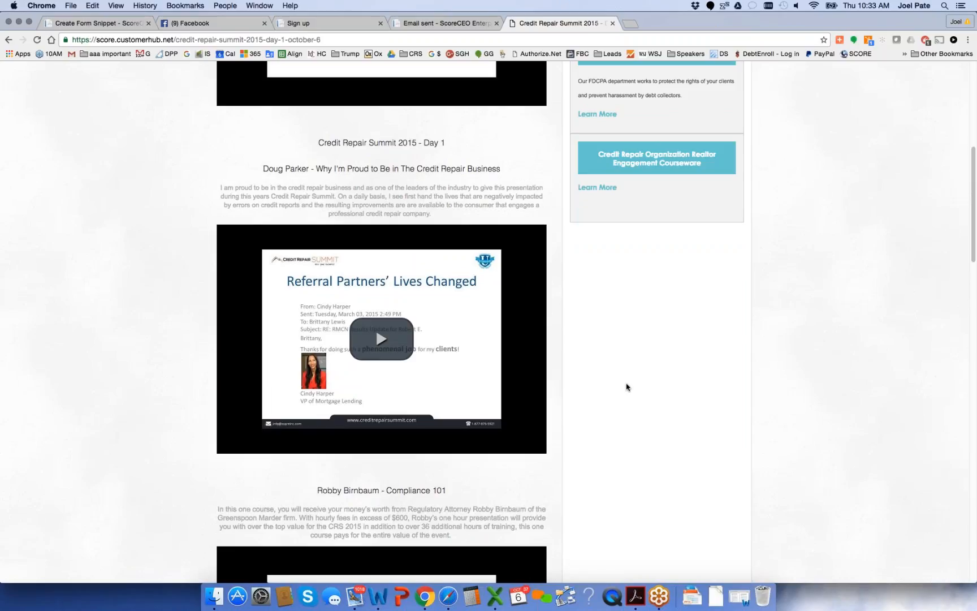
scroll(627, 386, down, 2)
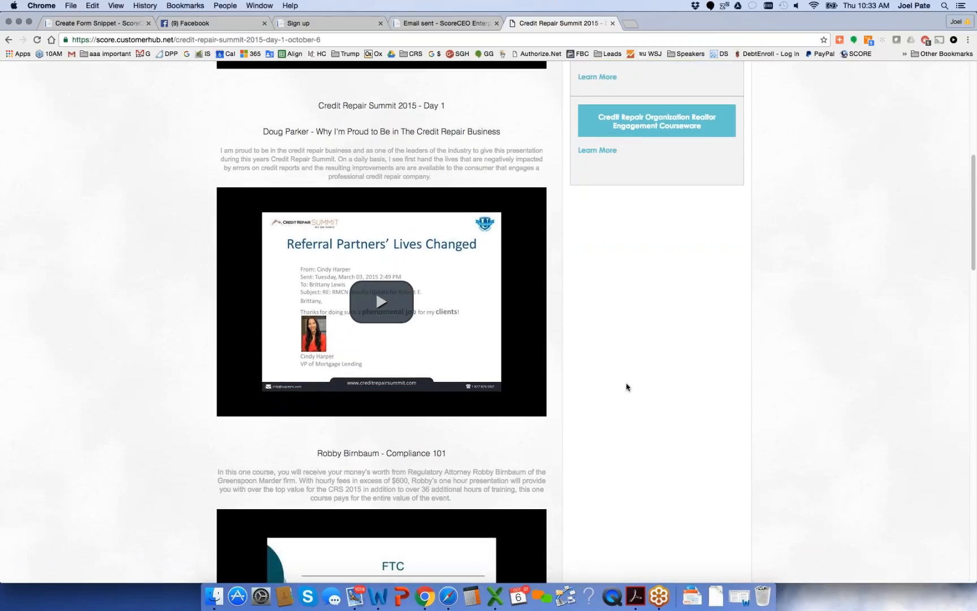
scroll(626, 387, down, 5)
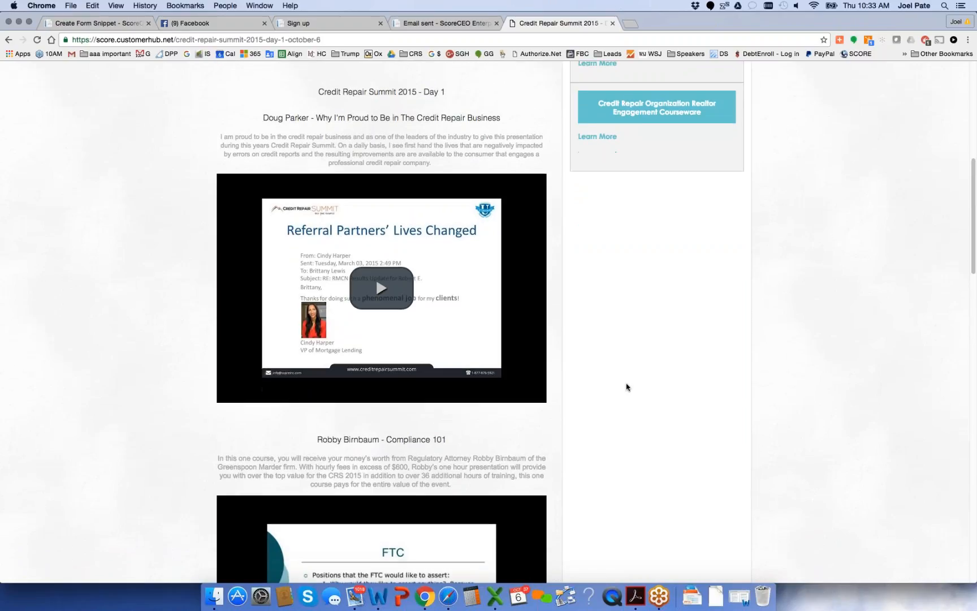
scroll(626, 387, down, 10)
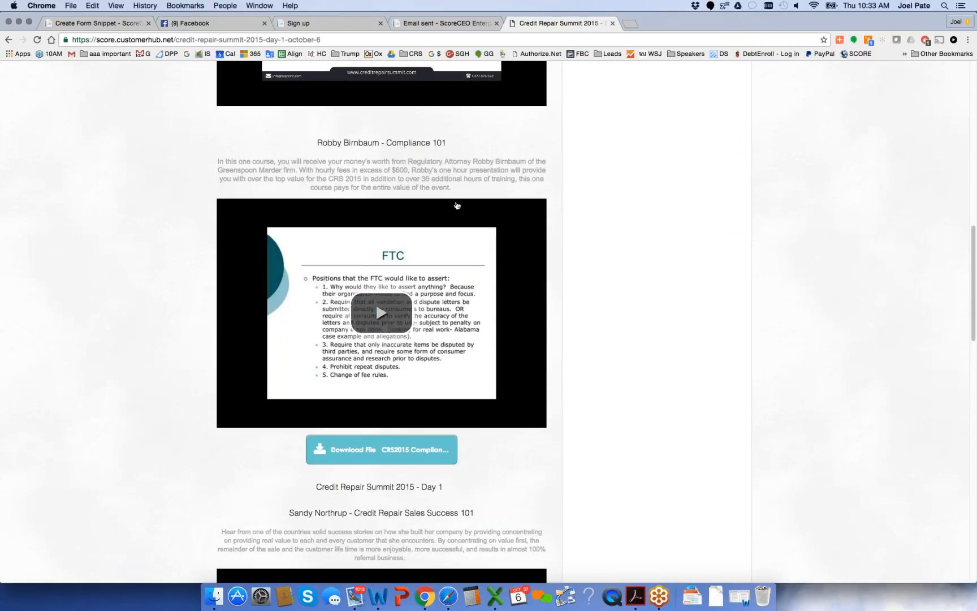
drag(454, 188, 305, 141)
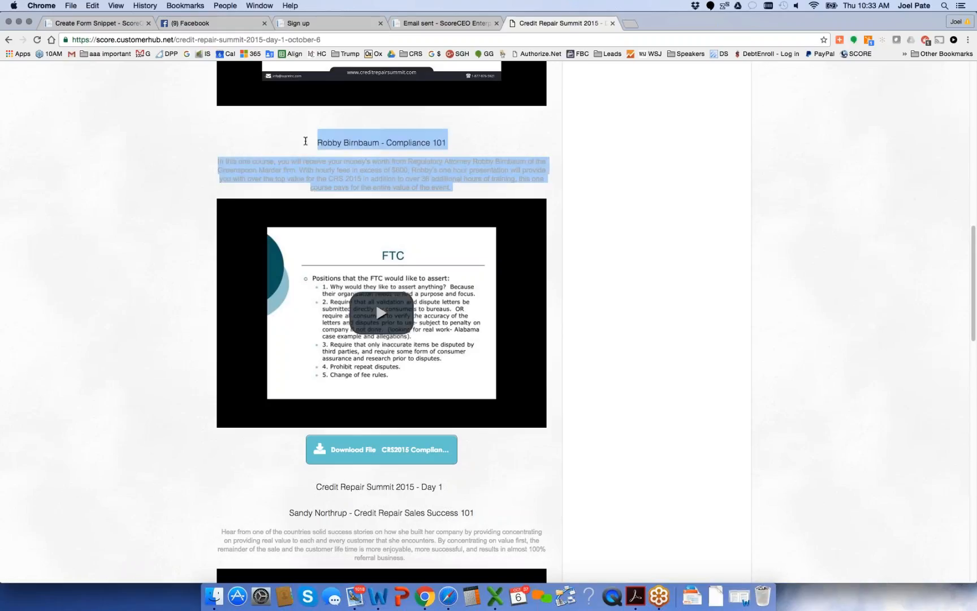